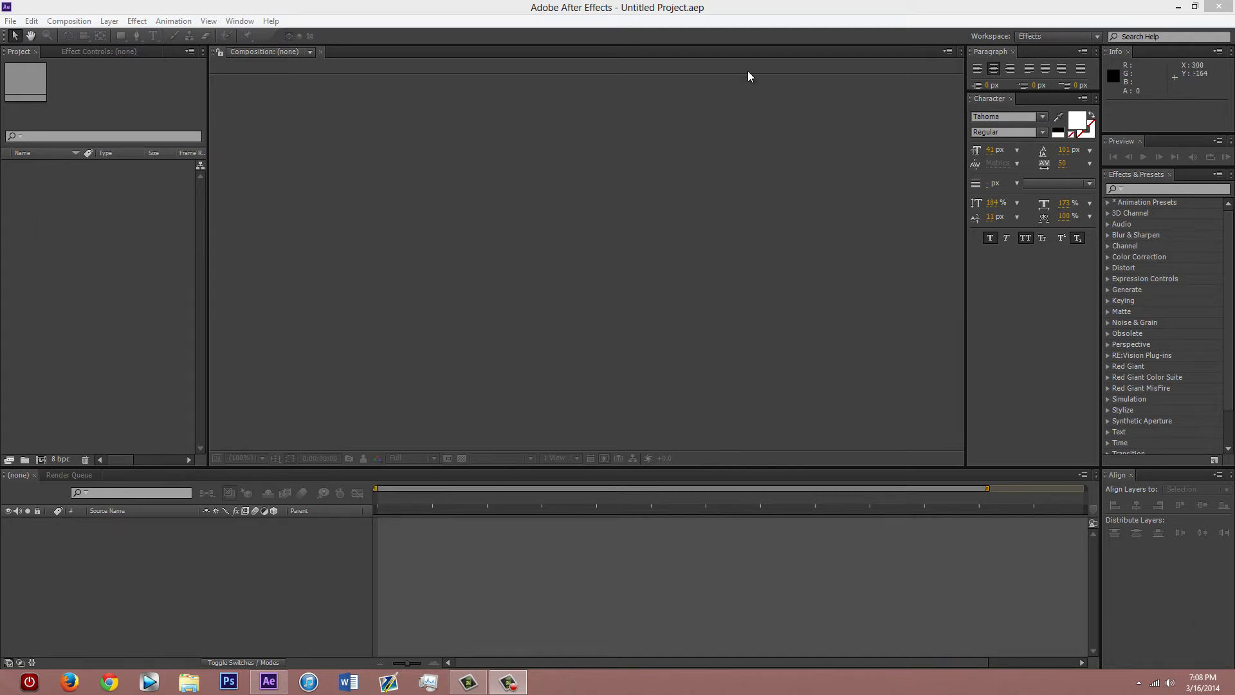
- Create a 1920x1080, 30 fps composition Comp 1 with a 10-minute duration
left_click(717, 10)
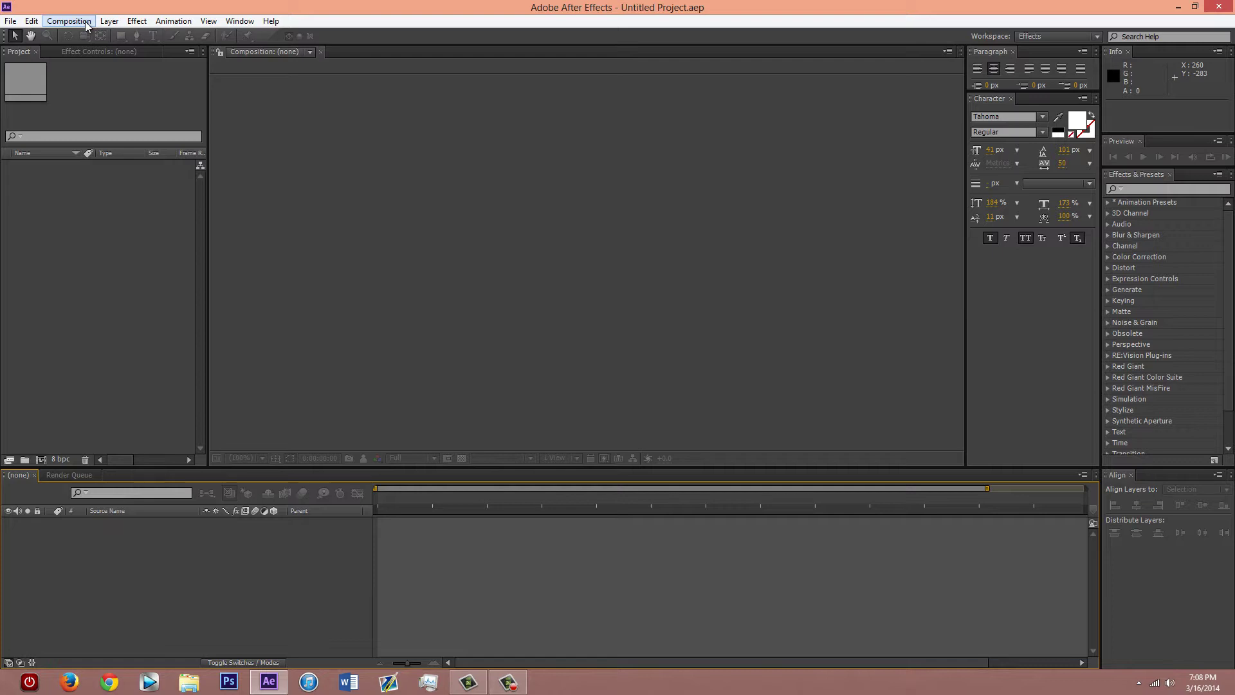
left_click(69, 22)
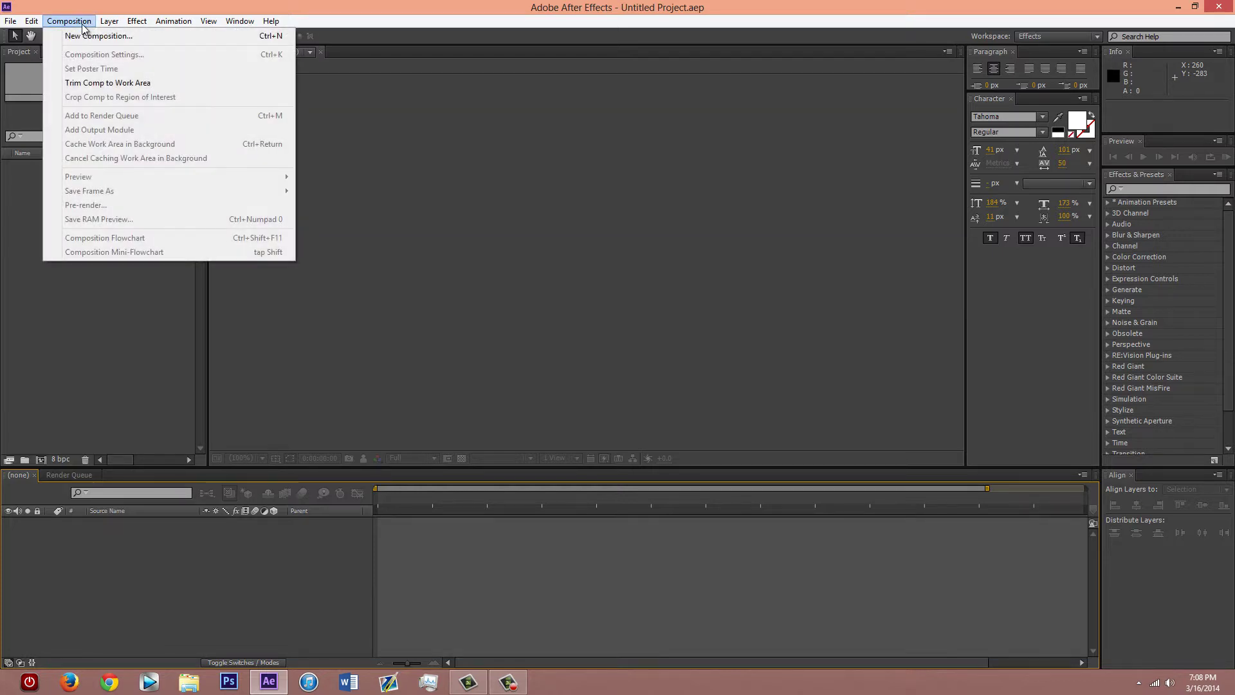
left_click(116, 40)
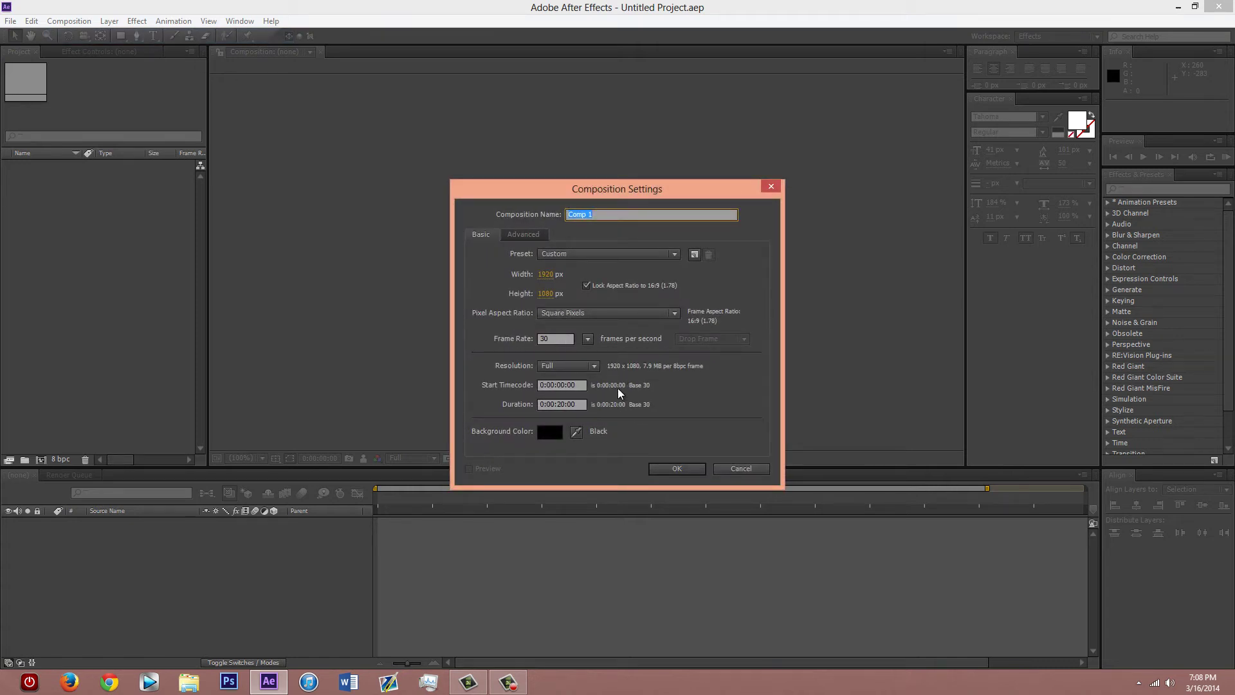
double_click(557, 402)
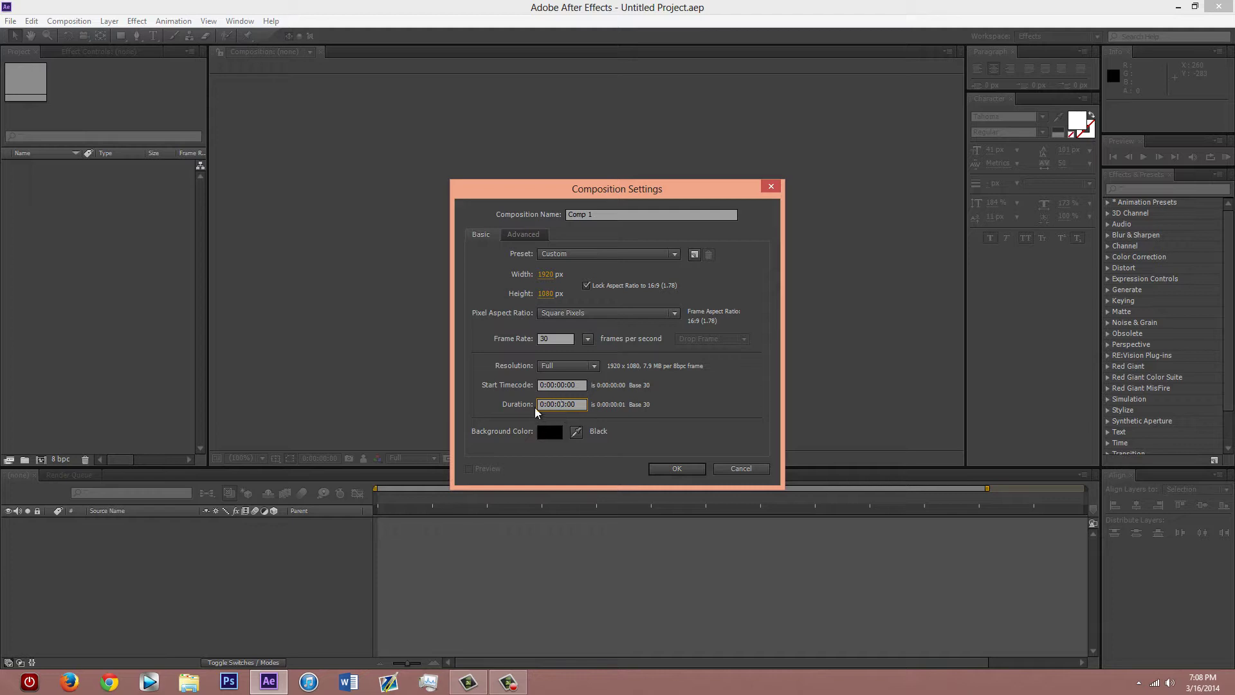
left_click_drag(546, 405, 550, 406)
left_click(679, 469)
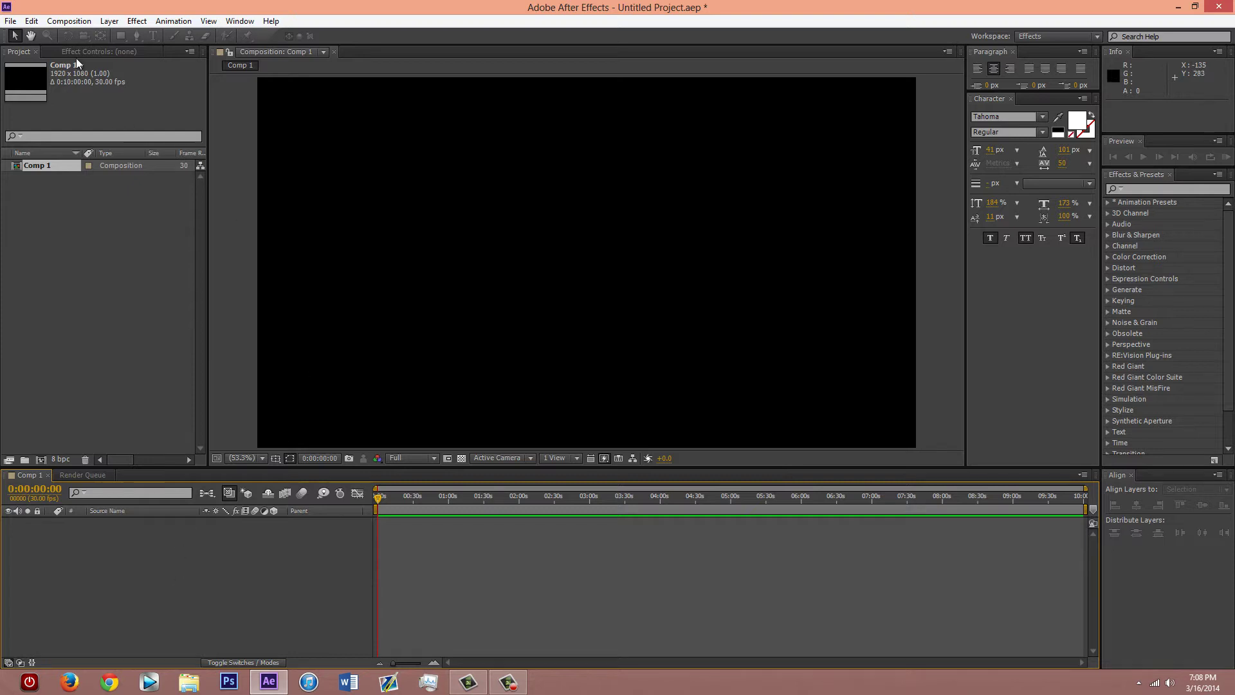
- Start a new solid layer from Layer > New > Solid
left_click(104, 21)
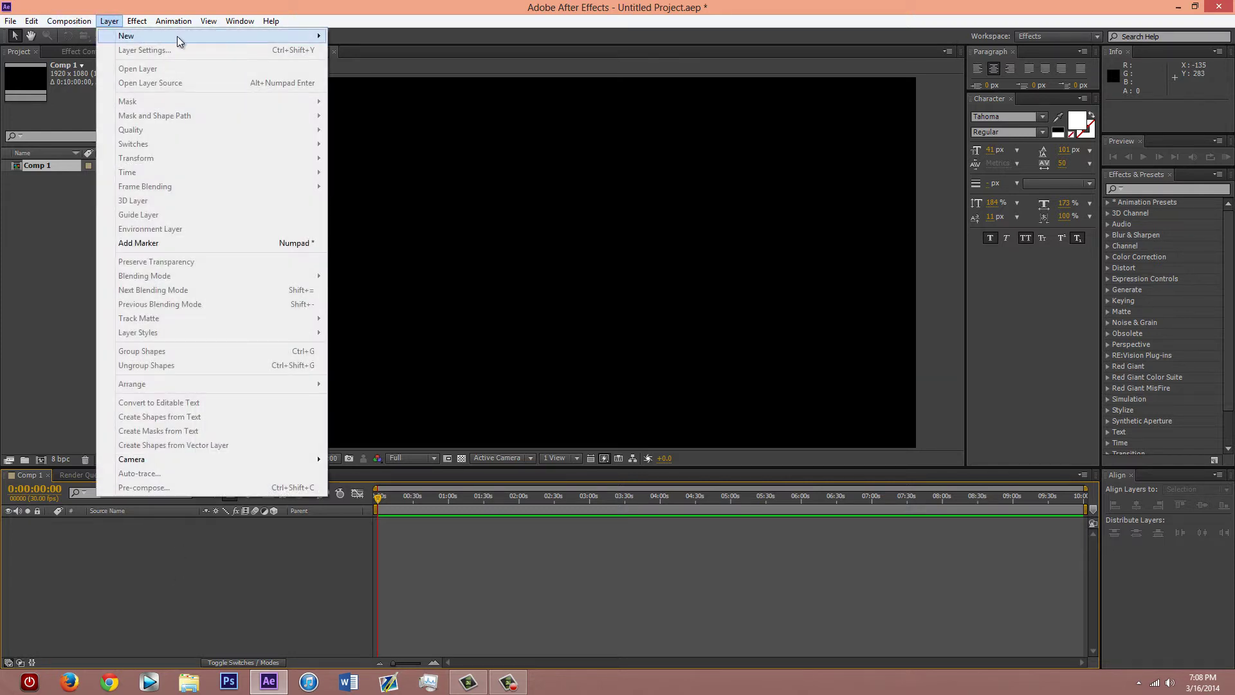
mouse_move(177, 36)
left_click(368, 50)
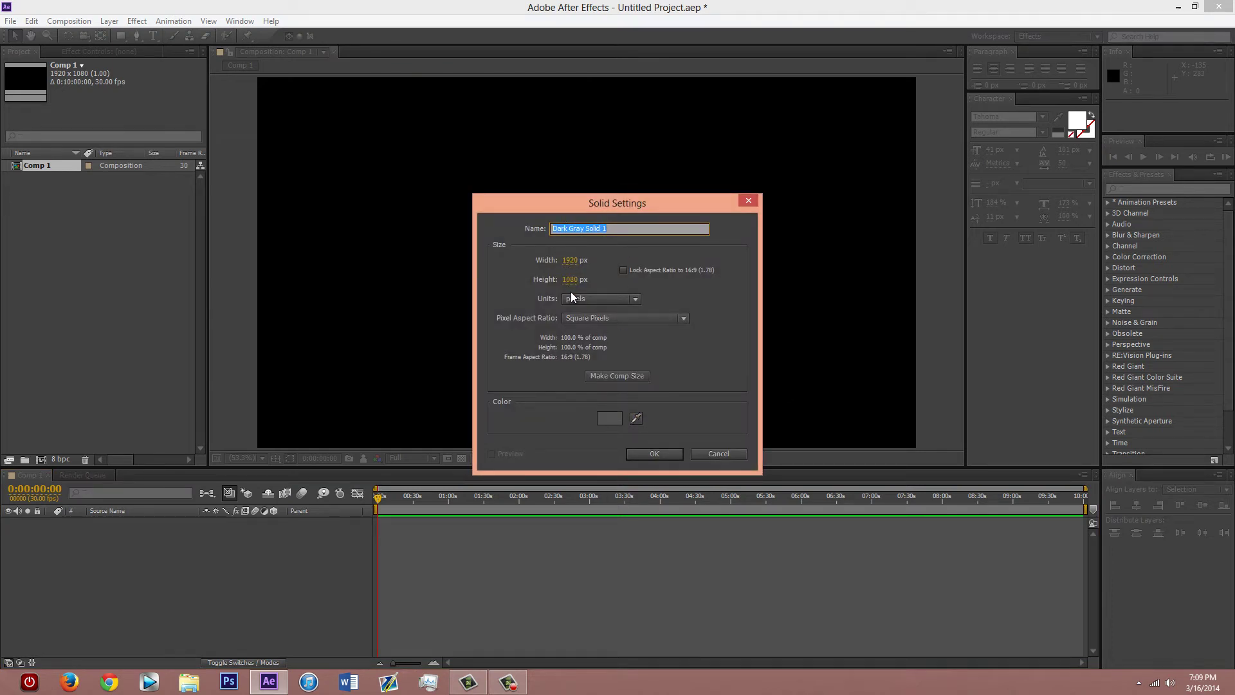
- Create Dark Gray Solid 1 and apply the Generate > Audio Spectrum effect to it
left_click(651, 453)
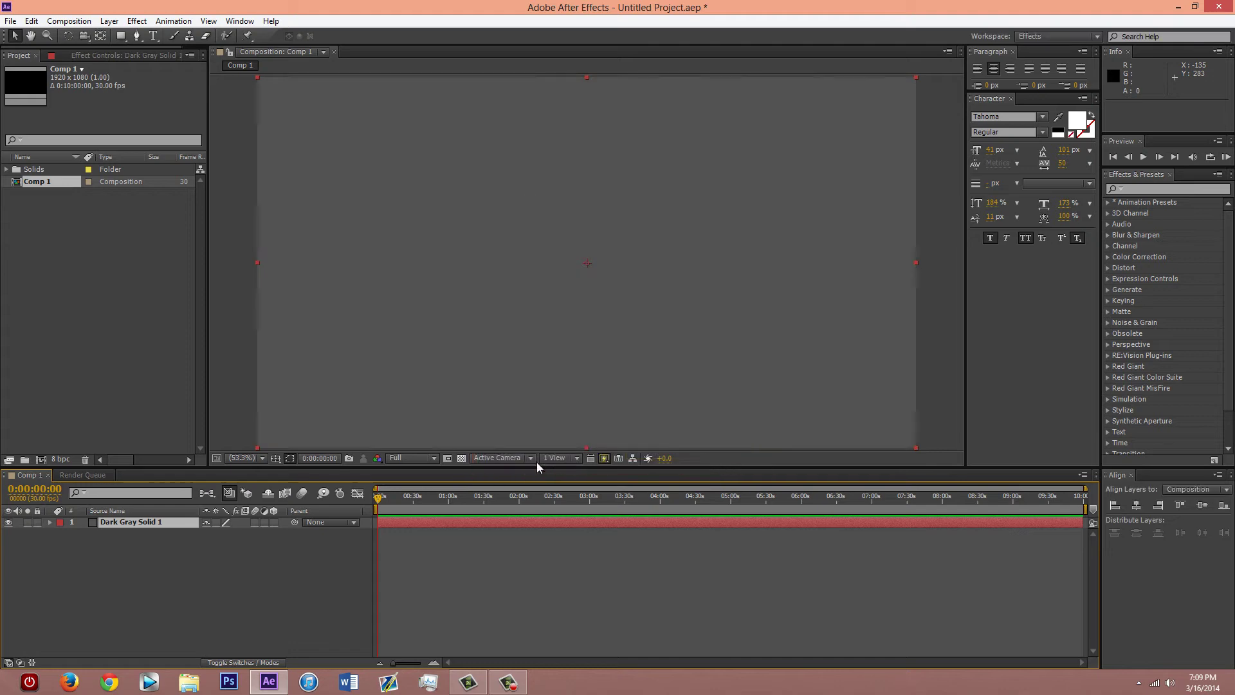
right_click(167, 527)
mouse_move(272, 226)
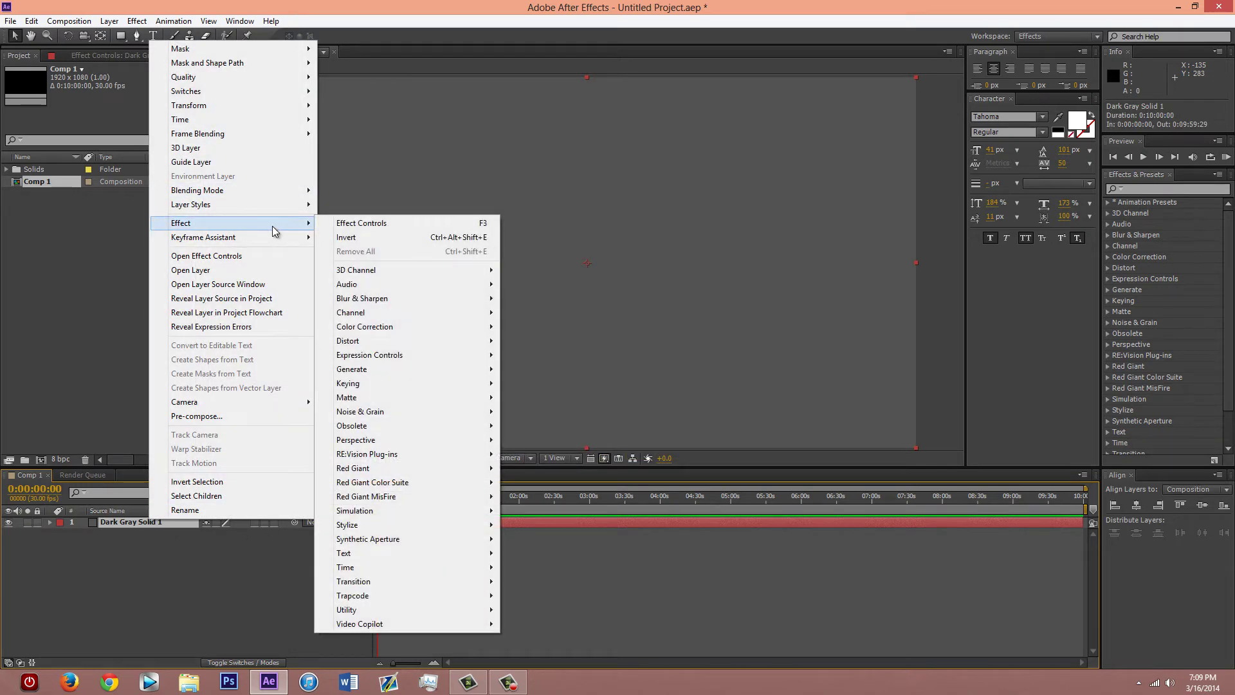
mouse_move(468, 369)
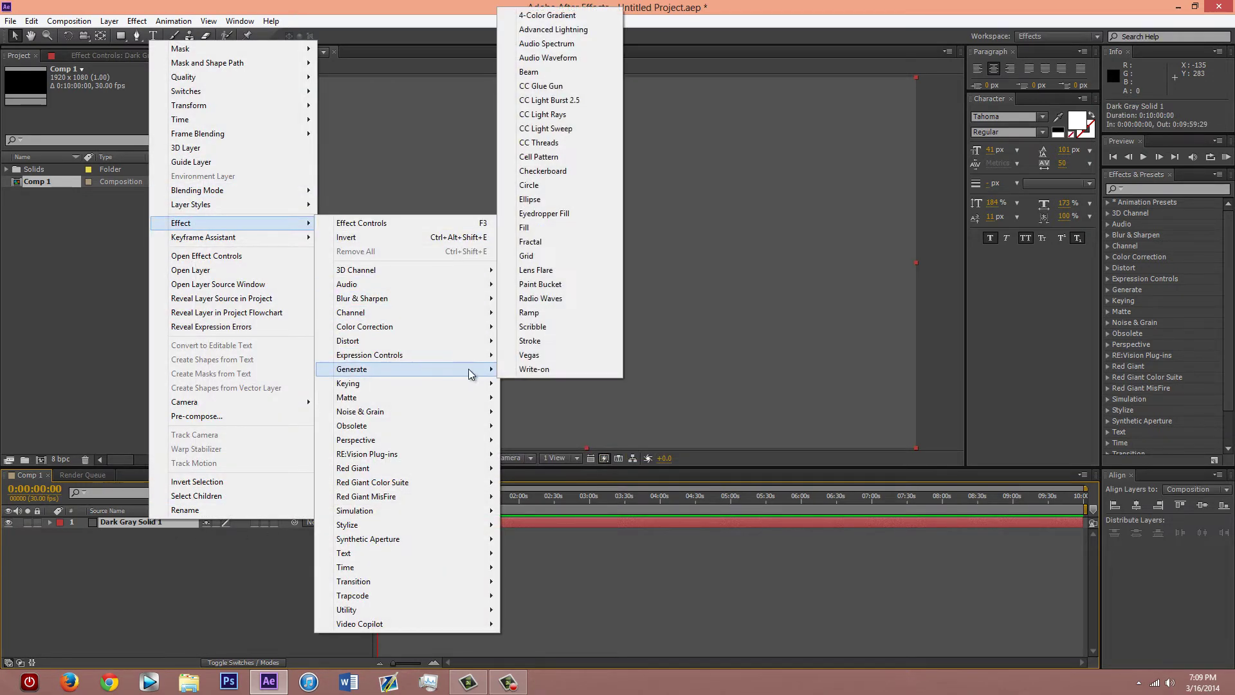
left_click(561, 44)
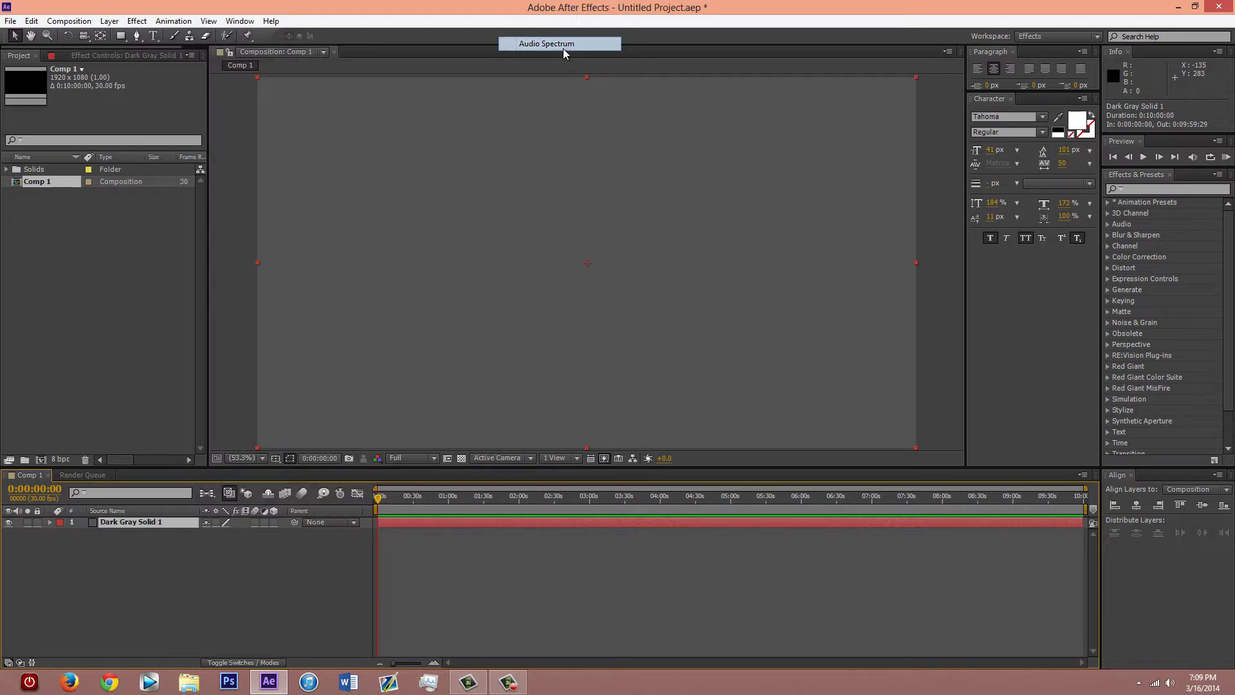
- Set Audio Spectrum to Side B with a cyan-blue inside colour and matching outside colour
left_click(165, 336)
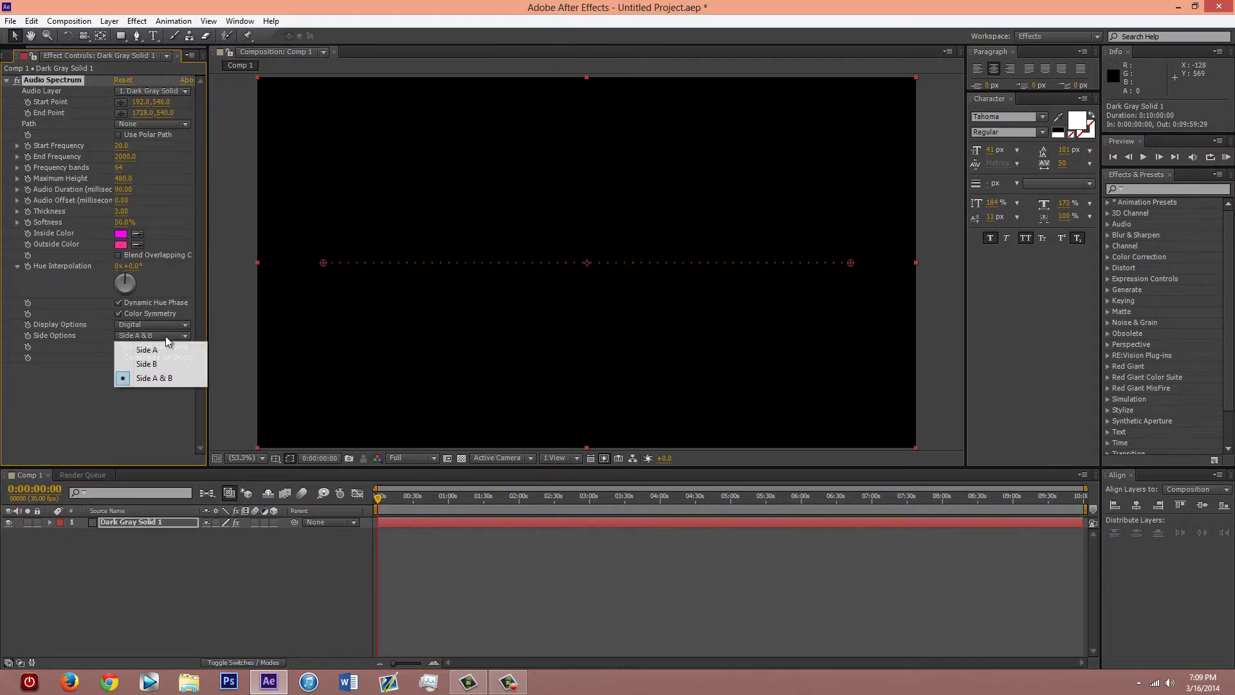
left_click(154, 364)
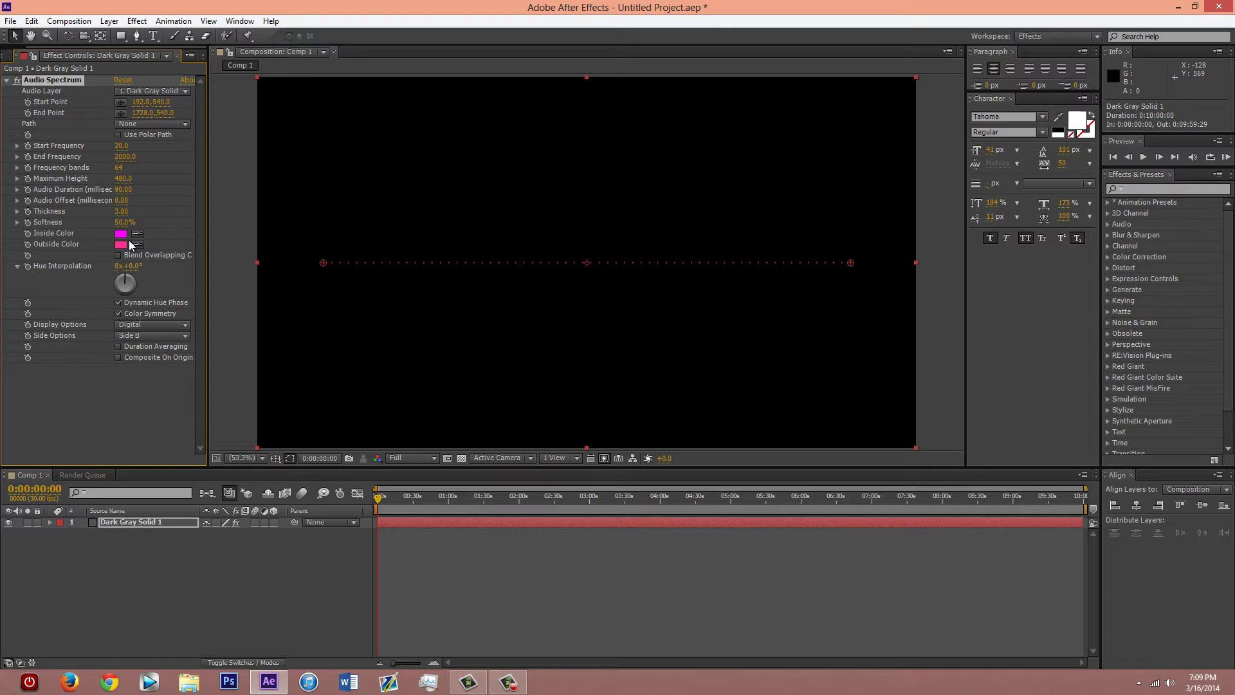
left_click(121, 234)
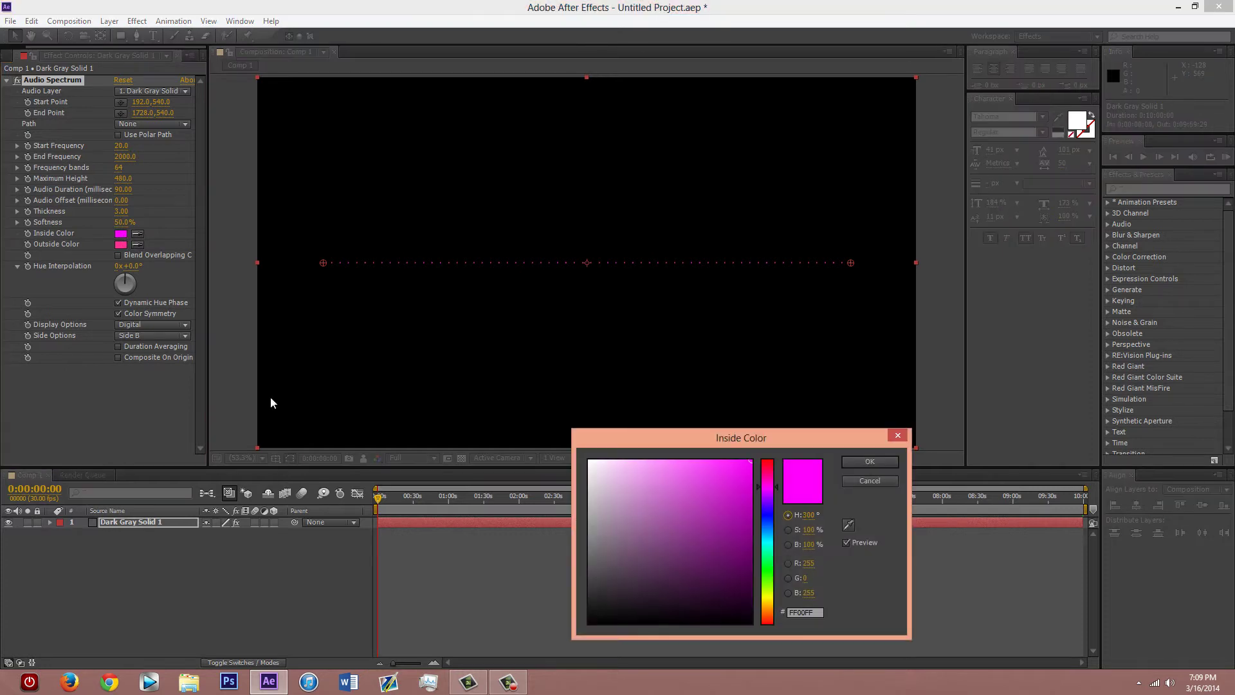
mouse_move(768, 541)
left_mouse_down()
mouse_move(770, 569)
mouse_move(772, 531)
left_mouse_up()
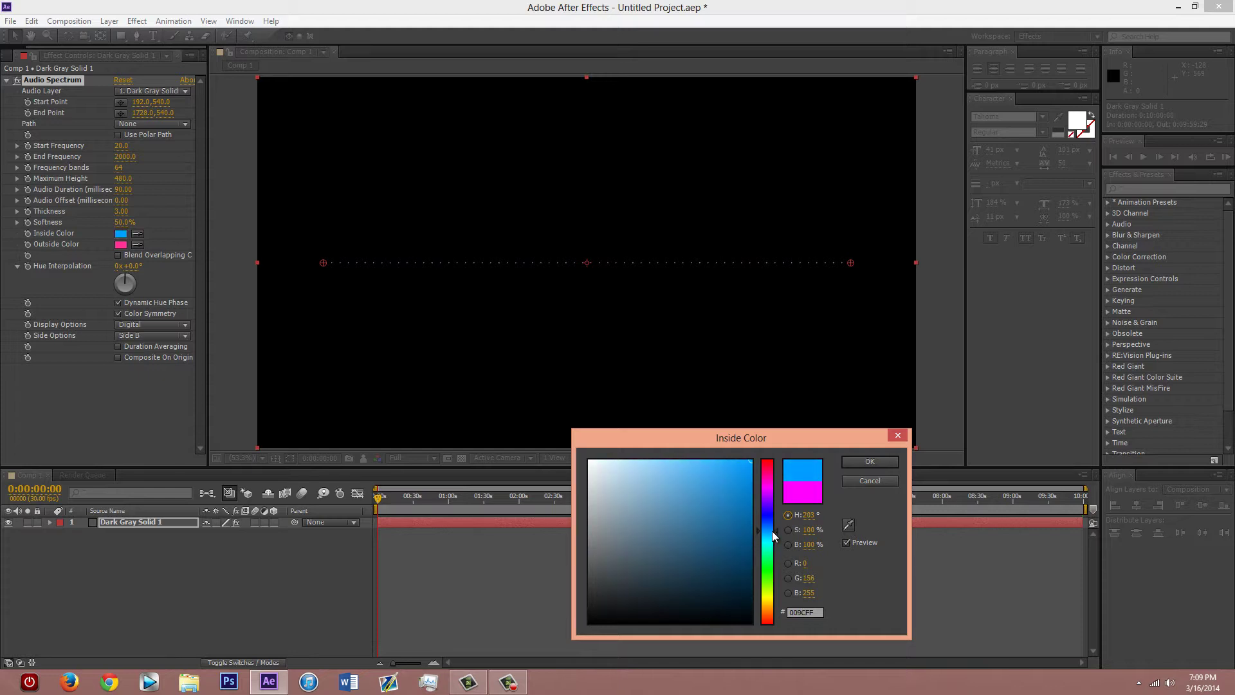
left_click(866, 461)
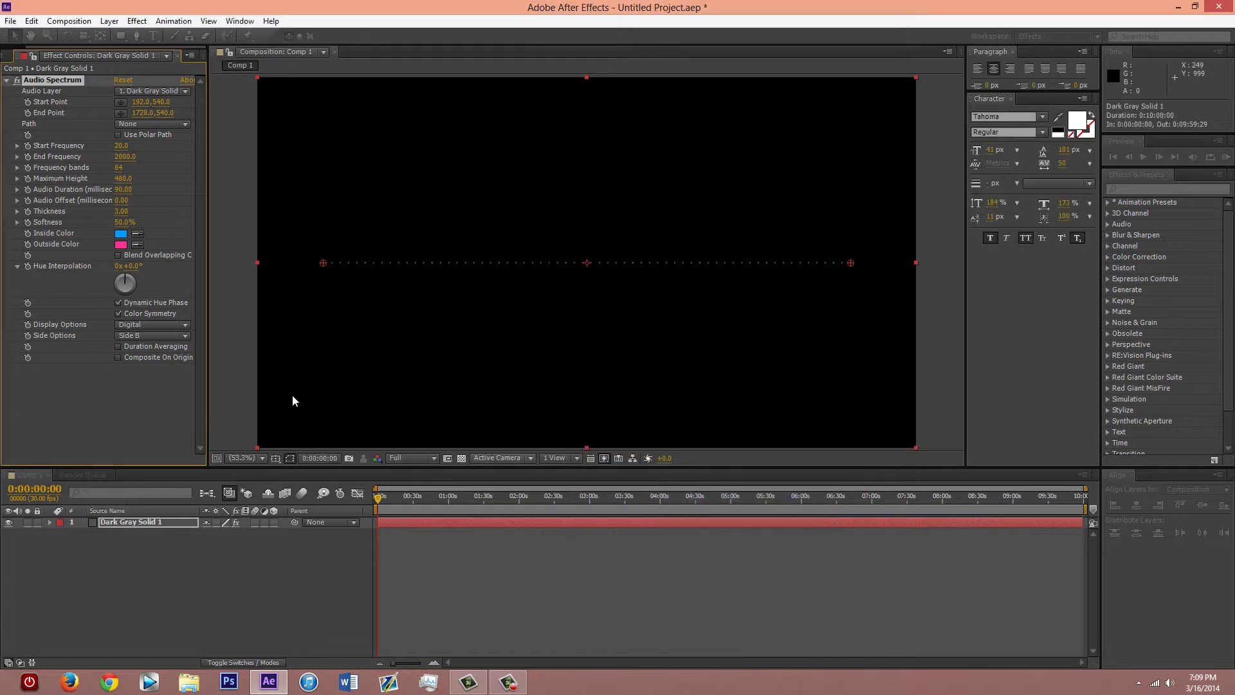
left_click(125, 235)
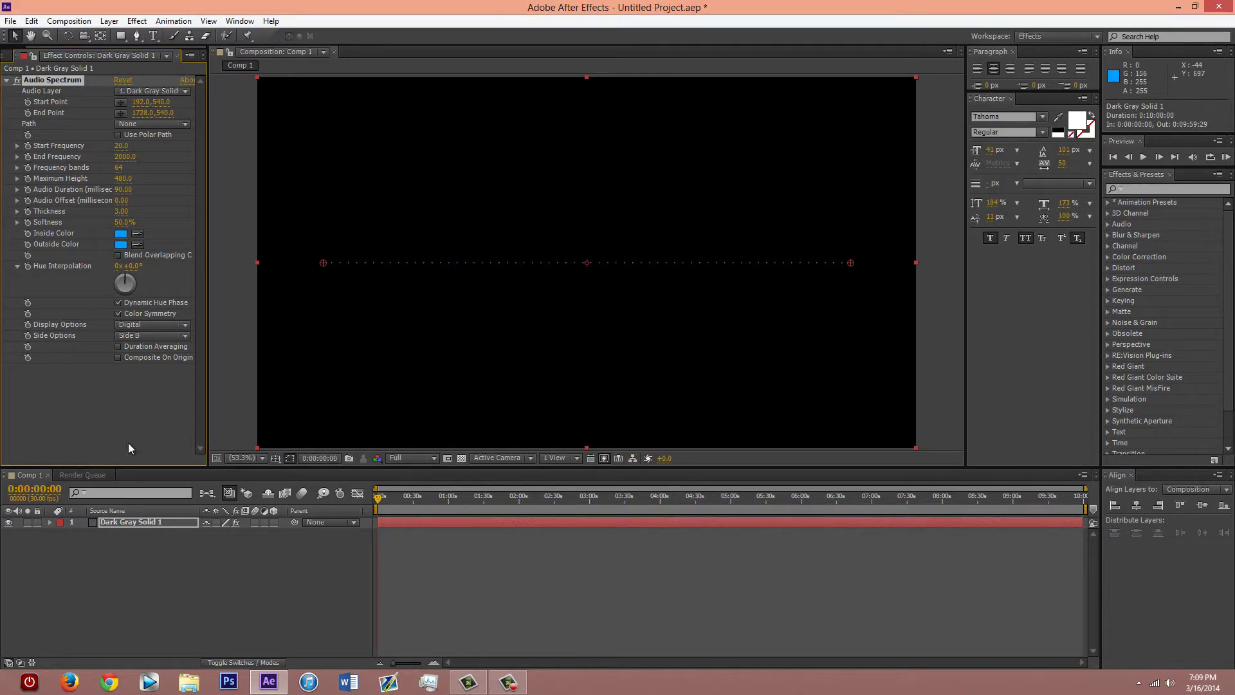
left_click(120, 557)
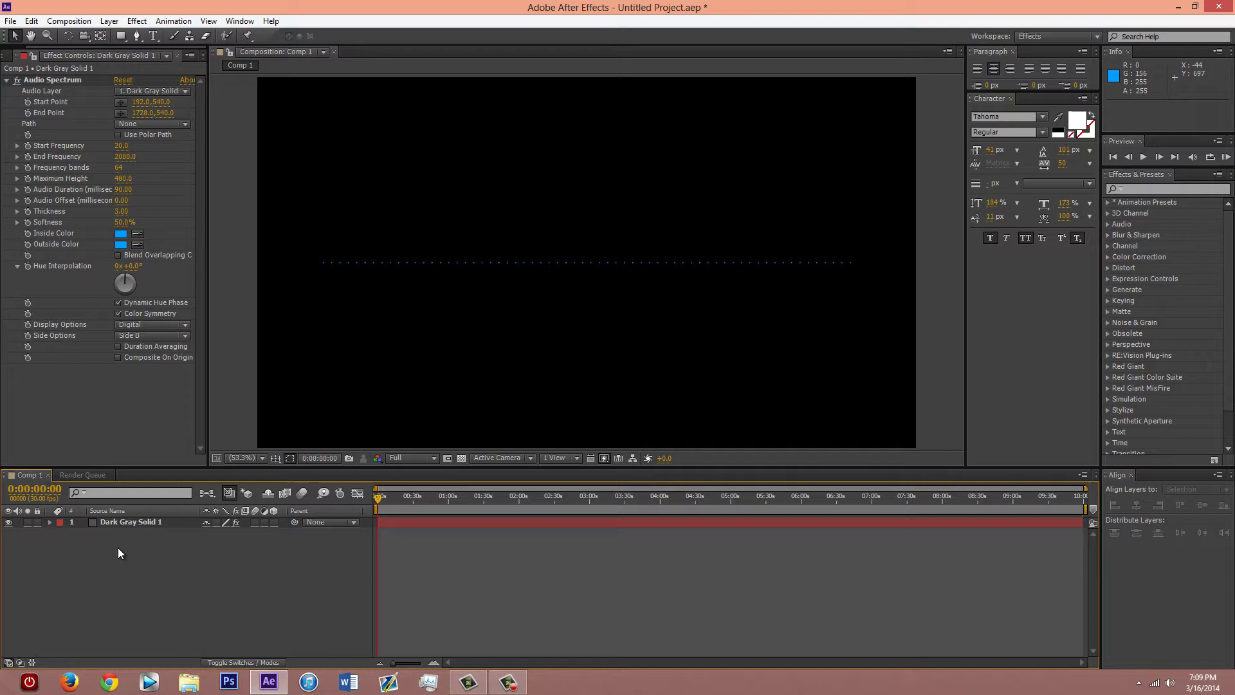
- Set Frequency bands to 201, Maximum Height to 1500 and End Frequency to 300
left_click(121, 168)
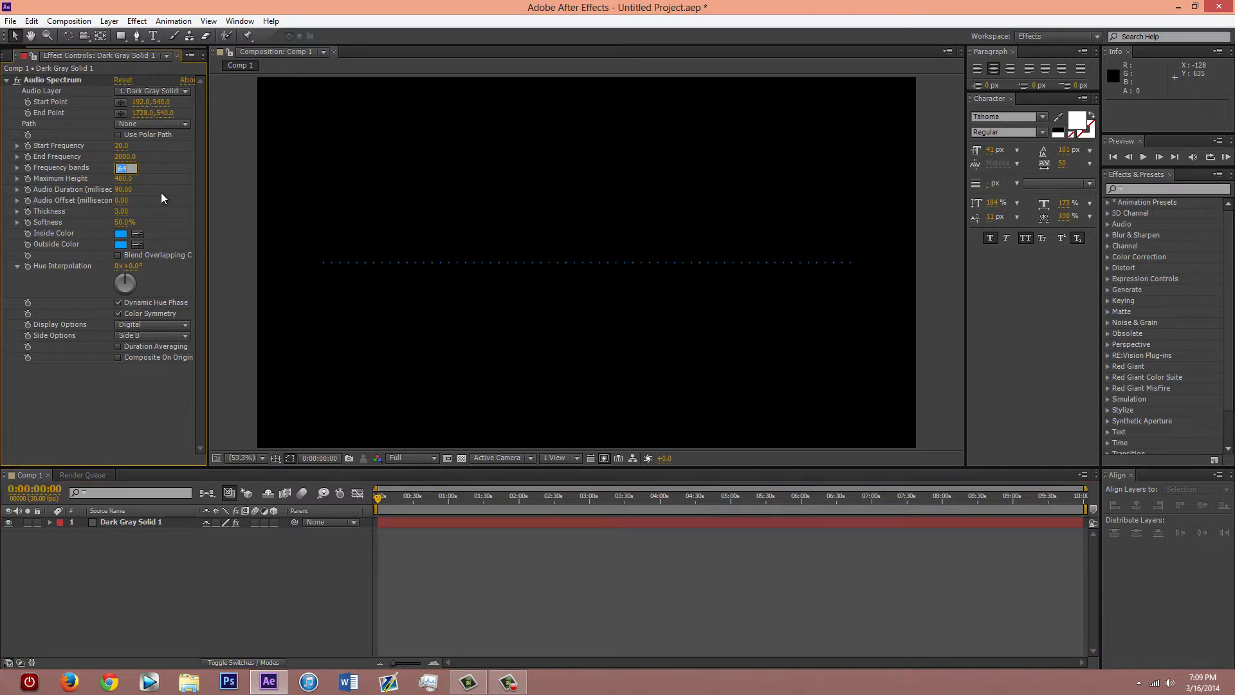
type("201")
key("Return")
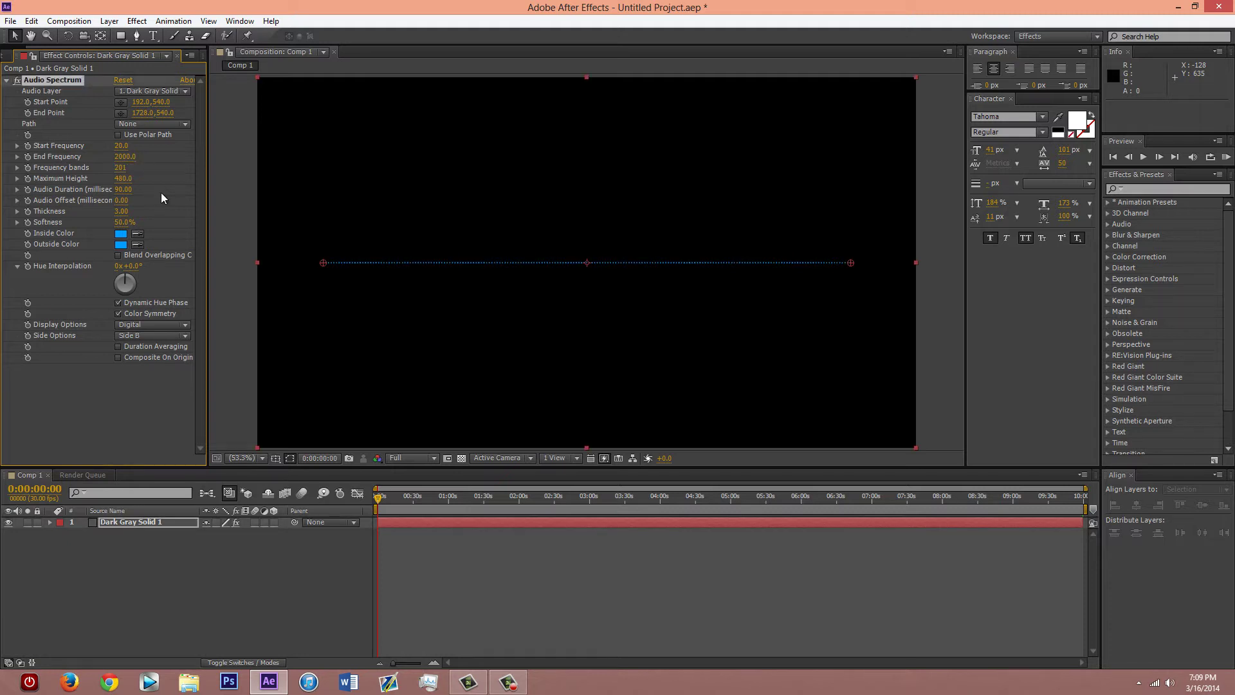
left_click(123, 179)
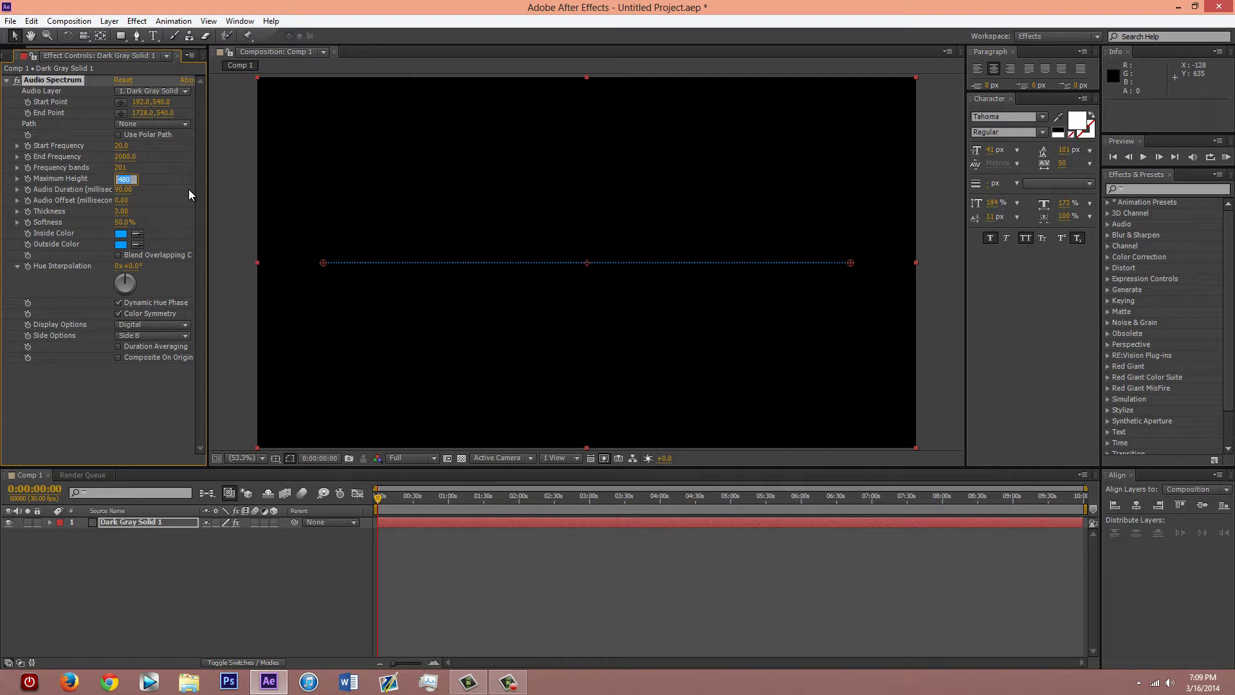
type("1500")
key("Return")
left_click(126, 156)
type("30")
left_click(176, 168)
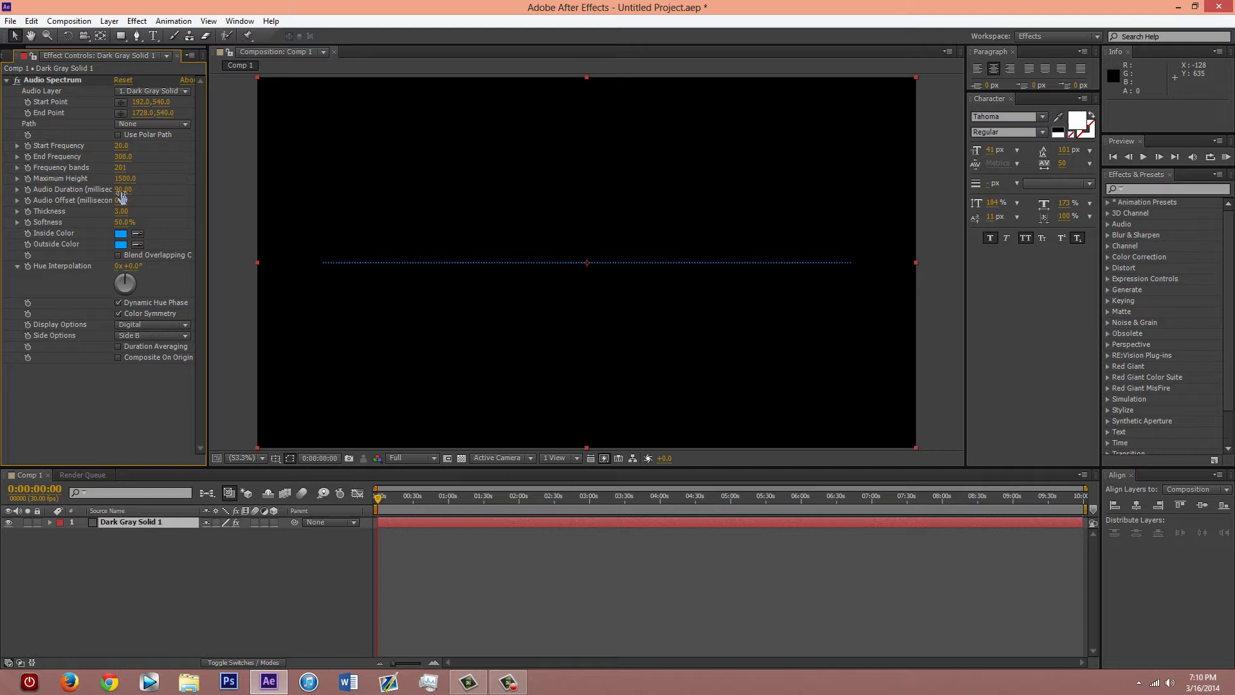
- Span the spectrum from Start Point x 0 to End Point x 1920 and set Audio Duration 200
left_click(142, 102)
type("0")
left_click(143, 113)
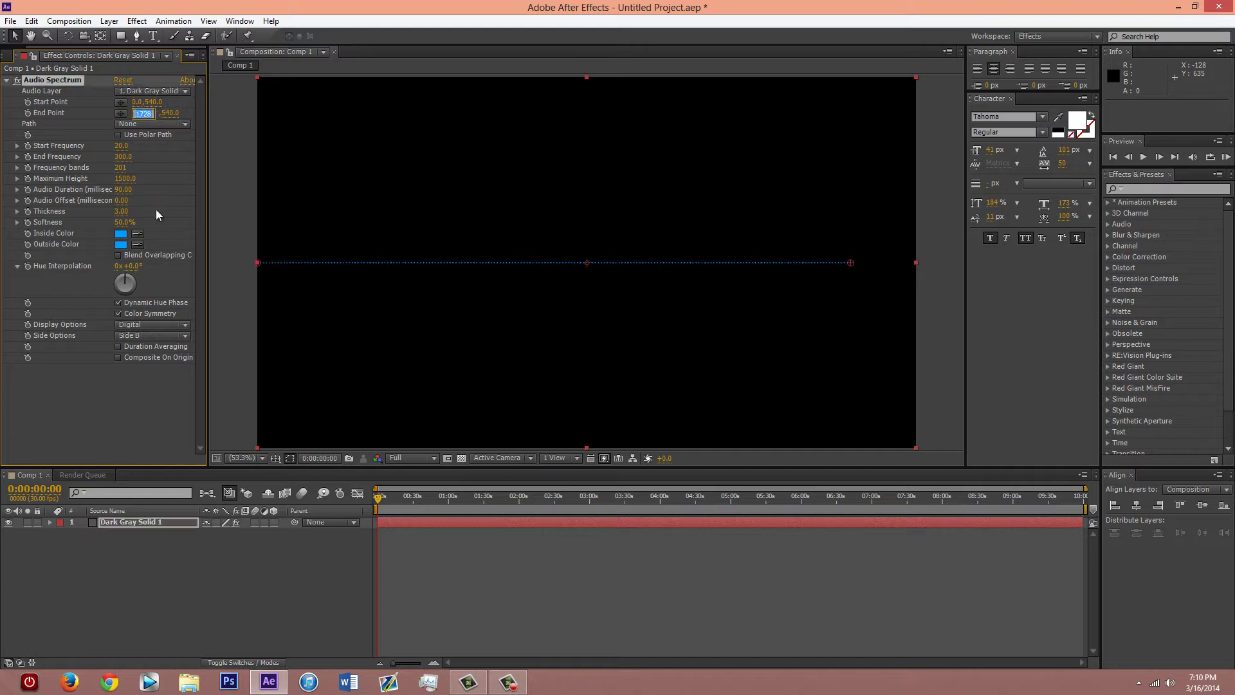
type("1")
key("Return")
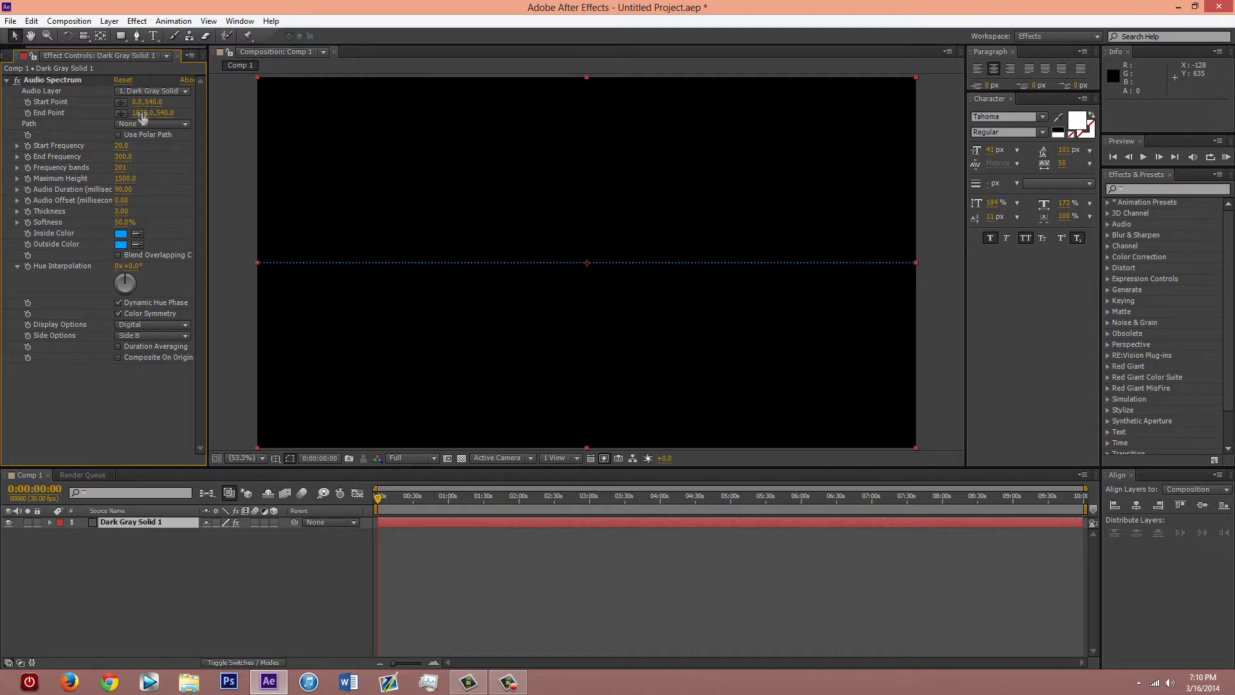
left_click_drag(142, 117, 144, 118)
left_click(123, 189)
left_click(1148, 191)
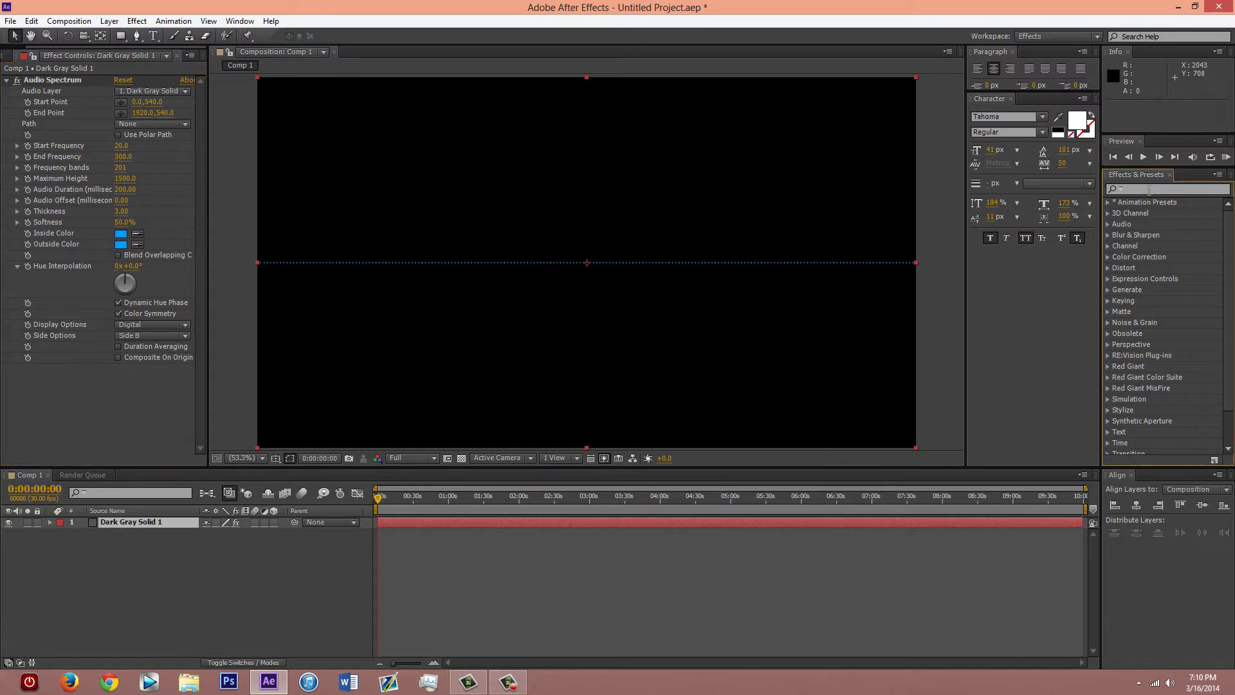
left_click(1149, 190)
- Search 'polar' and apply Polar Coordinates to Dark Gray Solid 1
type("polar")
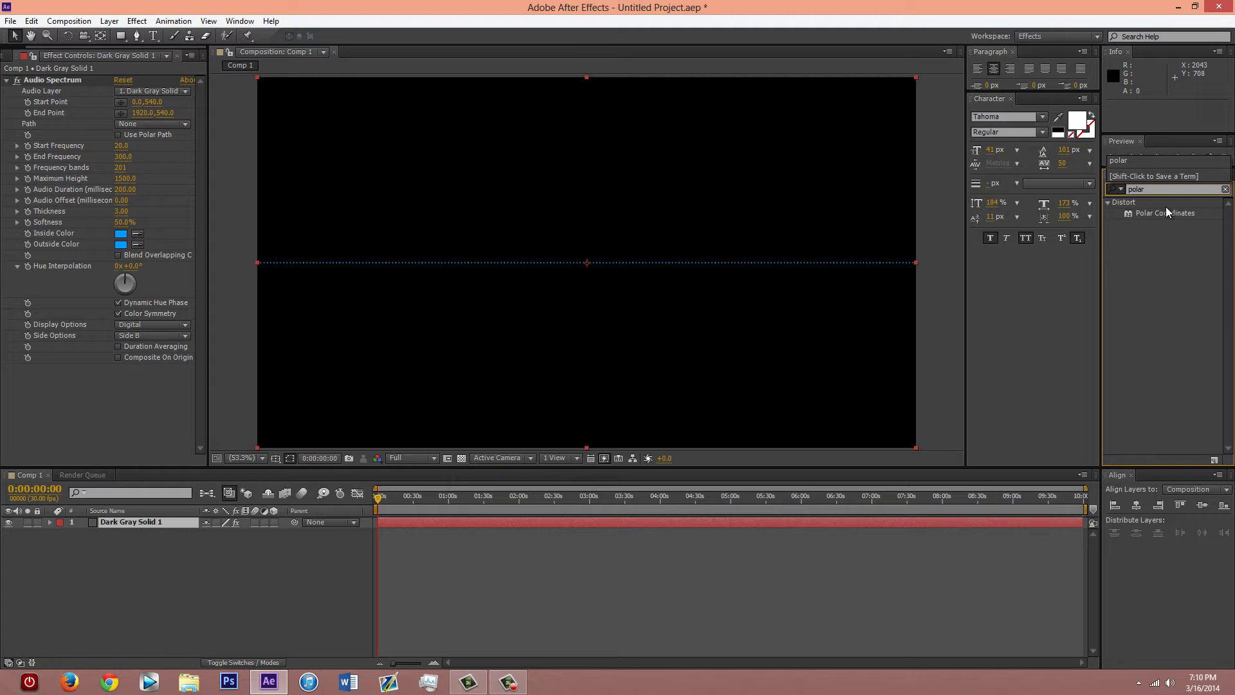
left_click_drag(1166, 212, 875, 270)
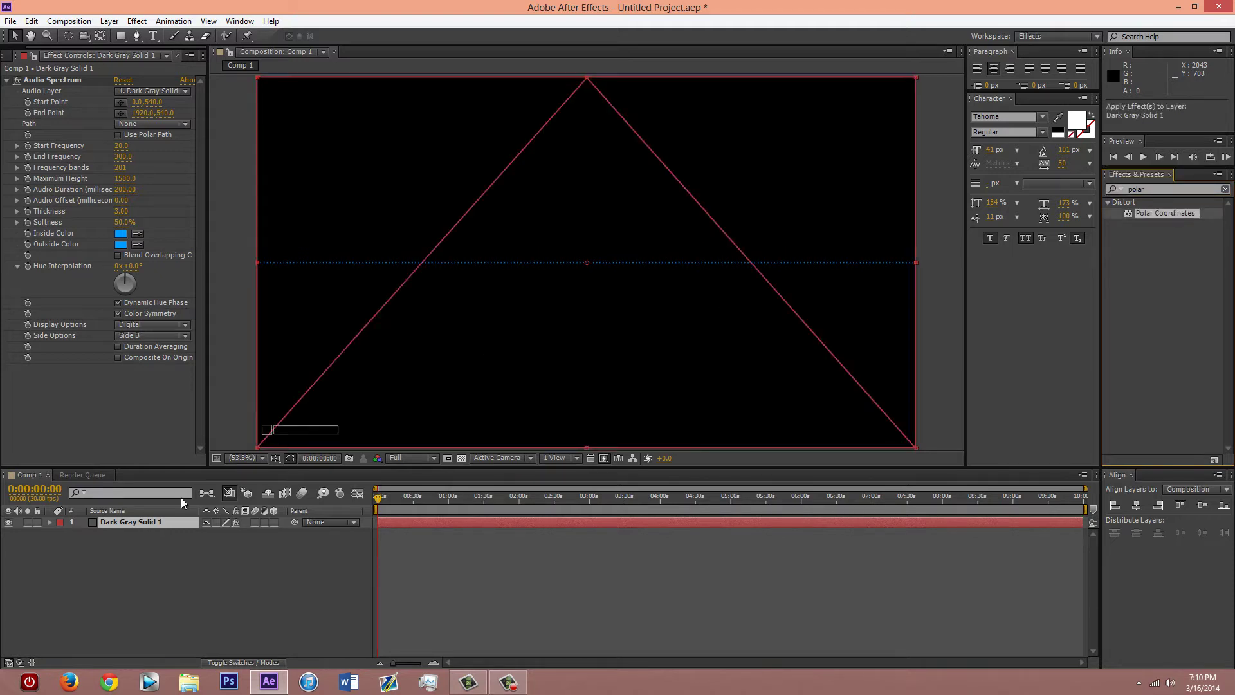
left_click_drag(180, 496, 144, 520)
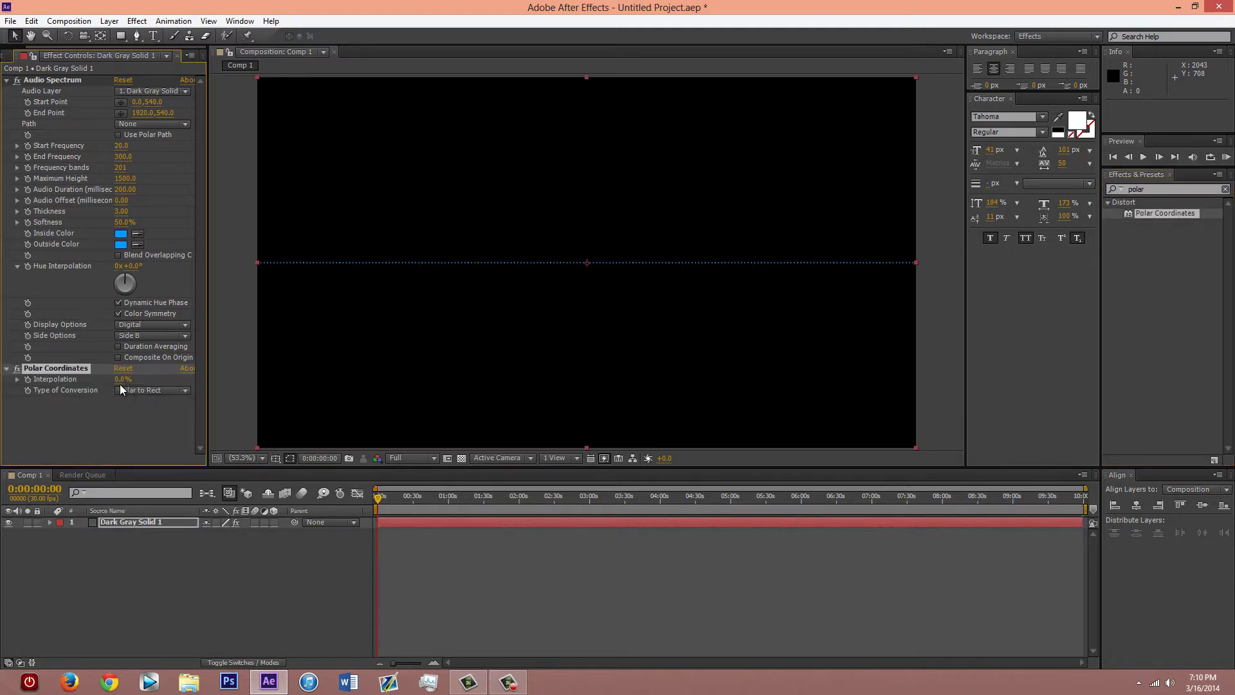
- Set Polar Coordinates to Rect to Polar with 100% interpolation
left_click(136, 390)
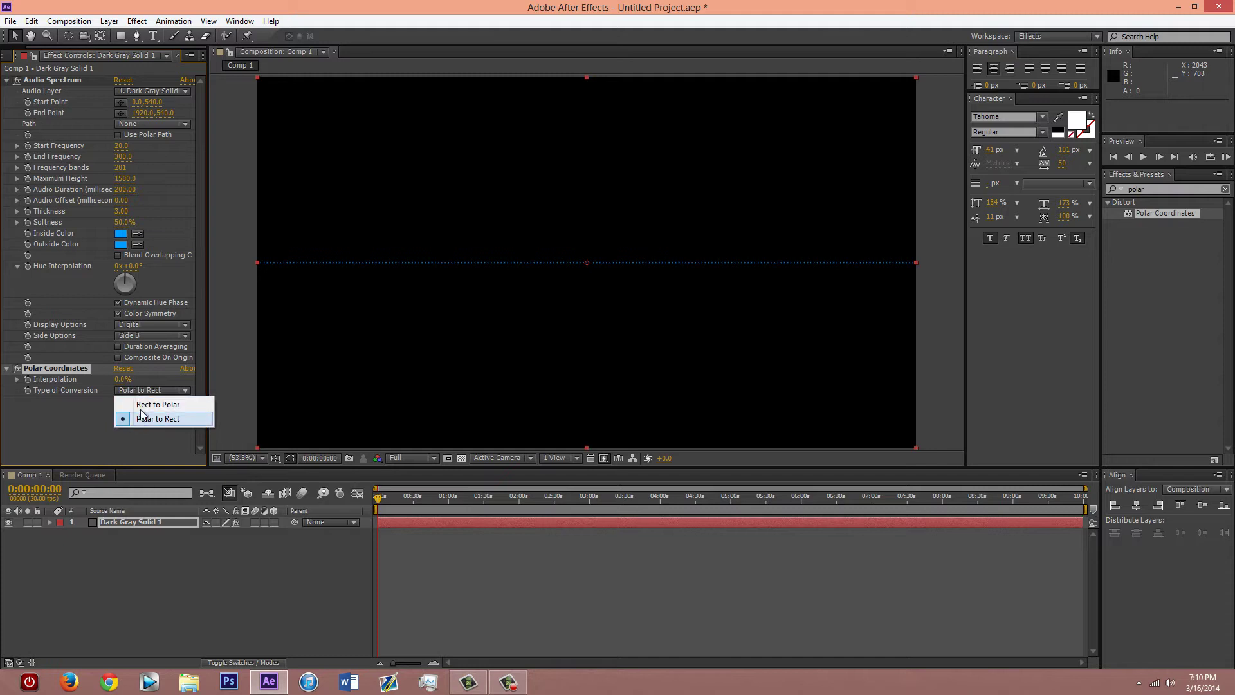
left_click(136, 405)
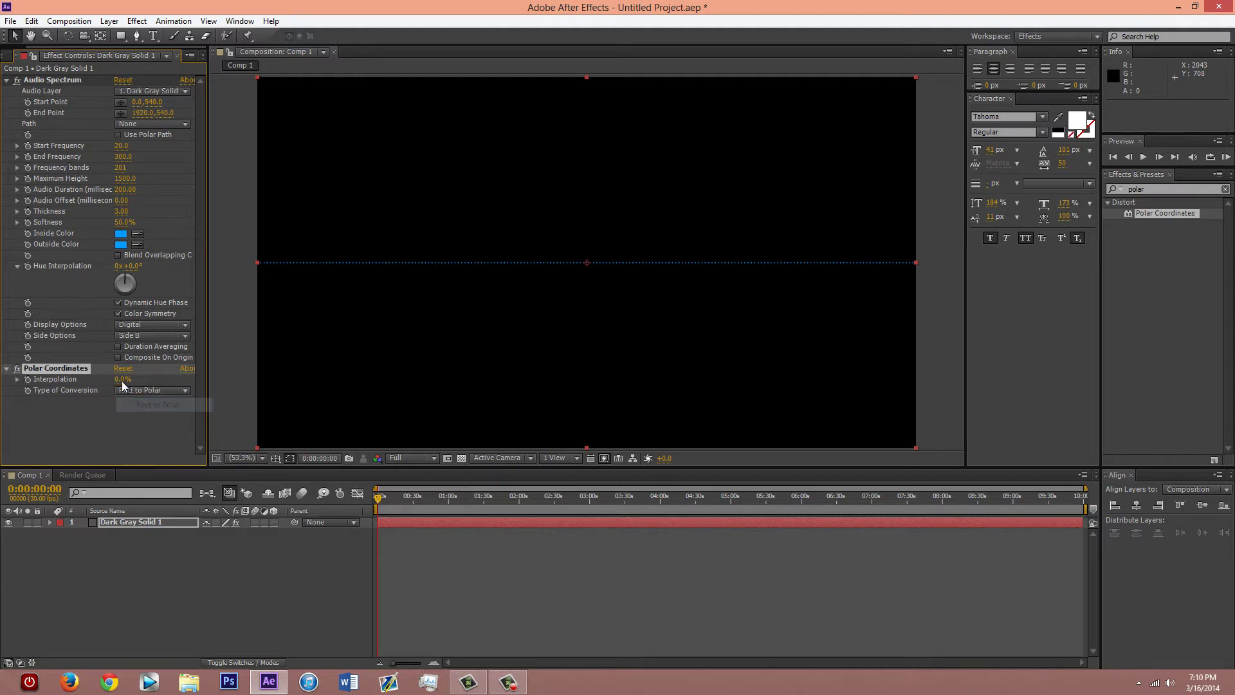
left_click(119, 379)
type("100")
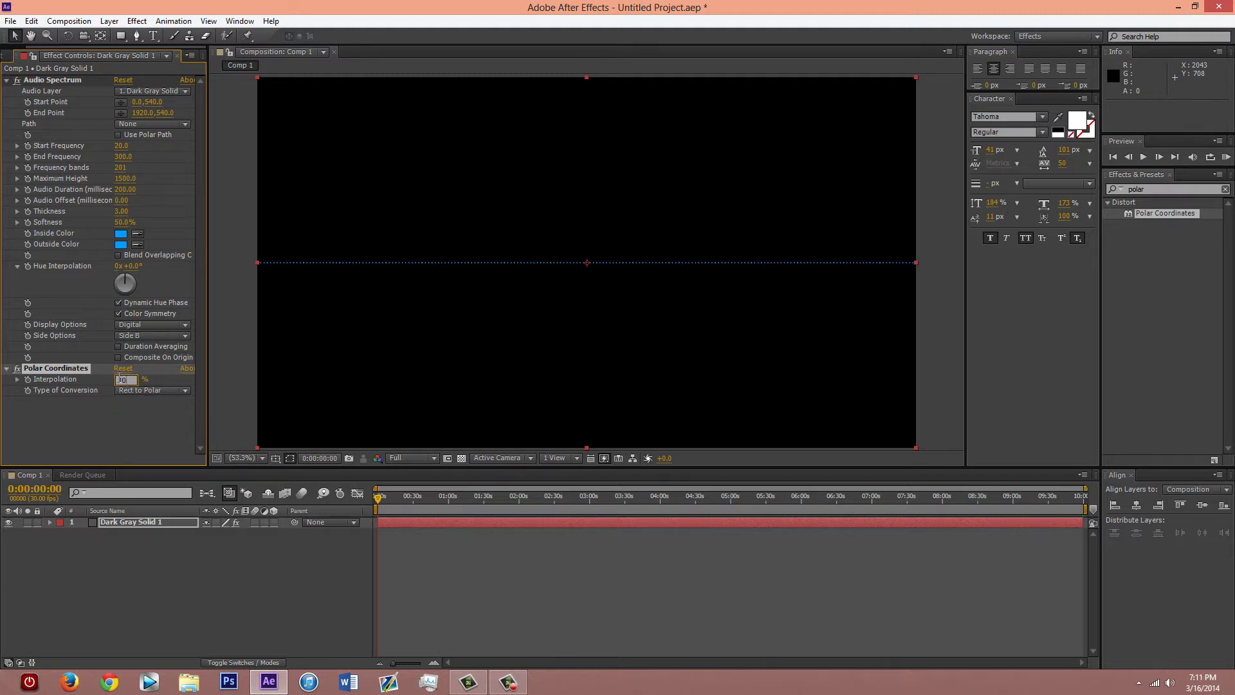
key("Return")
- Import the DVBBS MP3 and add it to Comp 1 as a layer
left_click(114, 541)
left_click(10, 20)
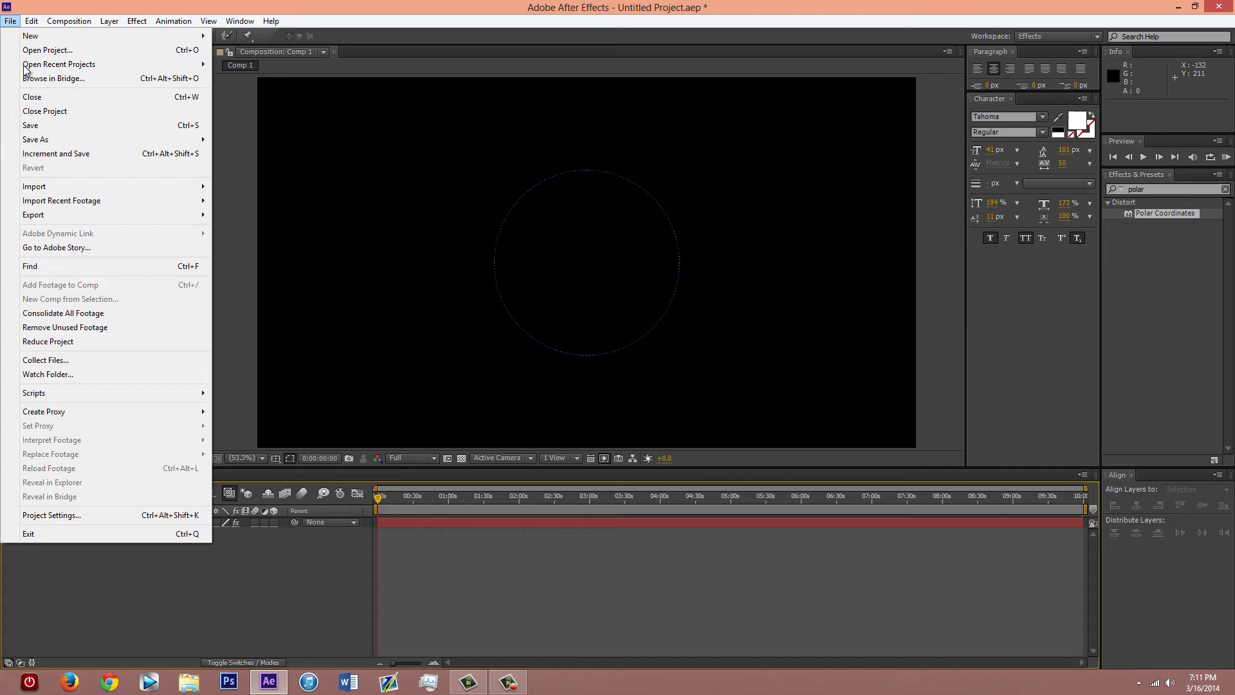
mouse_move(148, 189)
left_click(239, 186)
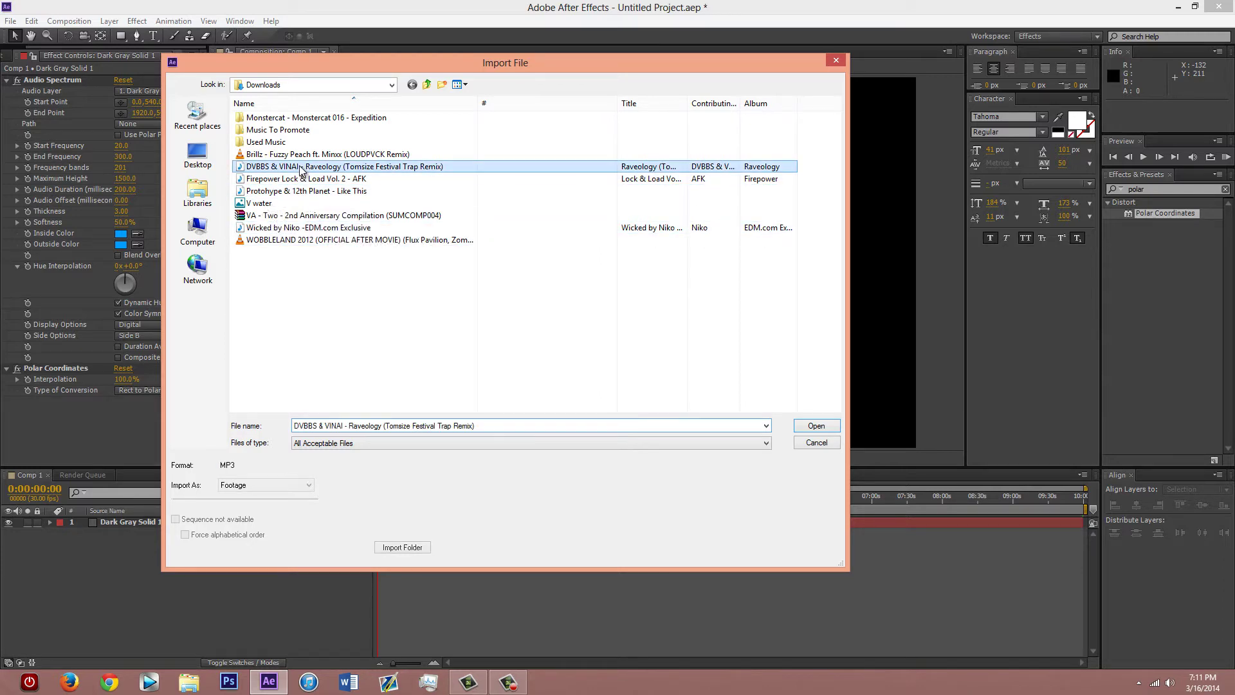
left_click(814, 425)
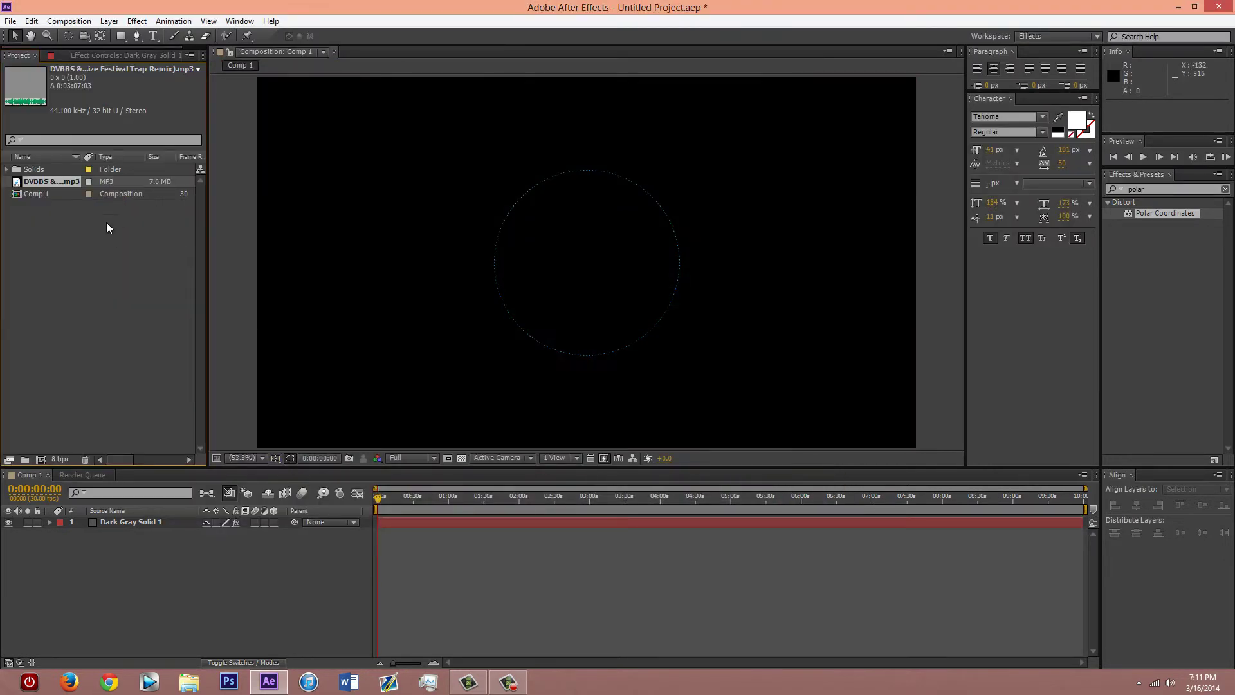
left_click_drag(51, 182, 128, 579)
- Set Audio Spectrum's Audio Layer to the MP3 and scrub ahead to see the bars react
left_click(101, 55)
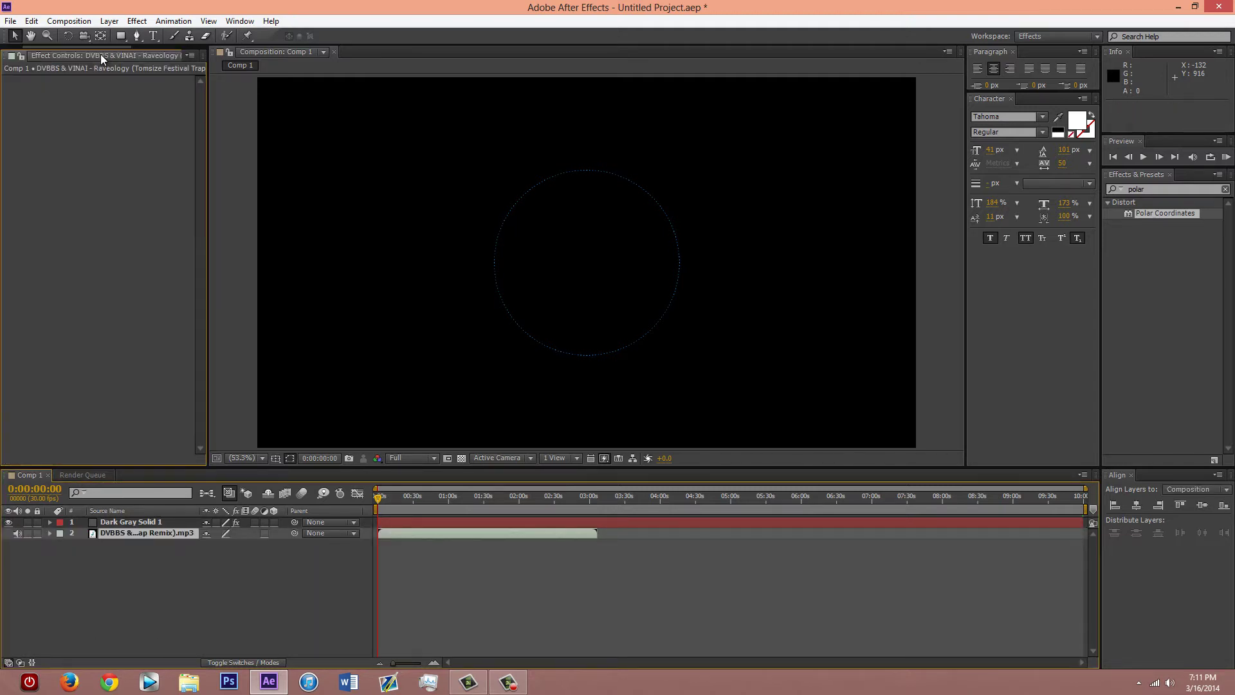
left_click_drag(65, 46, 42, 47)
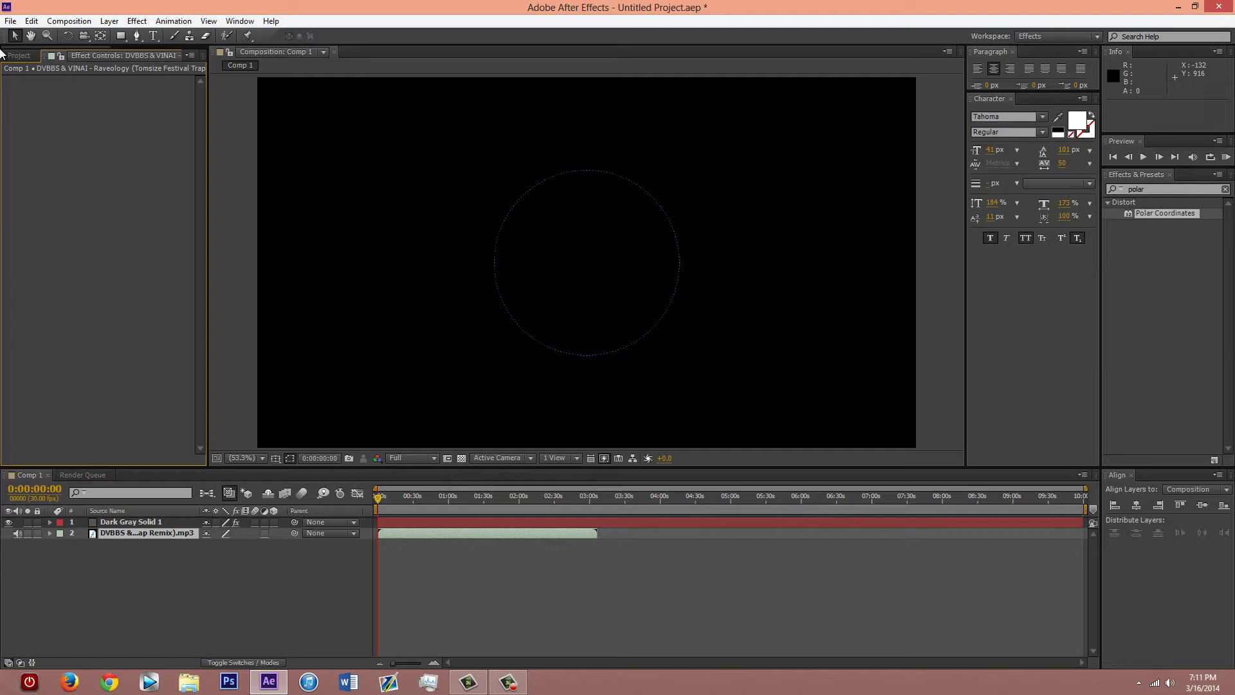
left_click(19, 55)
left_click(119, 524)
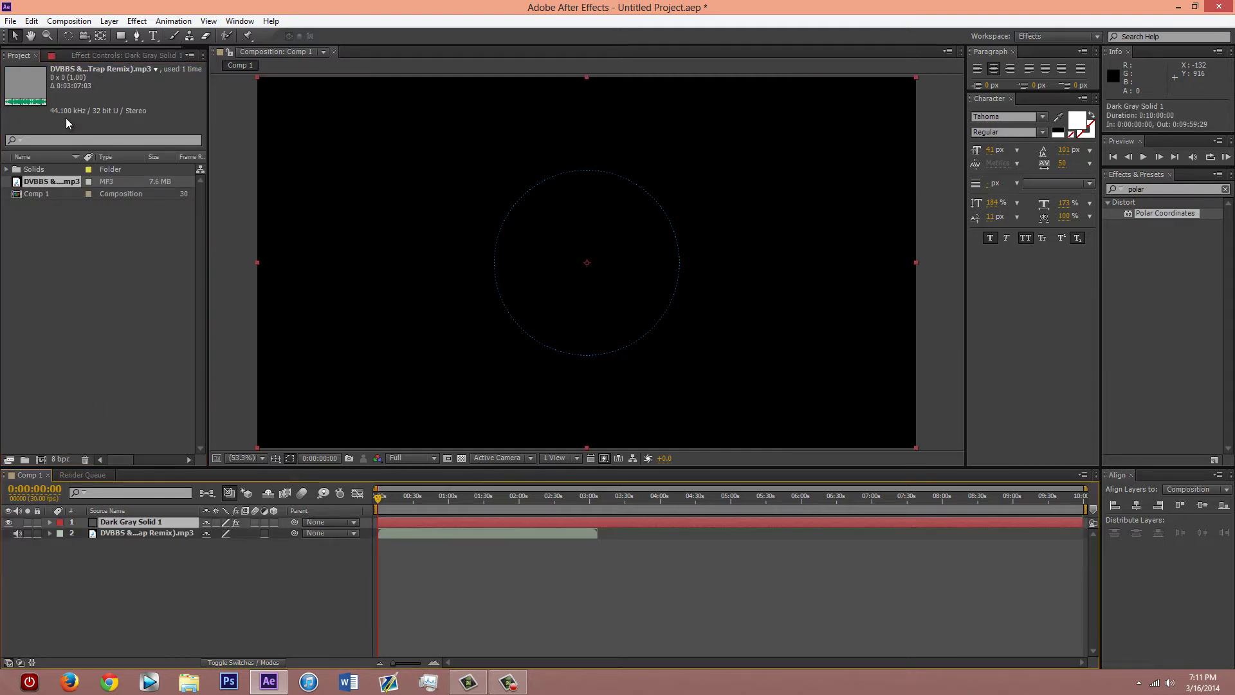
left_click(108, 52)
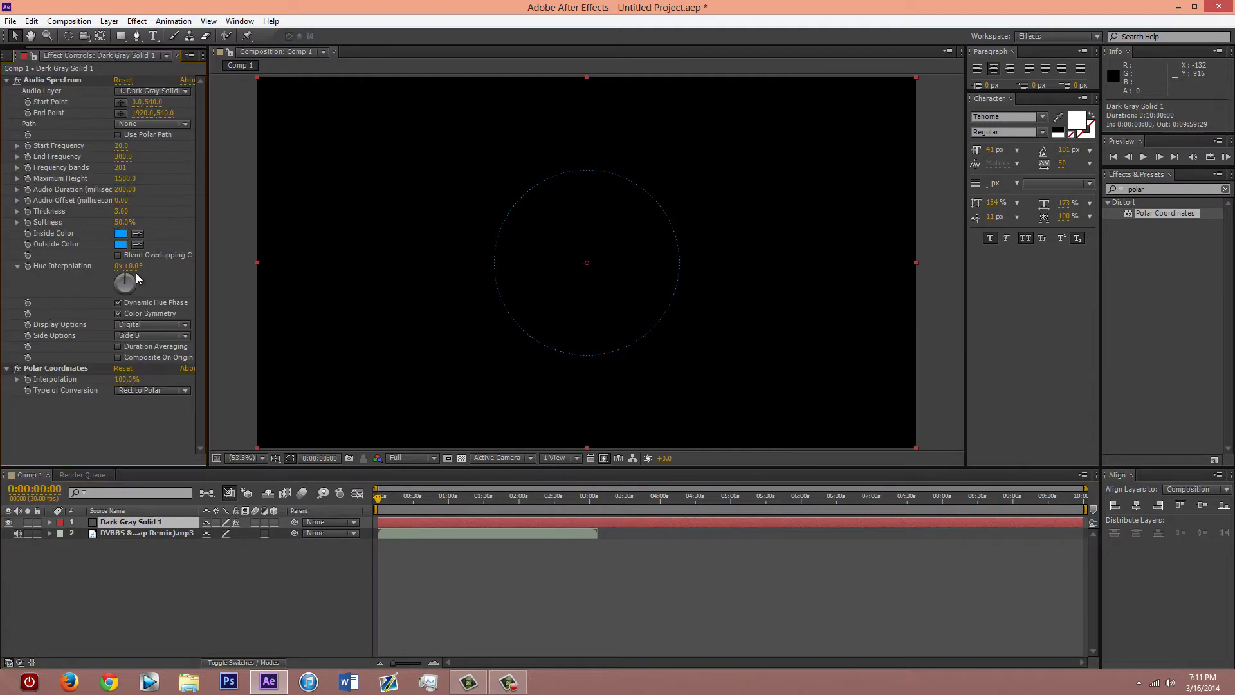
left_click(165, 94)
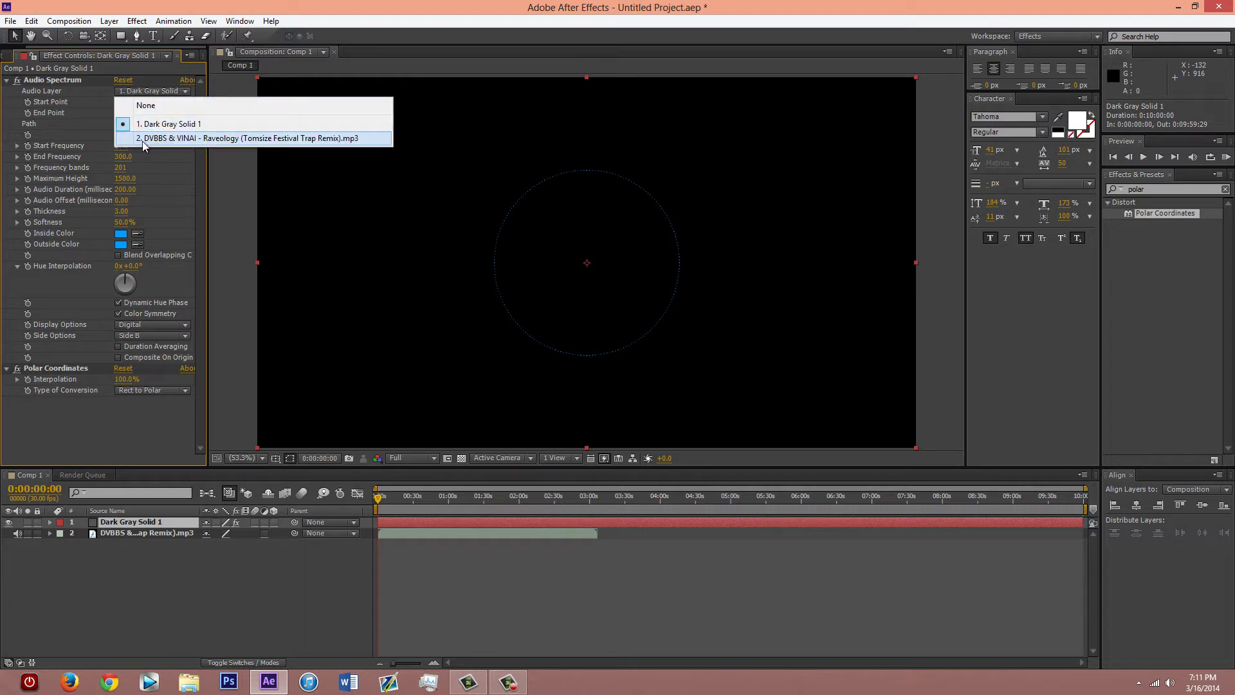
left_click(150, 139)
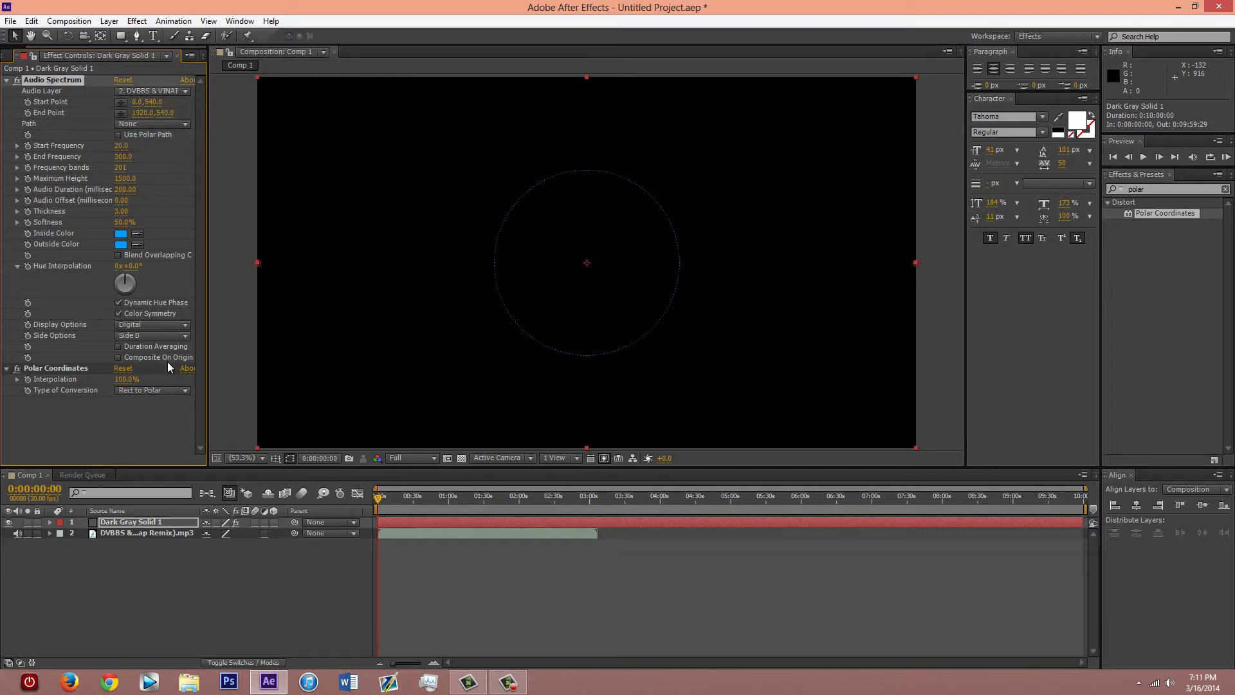
left_click(124, 581)
left_click_drag(414, 499, 457, 511)
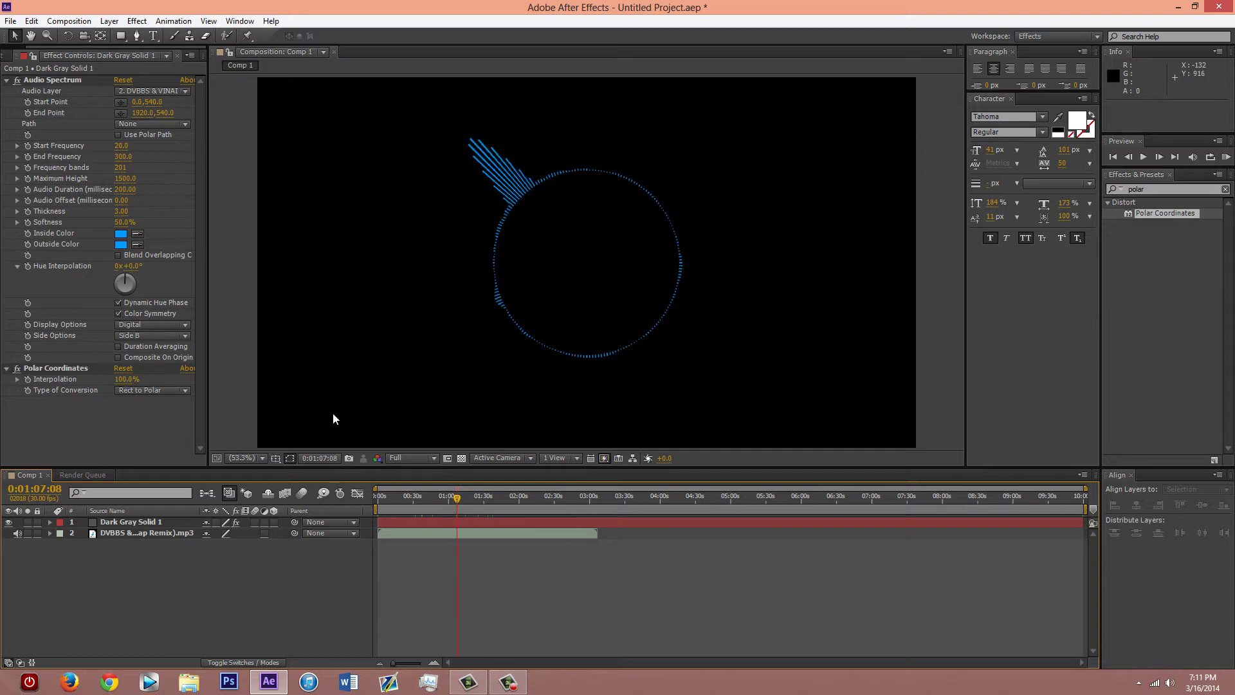
- Change the spectrum's End Frequency to 250
left_click(123, 158)
type("250")
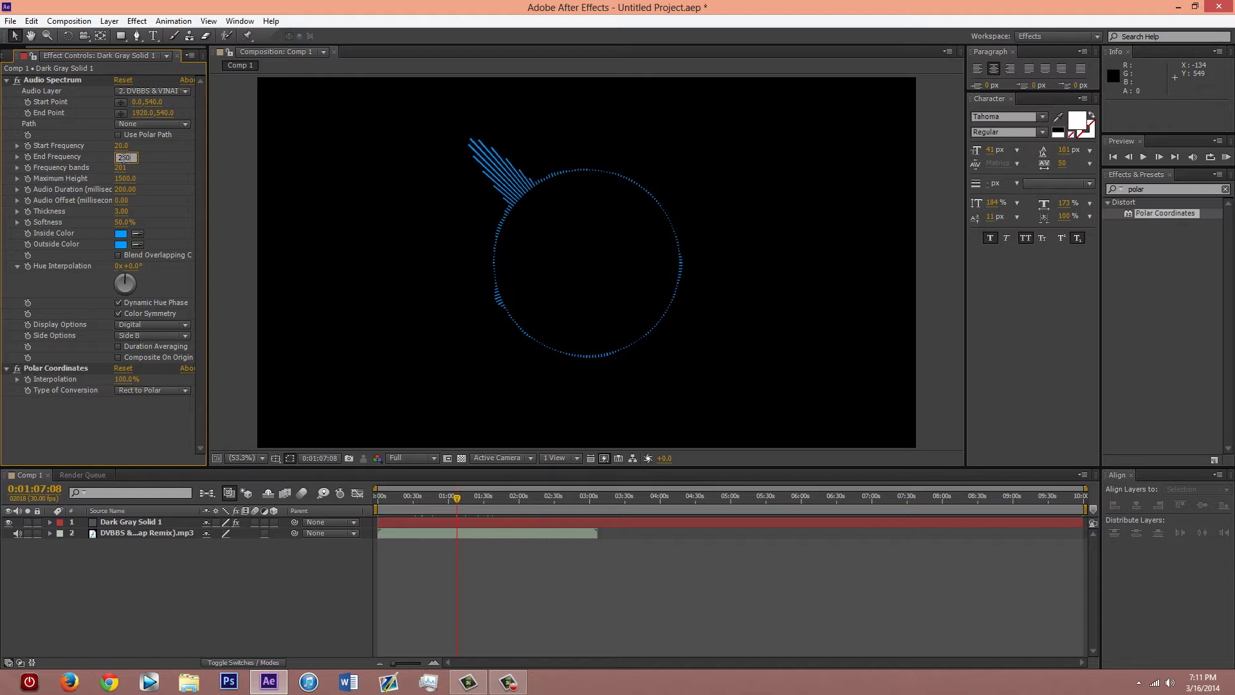
key("Return")
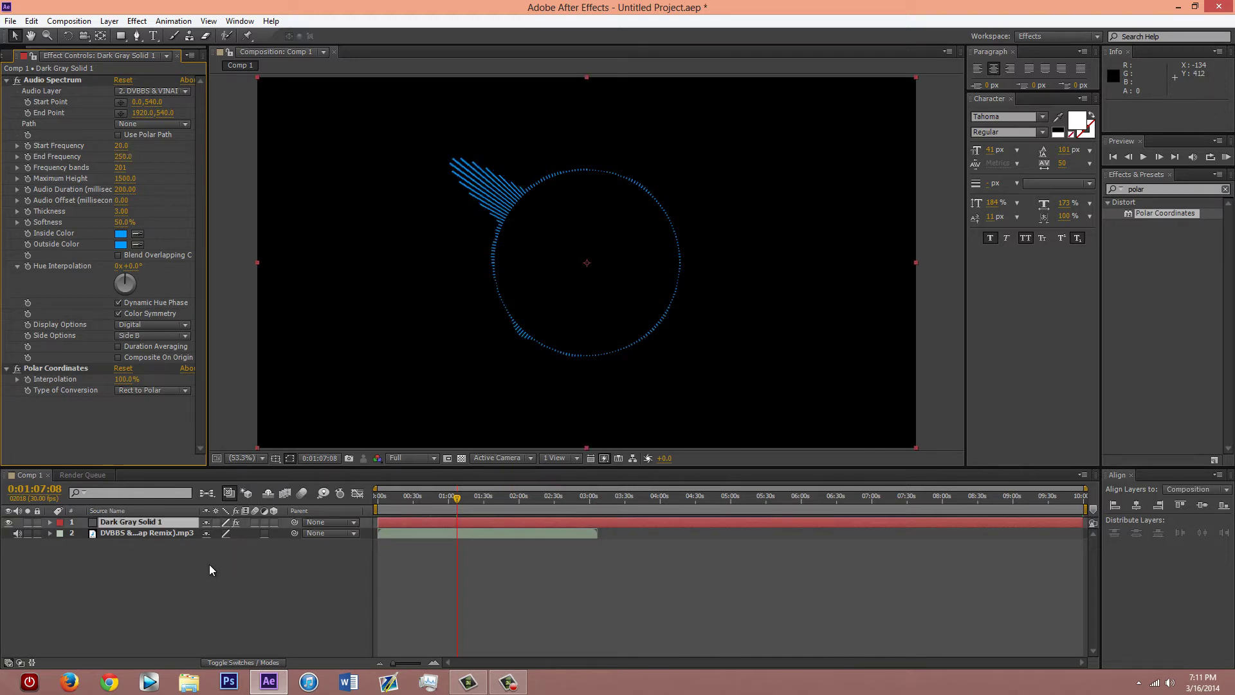
- Duplicate Dark Gray Solid 1 with Ctrl+C/Ctrl+V and set the copy's inside colour to white
left_click(92, 574)
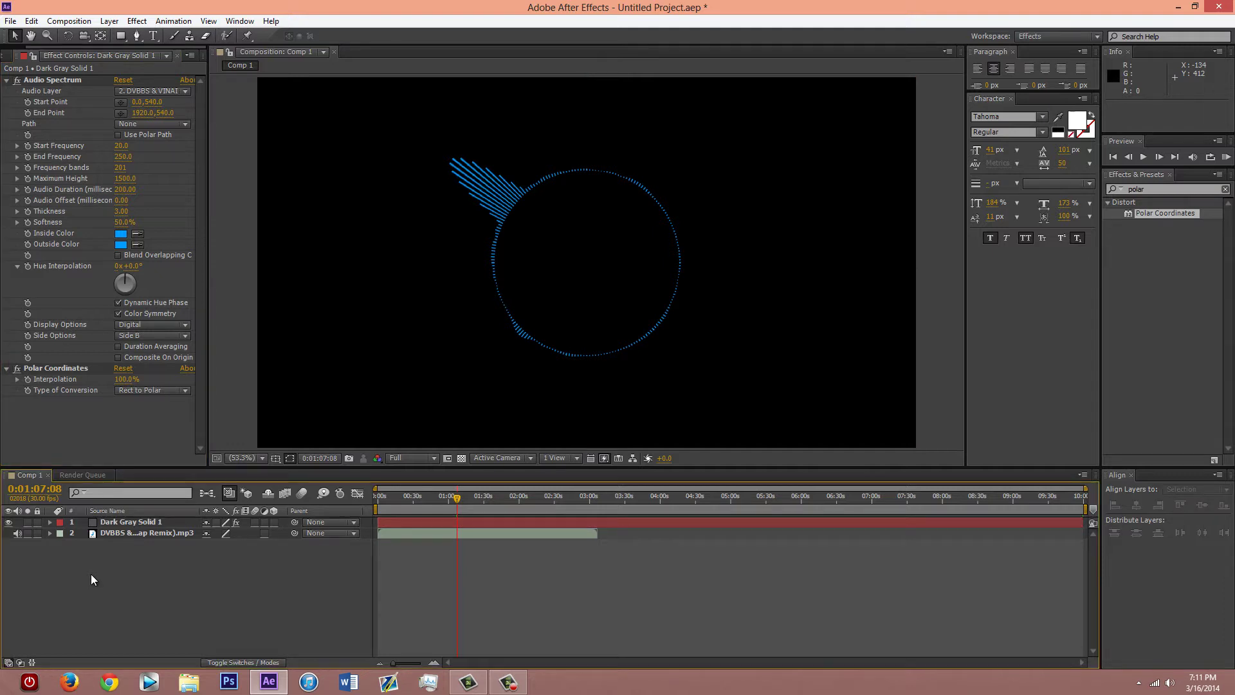
left_click(133, 524)
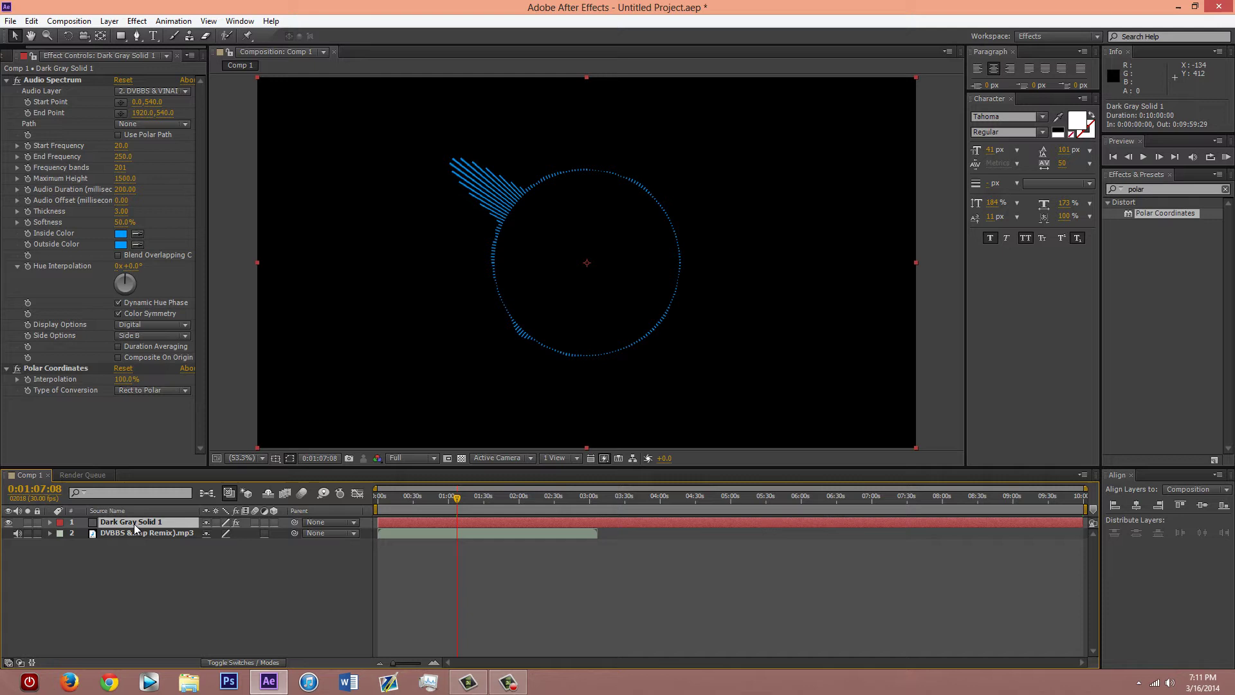
key("ctrl+c")
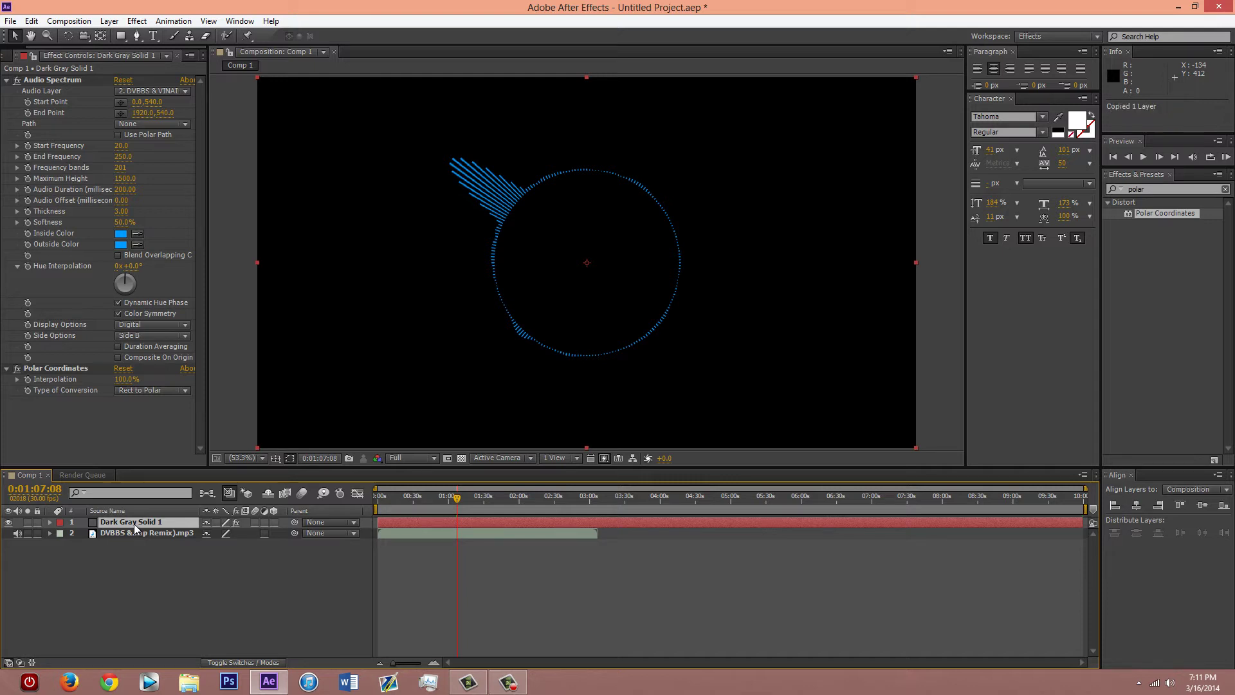
key("ctrl+v")
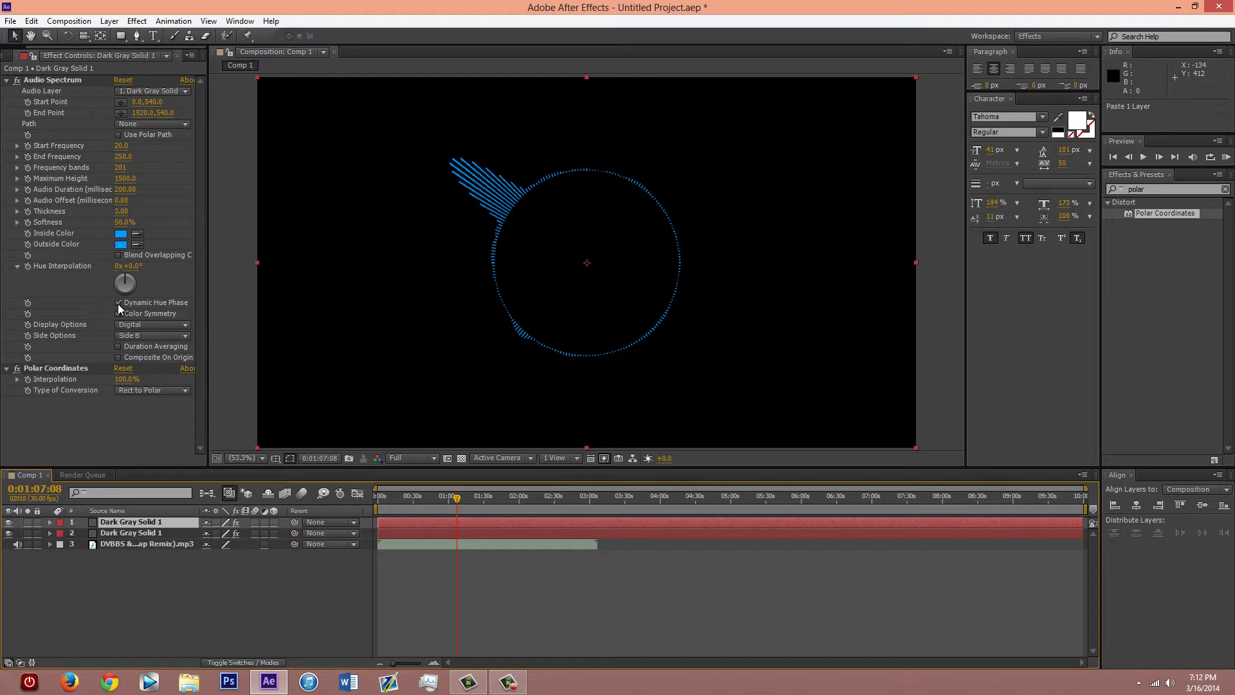
left_click(121, 234)
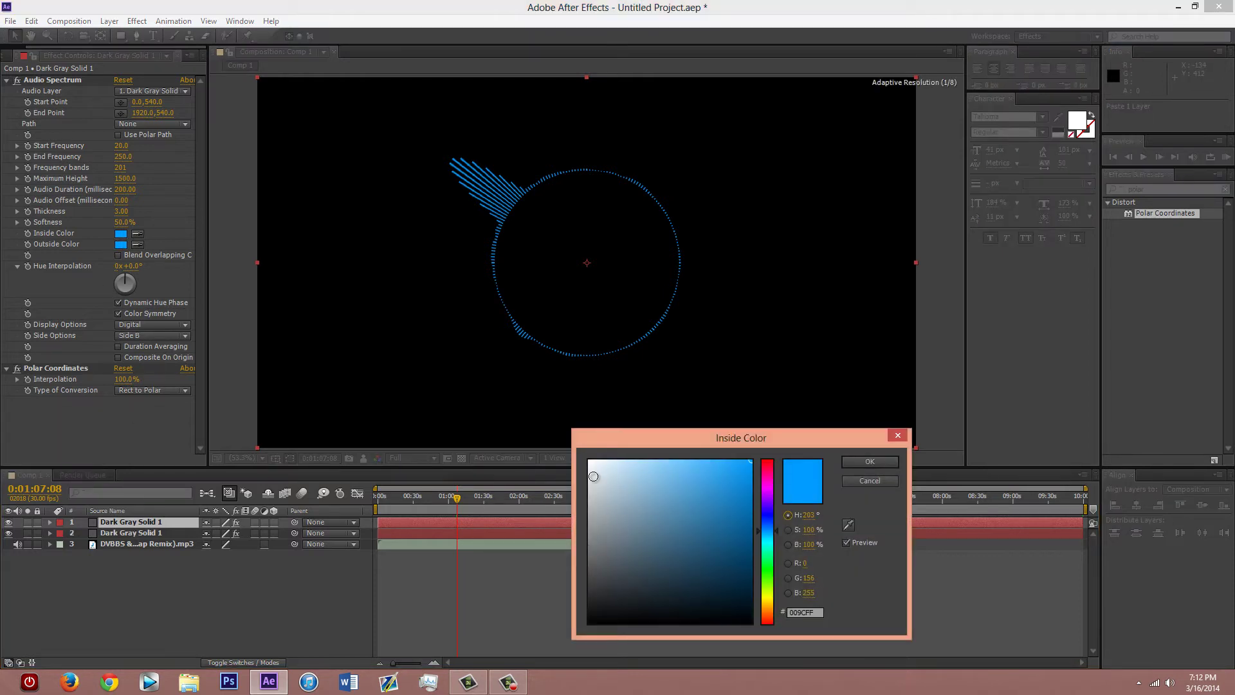
left_click_drag(593, 476, 584, 417)
- Make the copy's outside colour white too and set its Audio Layer to the MP3
left_click(870, 461)
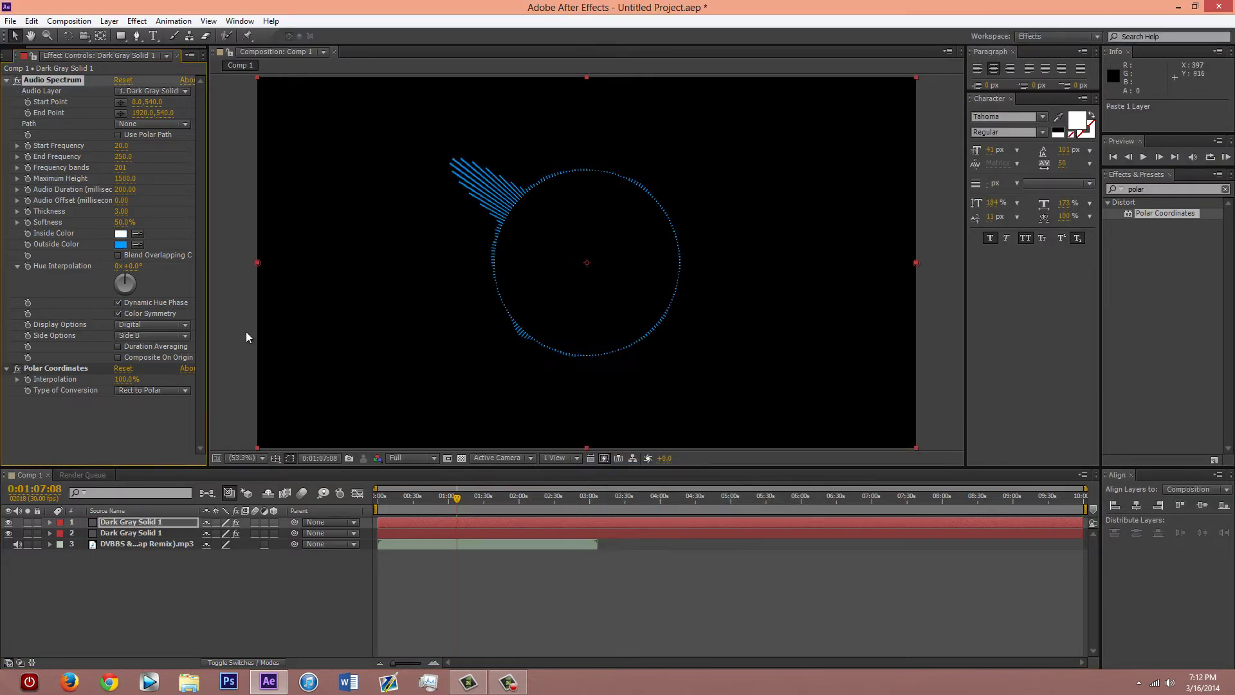
left_click(121, 234)
left_click(168, 92)
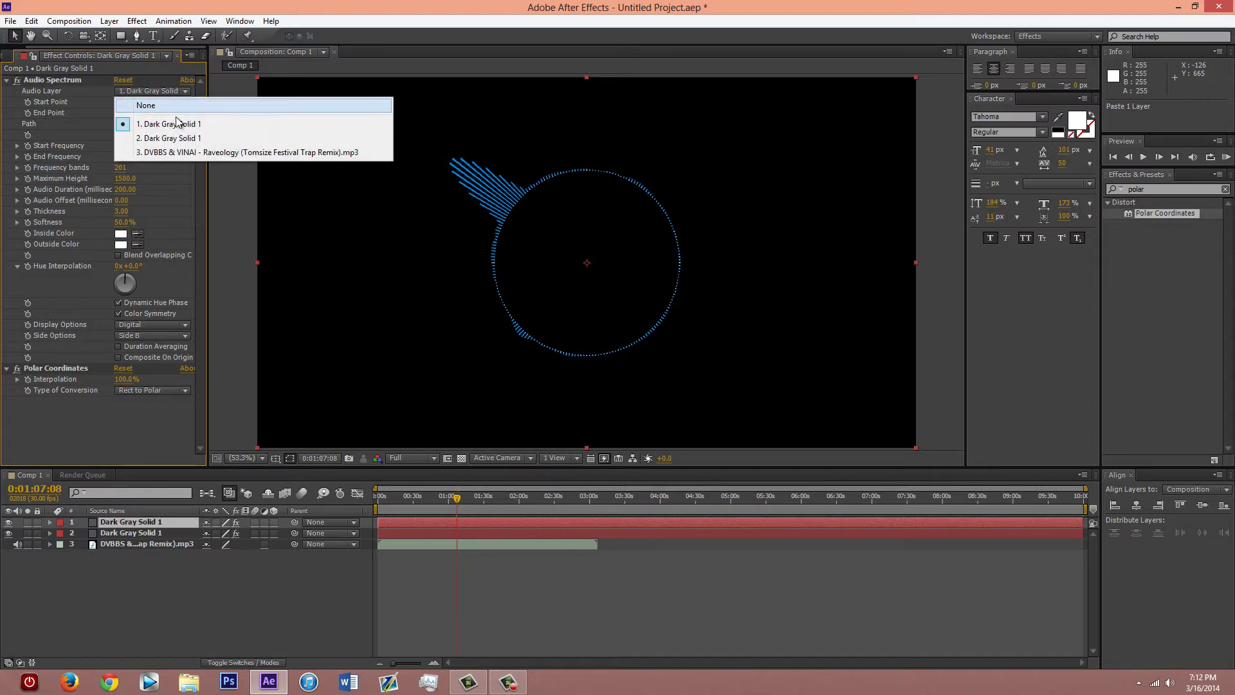
left_click(163, 153)
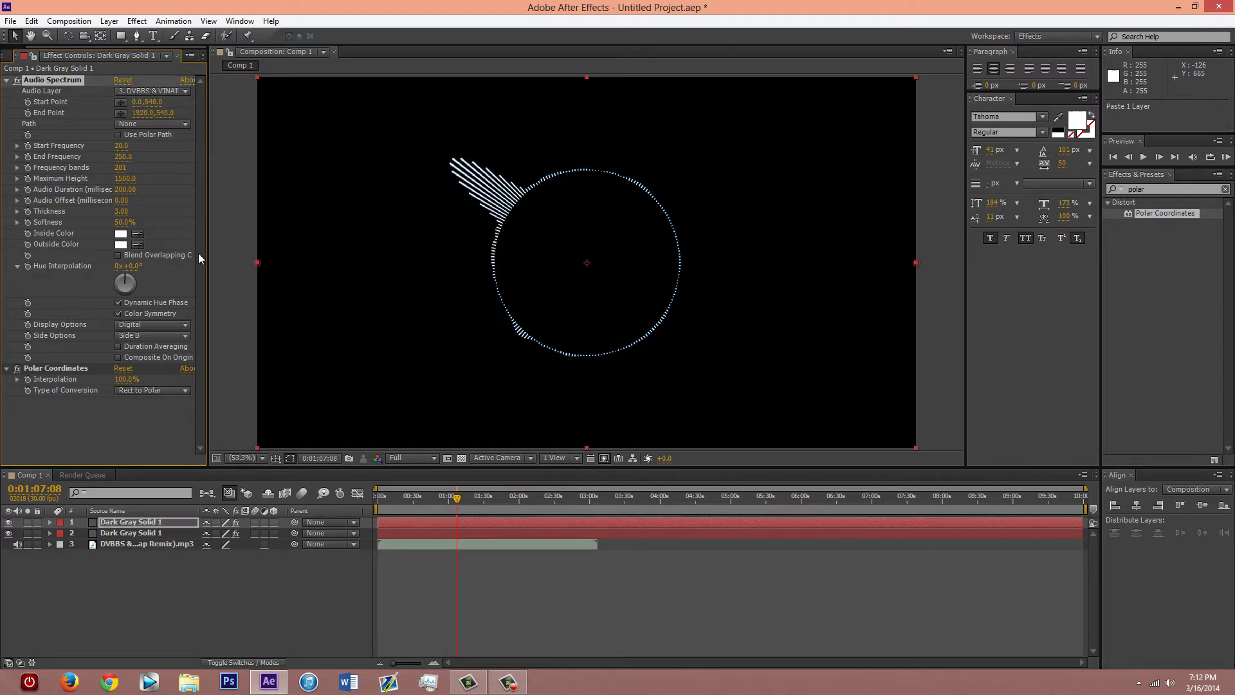
- Set the top spectrum layer's Opacity to 50% and collapse its property groups
left_click(49, 522)
left_click(60, 545)
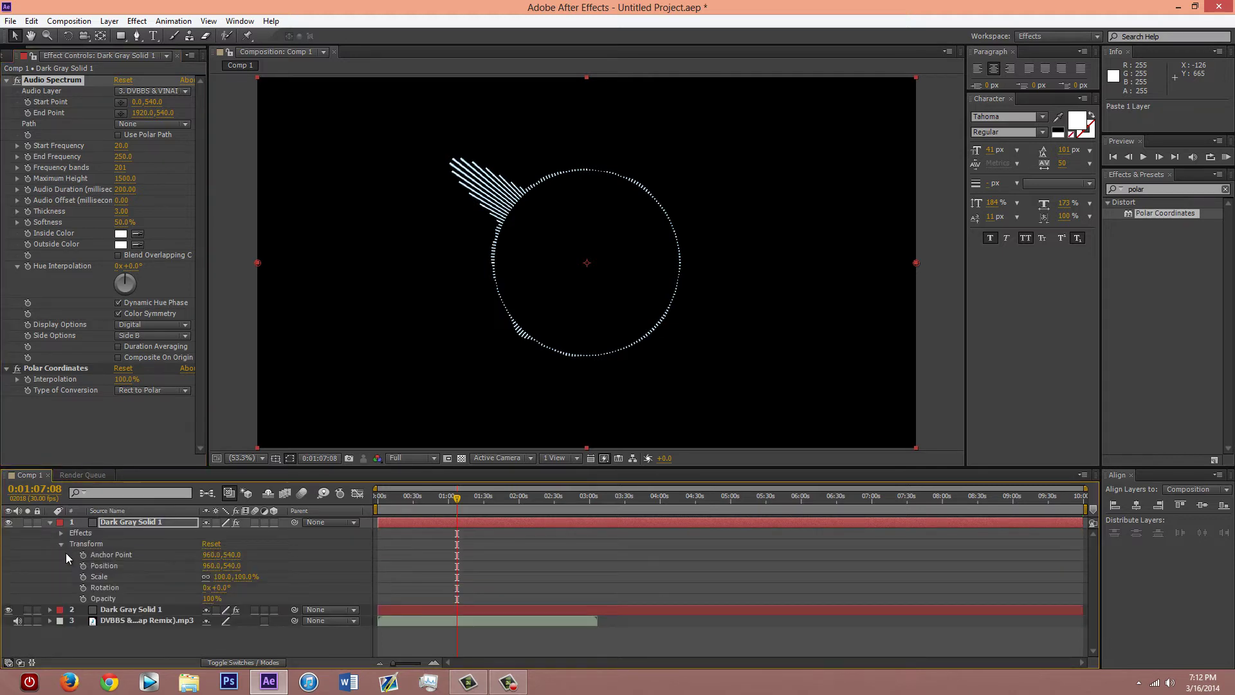
left_click(213, 598)
type("50")
left_click(284, 581)
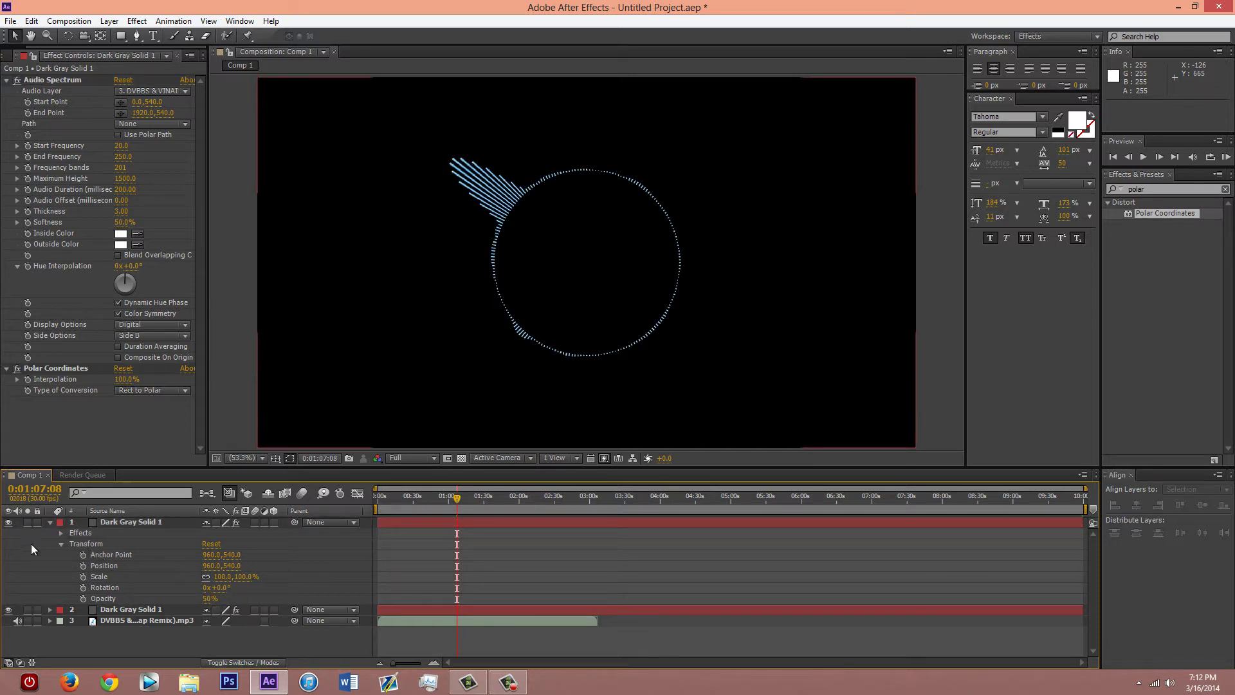
left_click(50, 522)
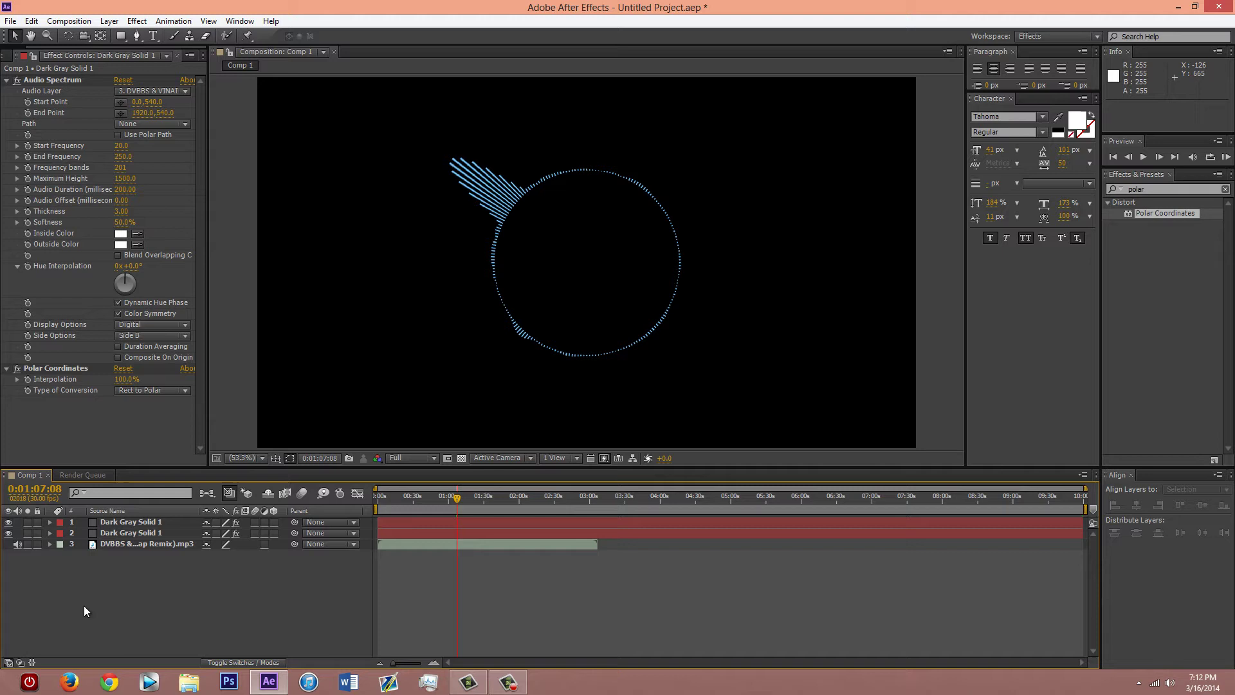
left_click(133, 534)
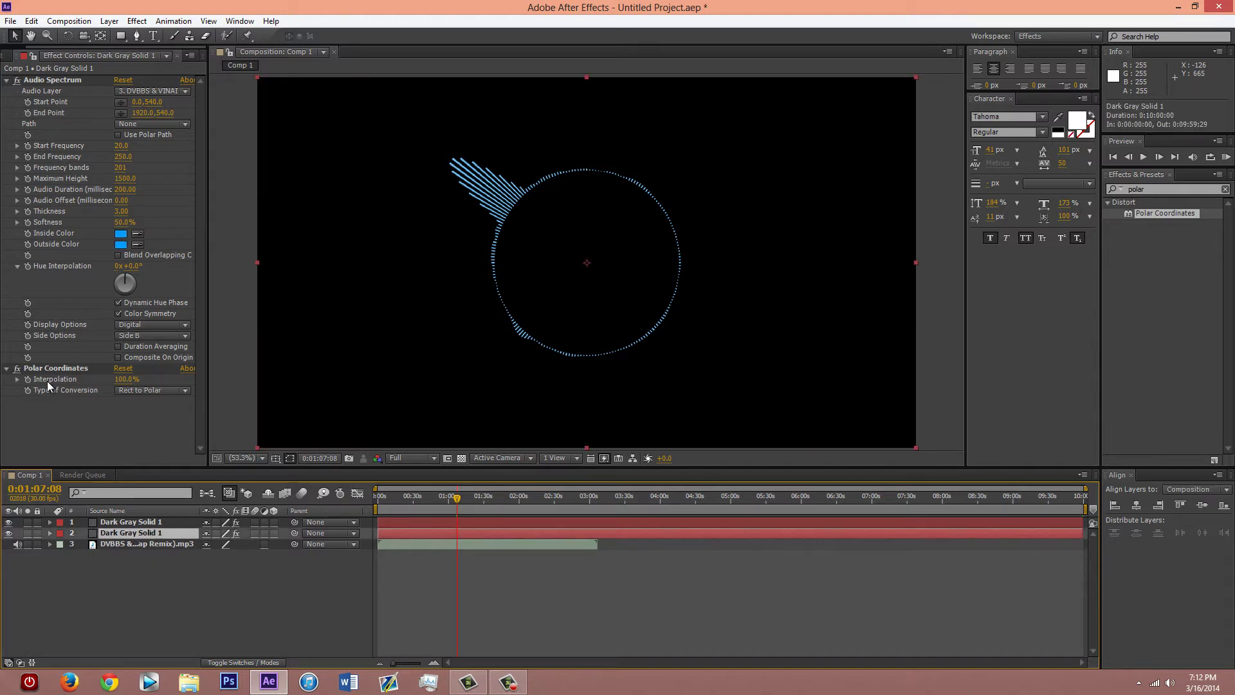
left_click(7, 368)
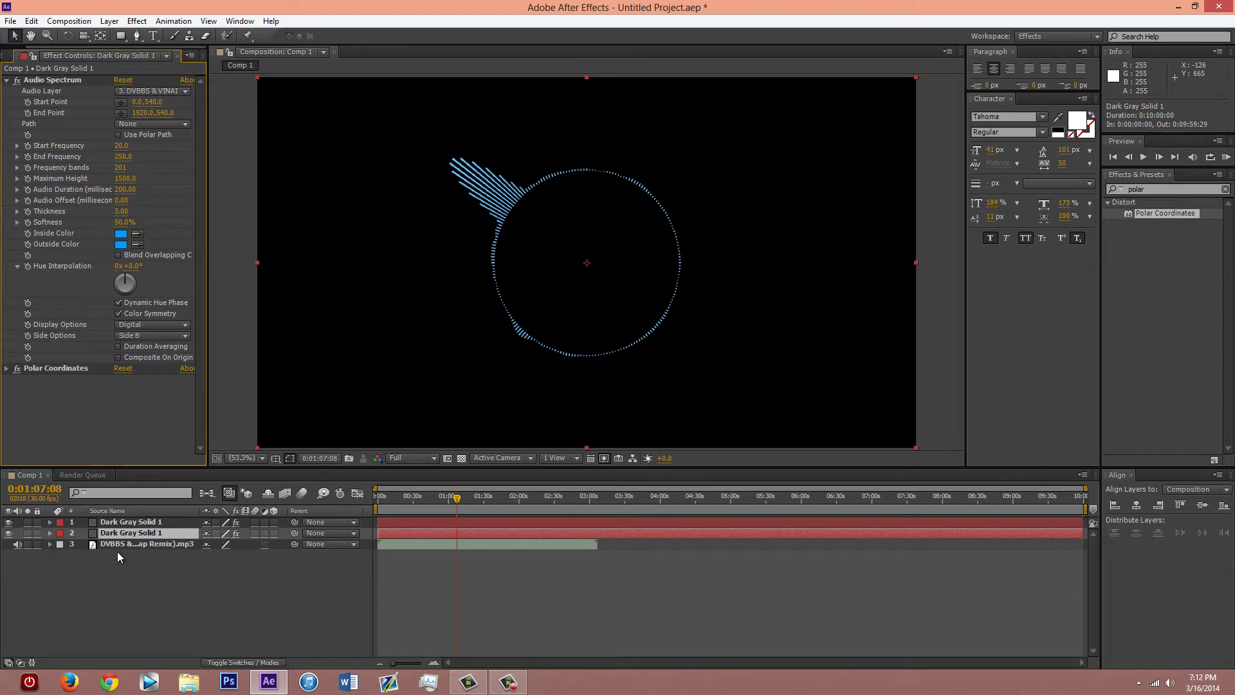
left_click(403, 570)
- Add a new adjustment layer and rename it Color
left_click(110, 21)
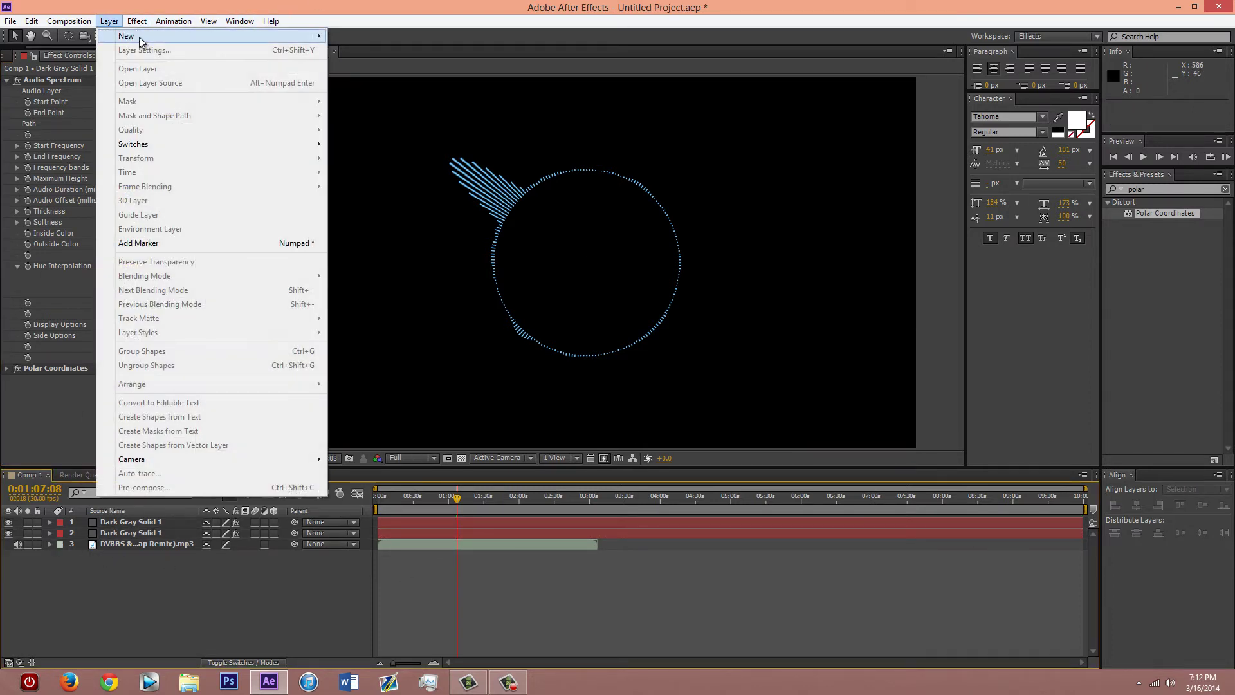
mouse_move(139, 37)
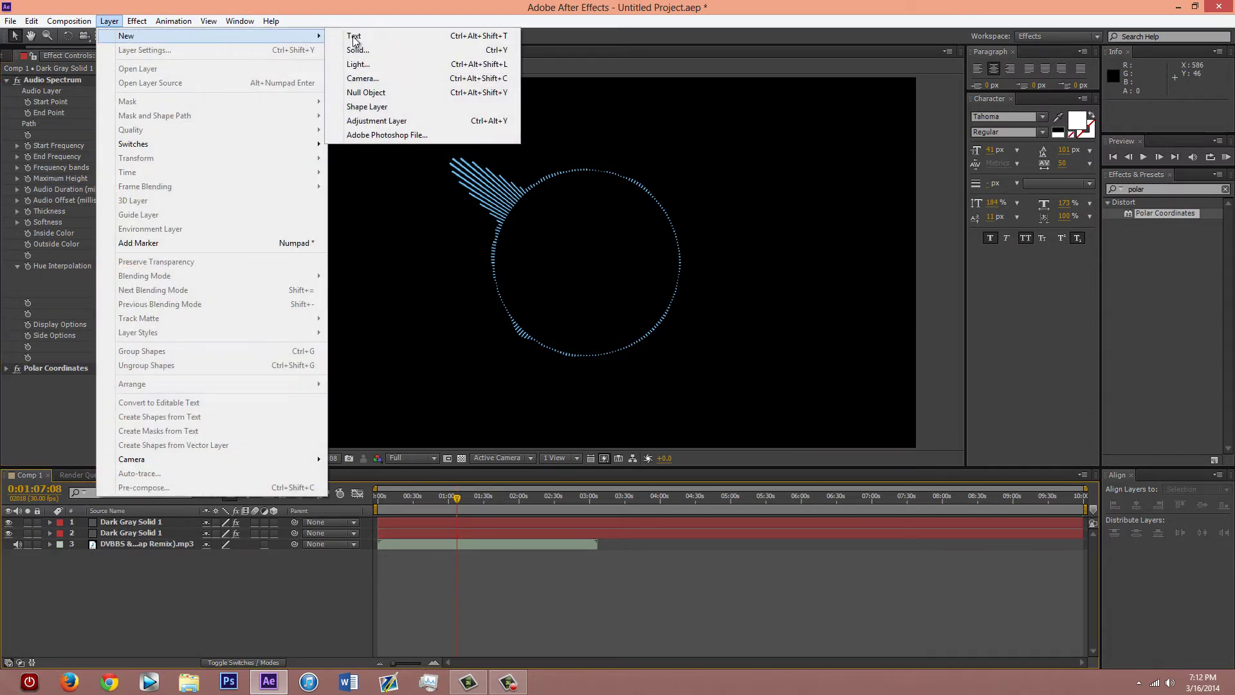
left_click(368, 122)
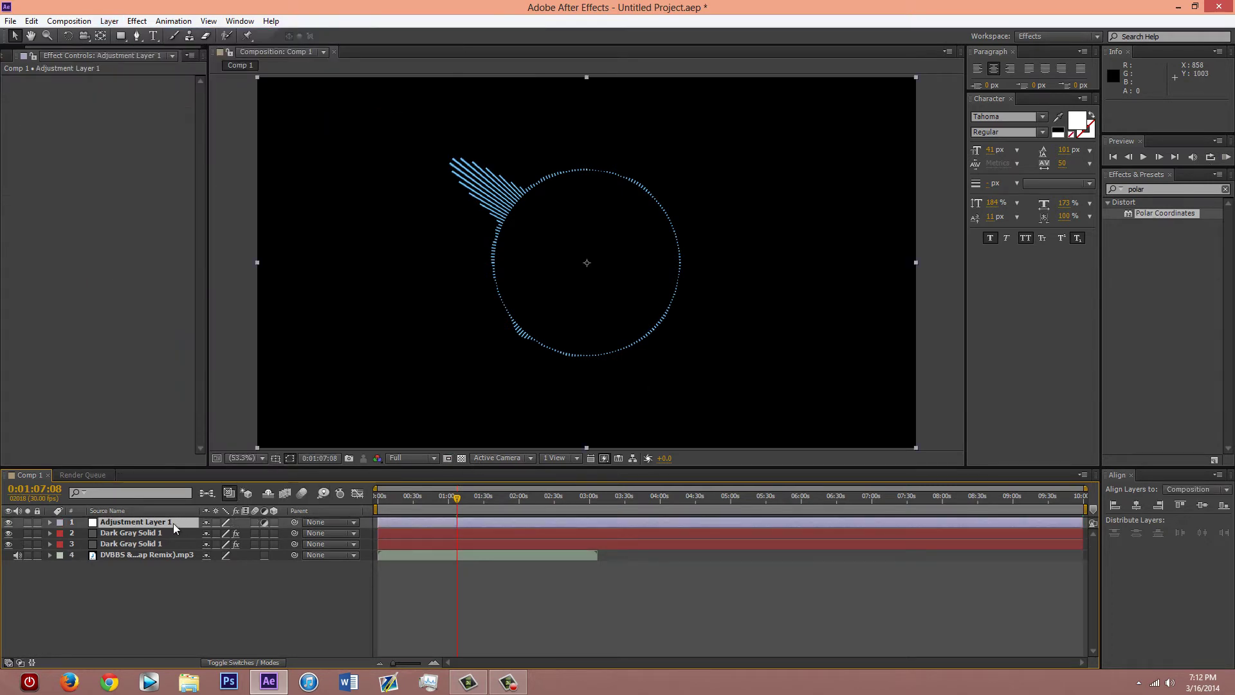
right_click(174, 527)
left_click(174, 517)
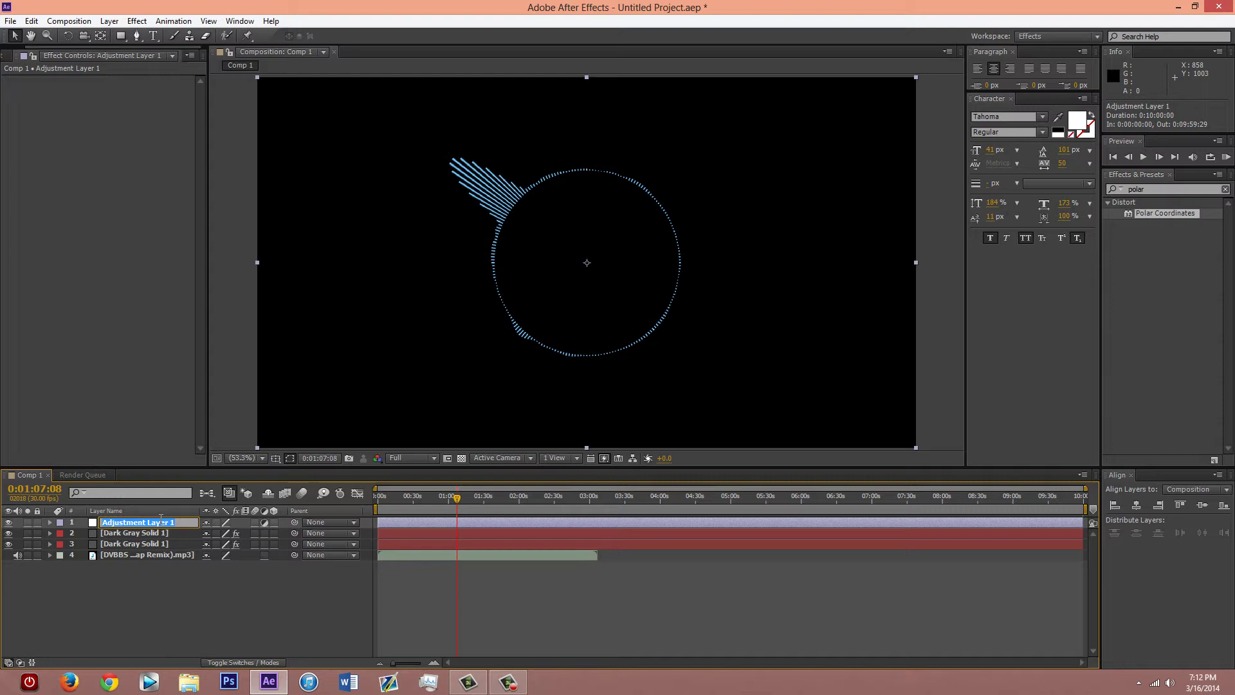
type("Color")
left_click(203, 597)
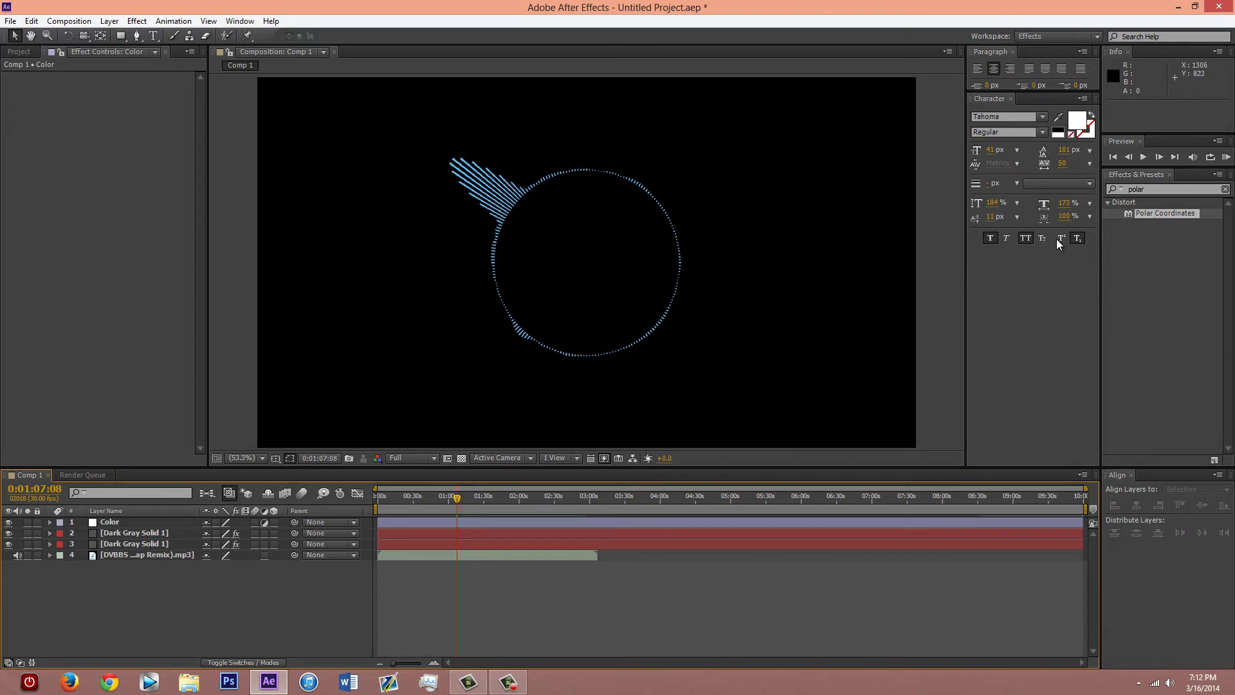
- Search 'color control' and apply the Color Control effect to the Color layer
left_click(1134, 189)
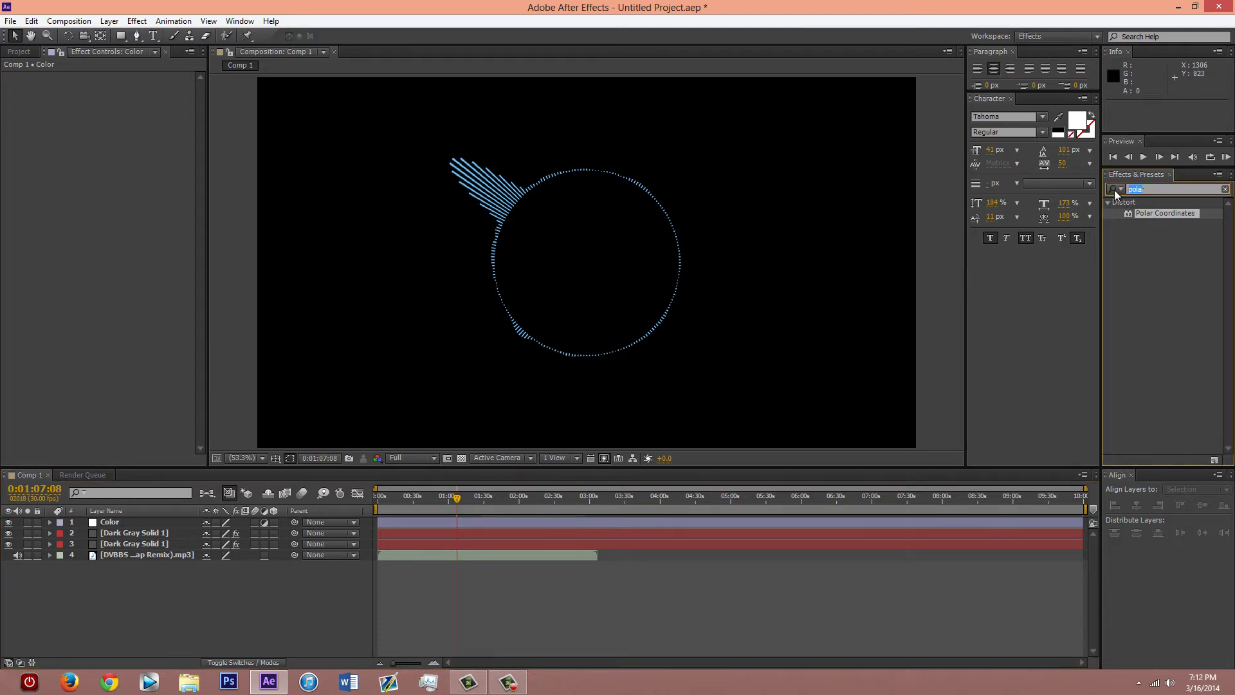
type("color")
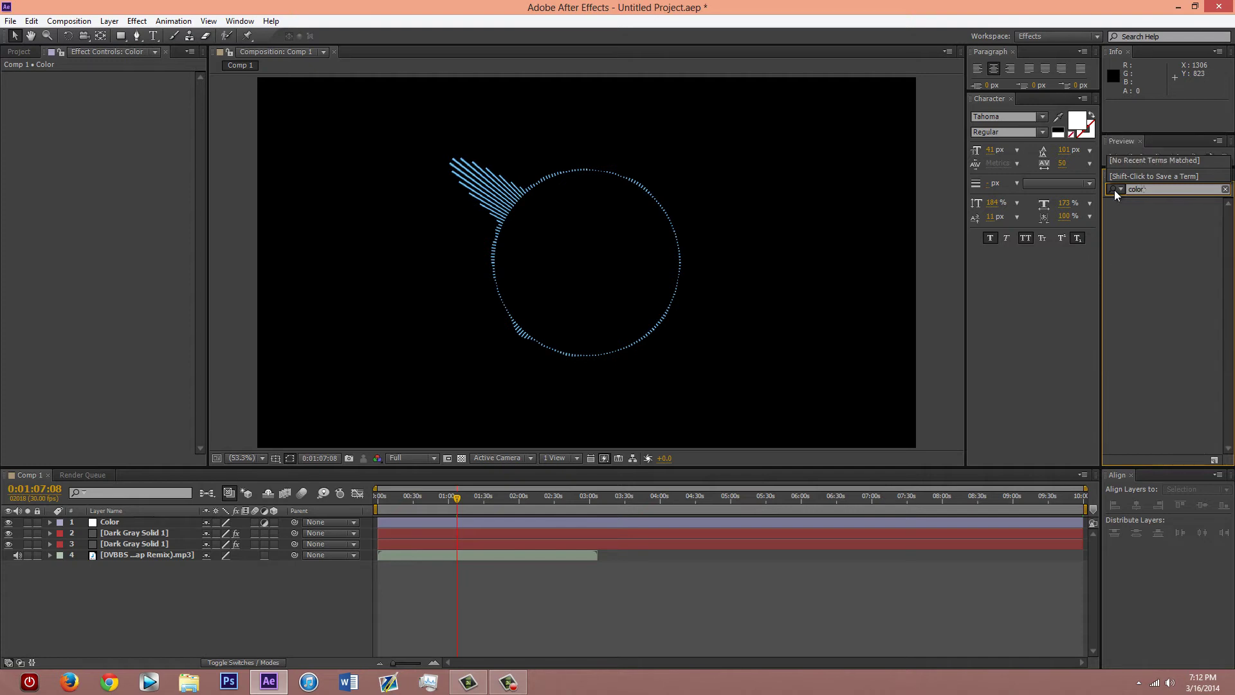
key("BackSpace")
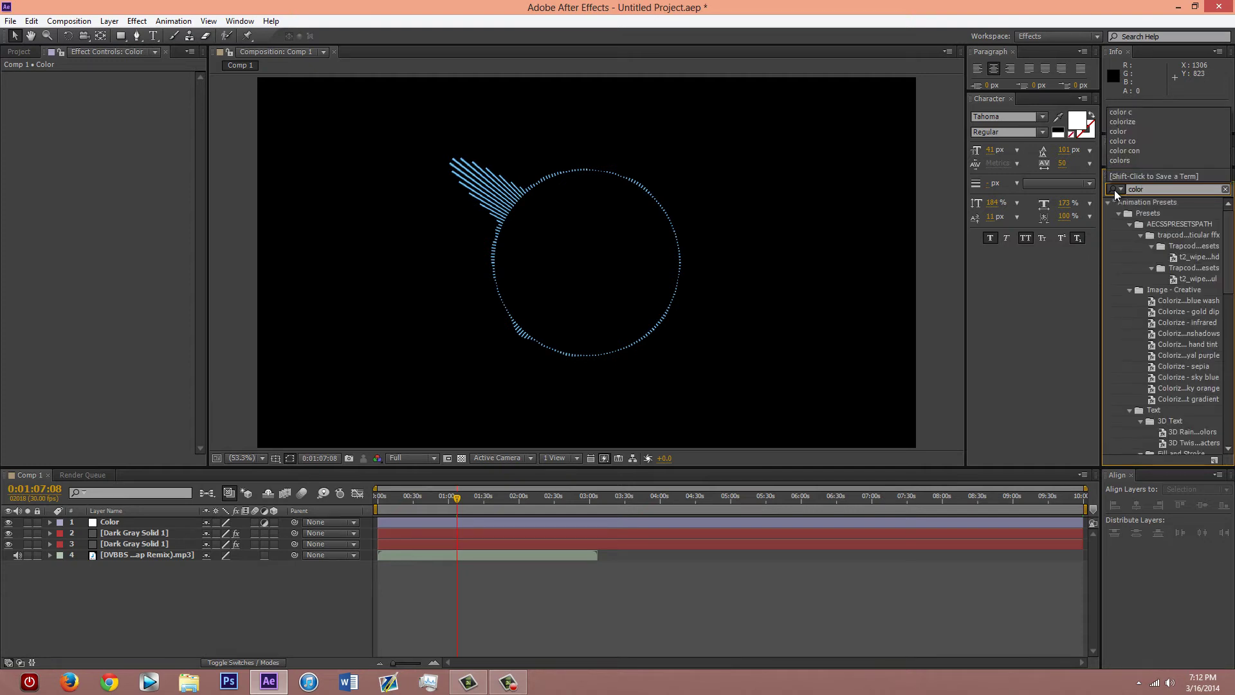
type("control")
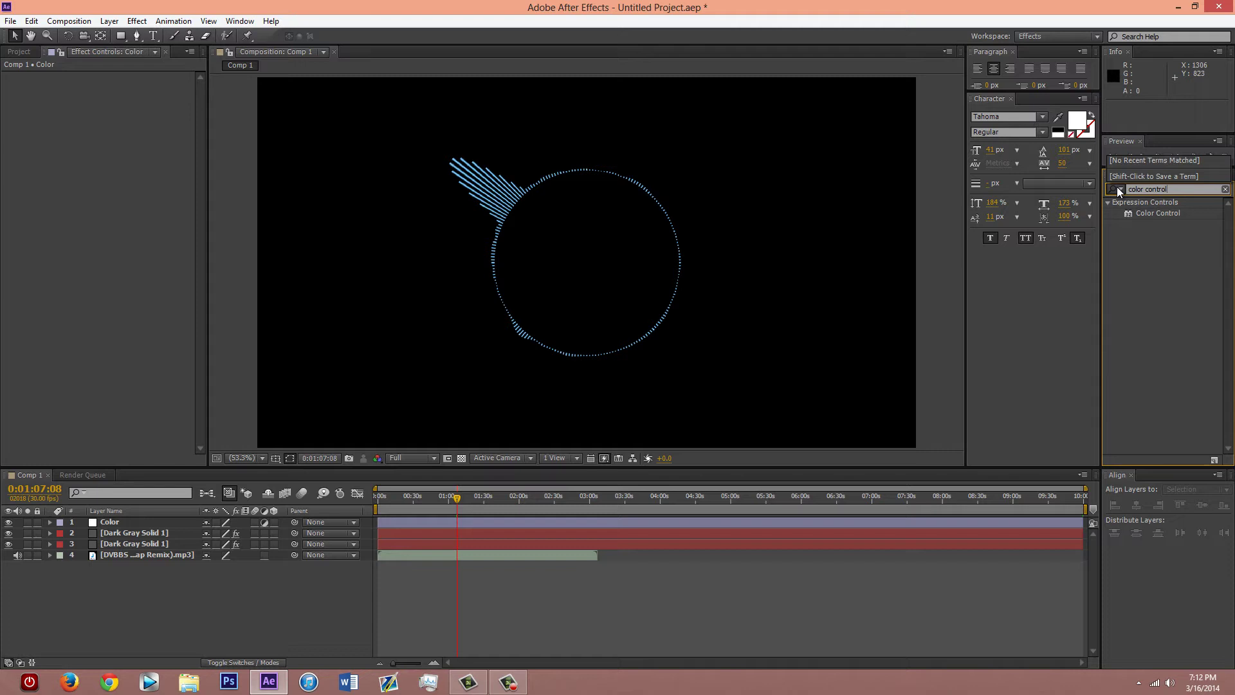
left_click(1179, 214)
left_click_drag(1148, 219, 167, 521)
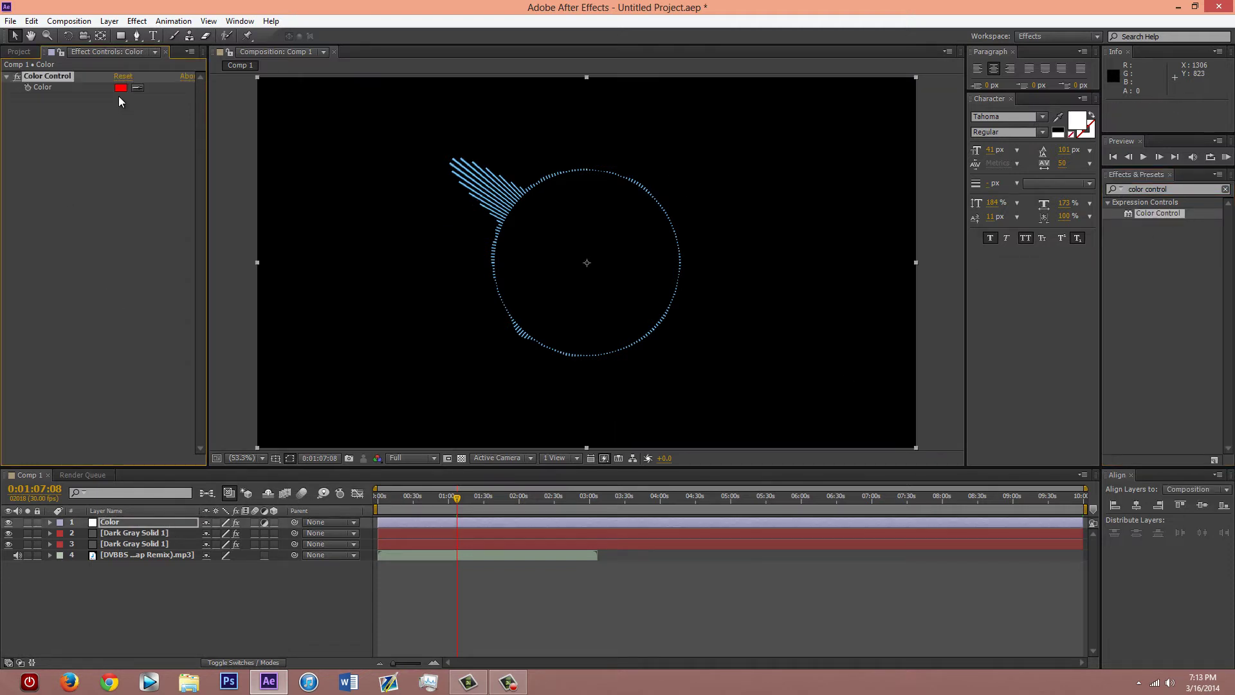
- Reveal the Color Control's Color property and layer 3's Audio Spectrum properties
left_click(49, 522)
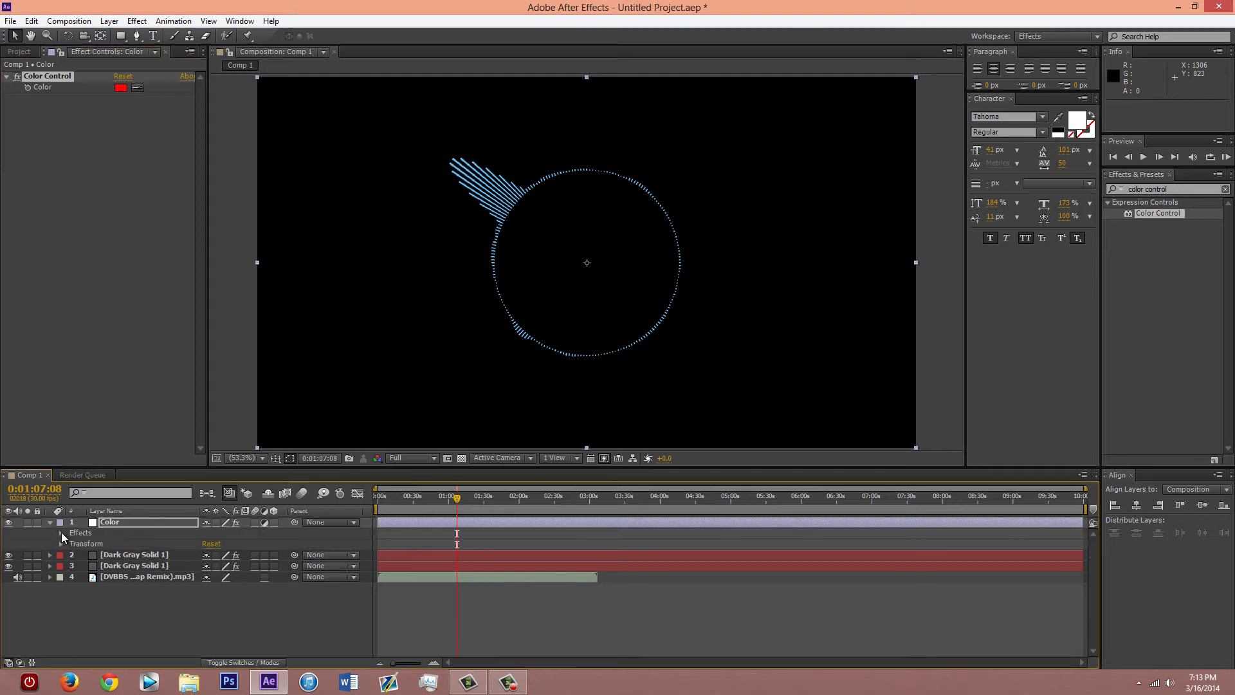
left_click(61, 533)
left_click(72, 544)
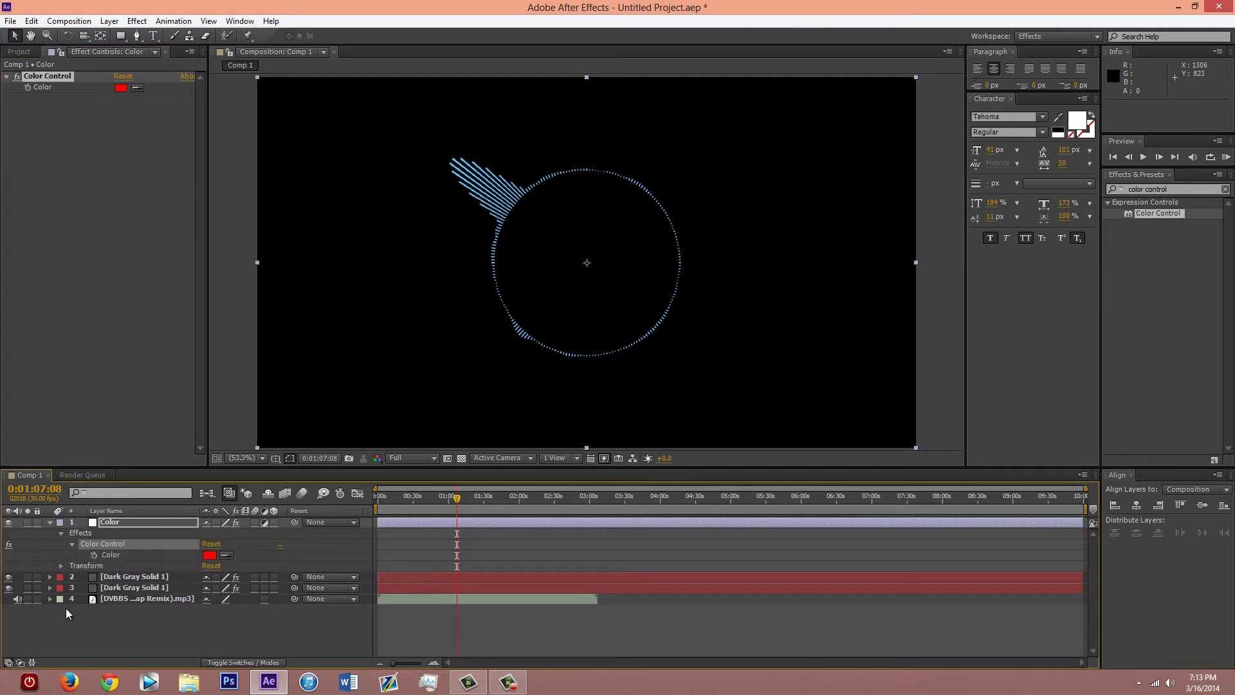
left_click(50, 587)
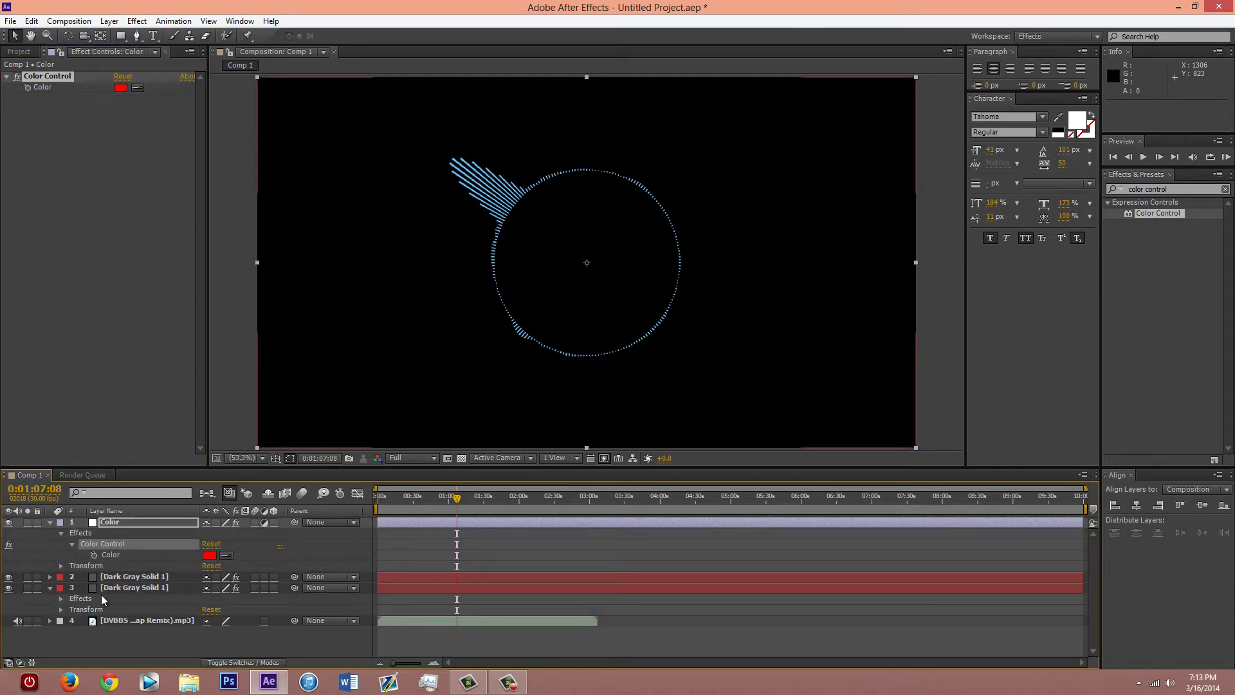
left_click(153, 587)
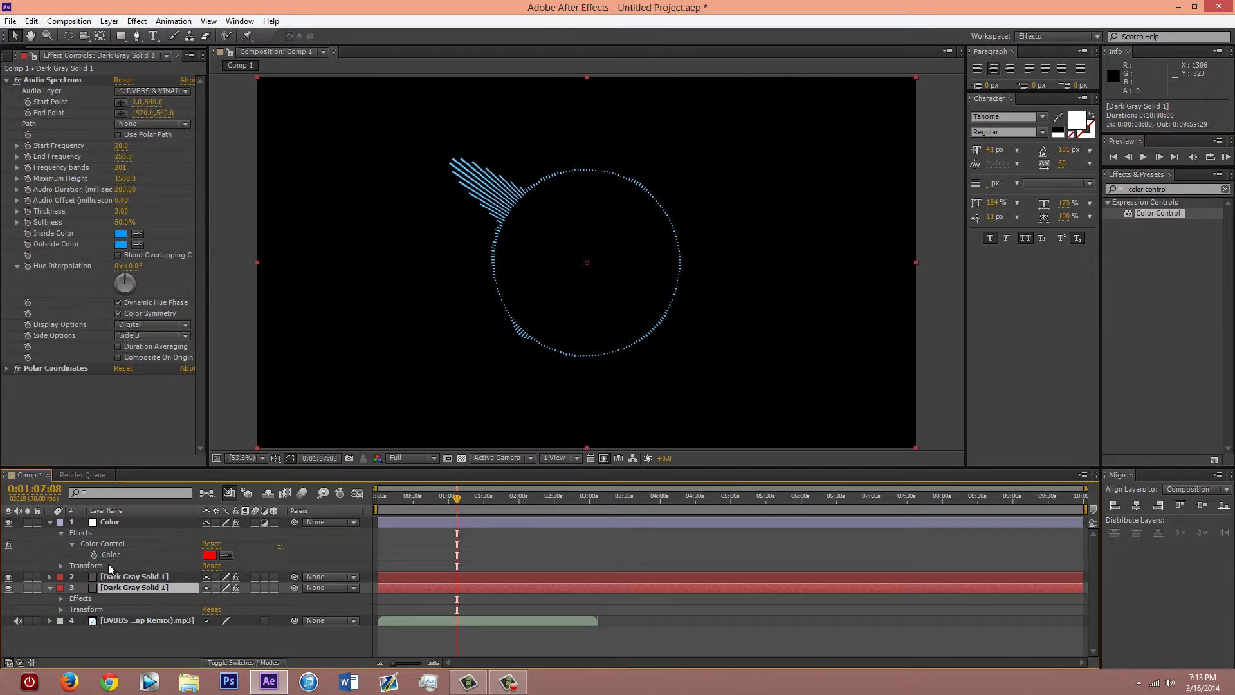
left_click(62, 599)
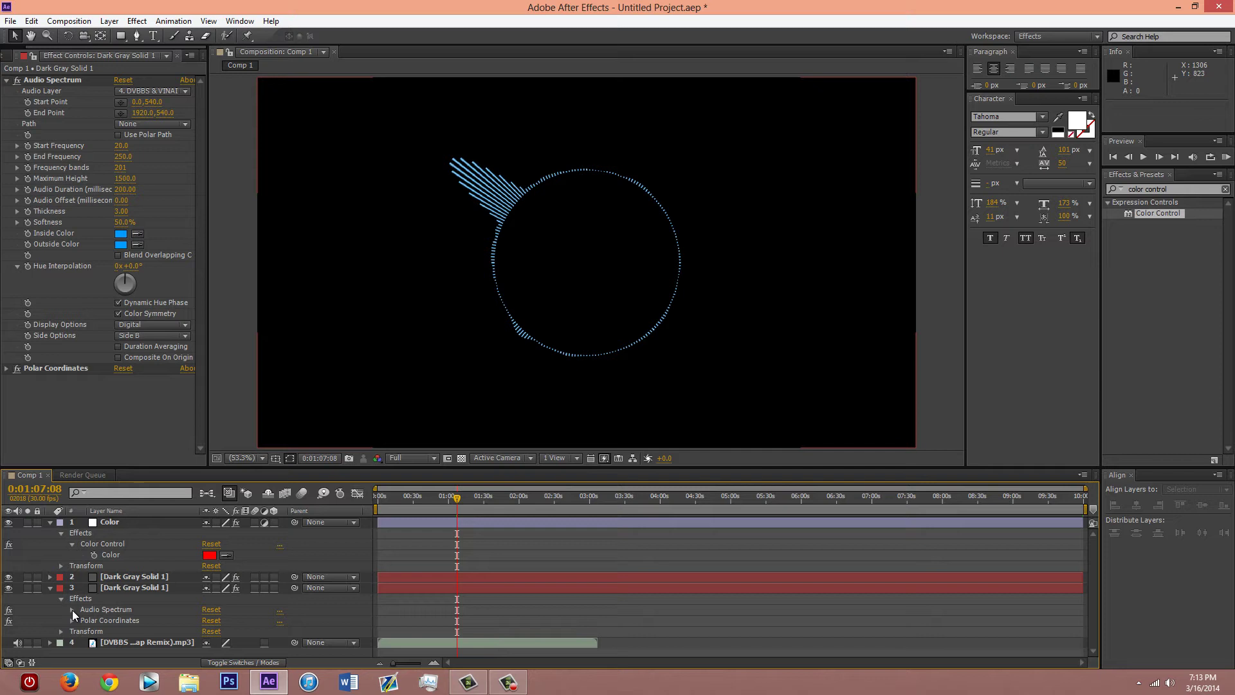
left_click(72, 609)
scroll(77, 611, "down", 6)
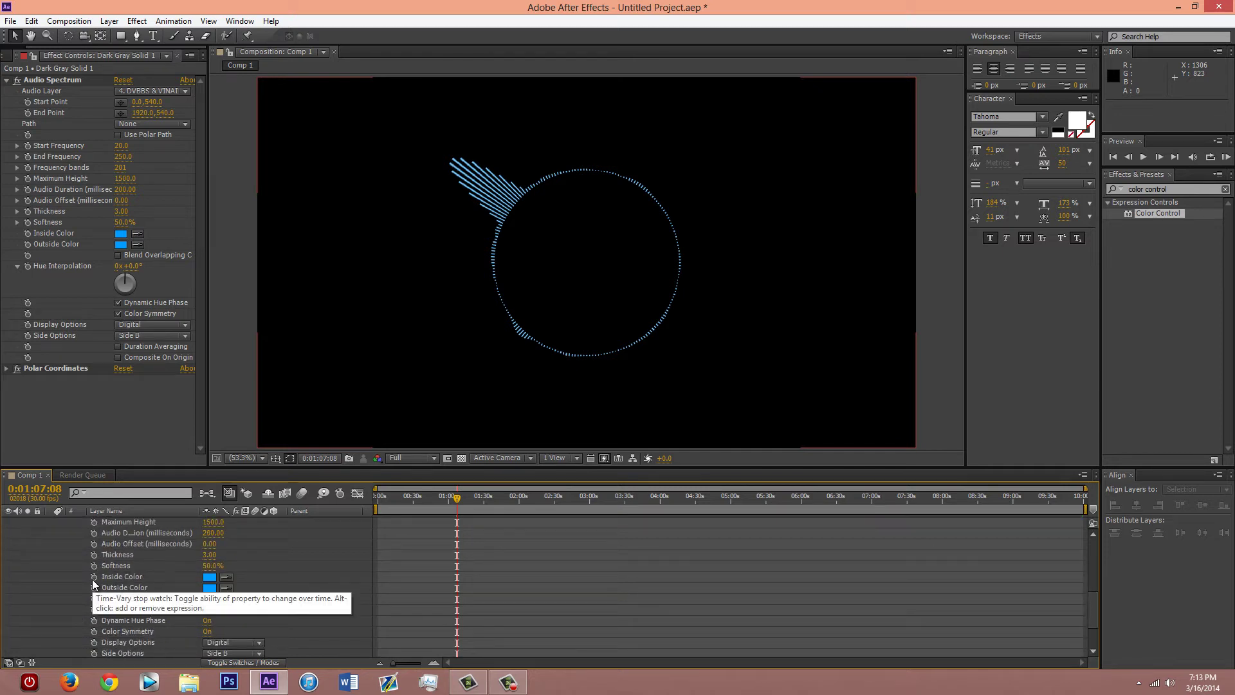
- Pick-whip the Inside Color expression to the Color Control's Color
left_click(93, 578, "alt")
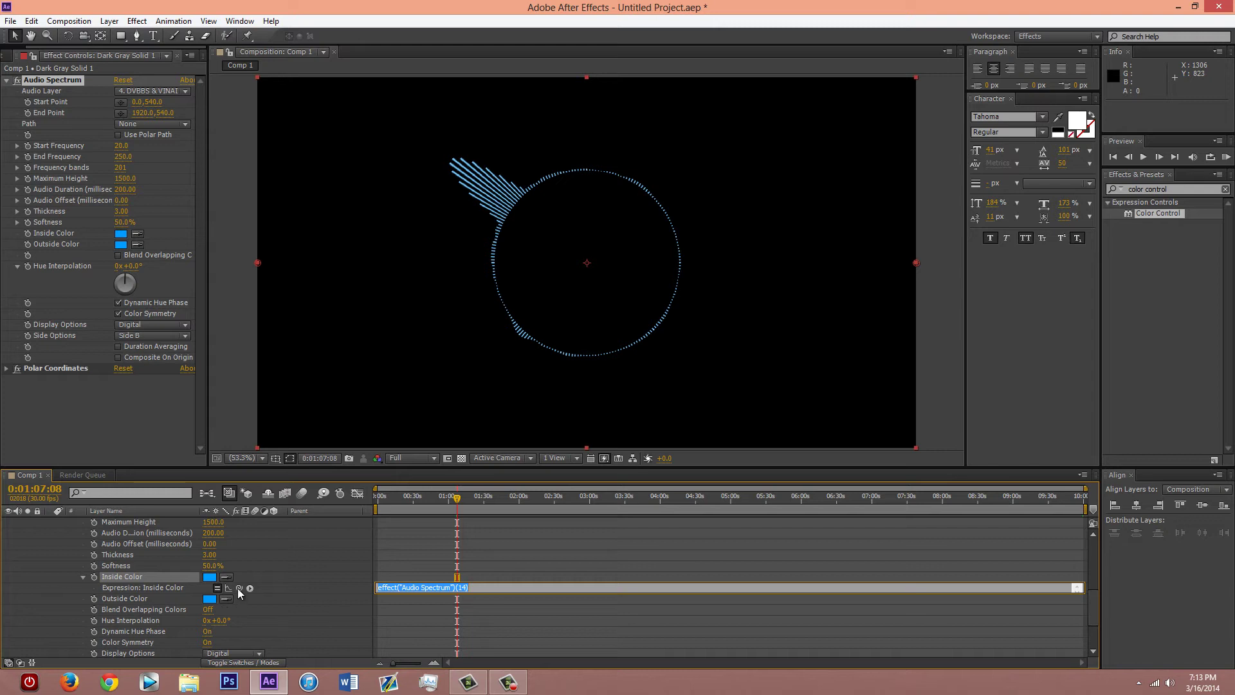
left_click_drag(237, 587, 118, 551)
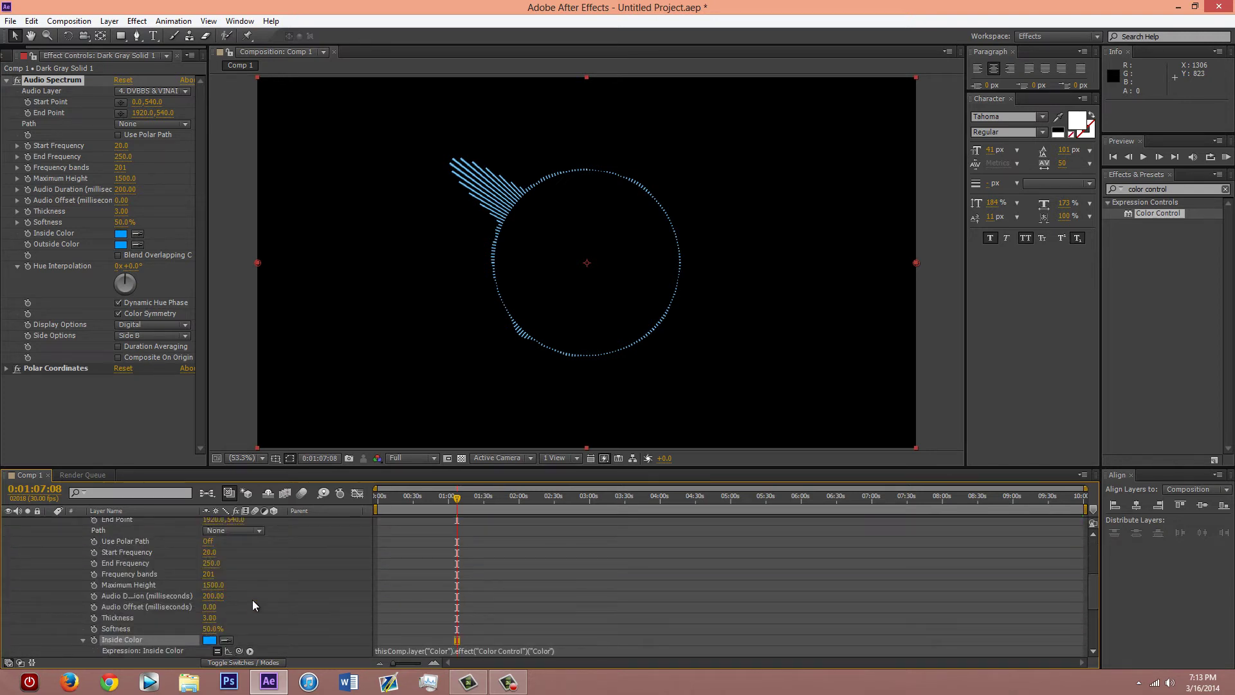
left_click(272, 600)
scroll(344, 589, "down", 2)
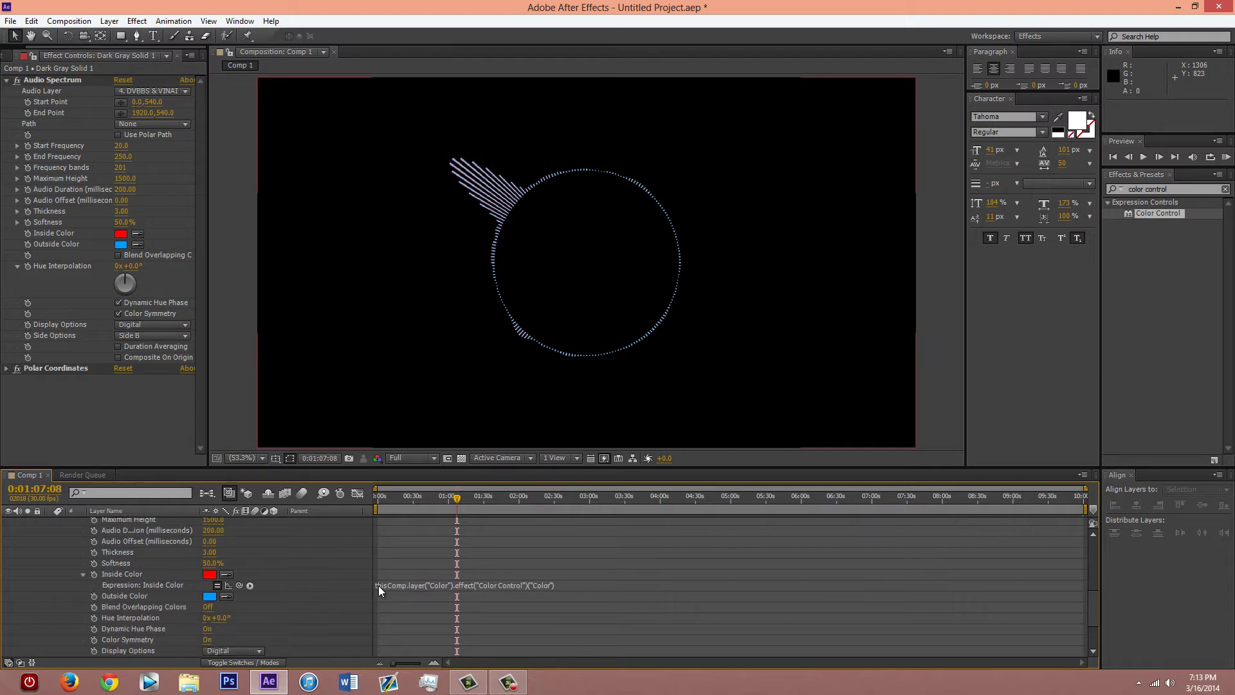
left_click(383, 584)
key("ctrl+c")
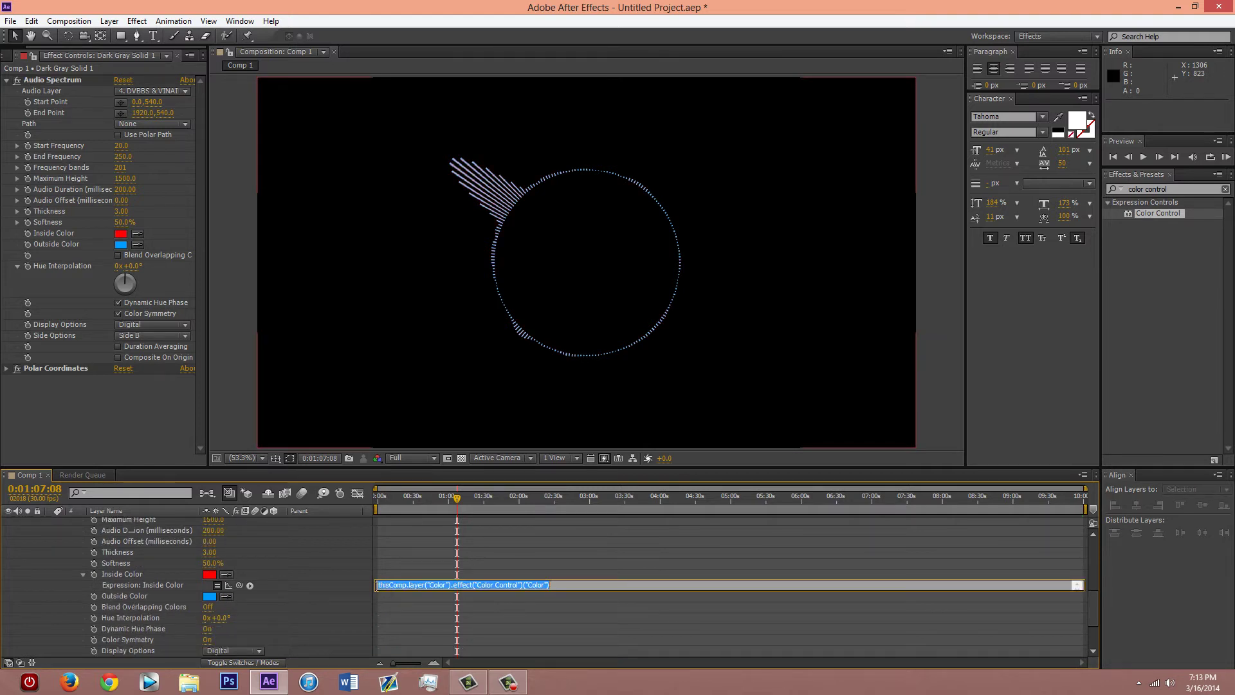
left_click(307, 585)
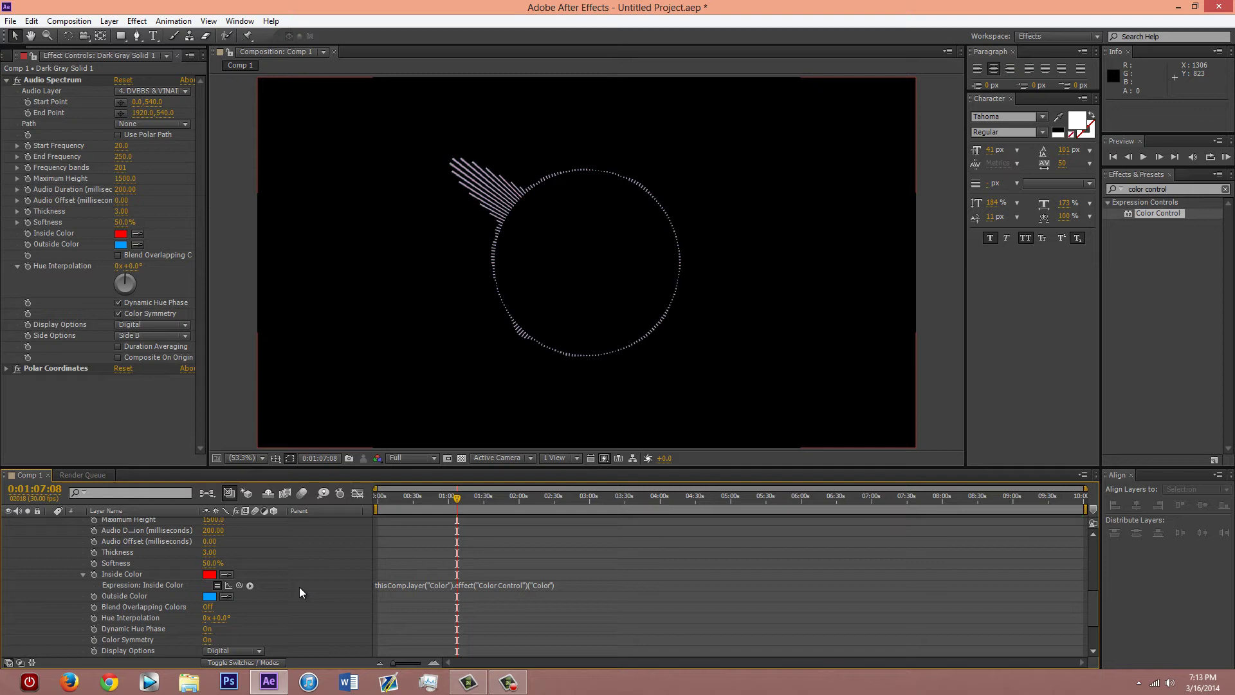
- Paste the same Color Control link into the Outside Color expression
left_click(91, 598, "alt")
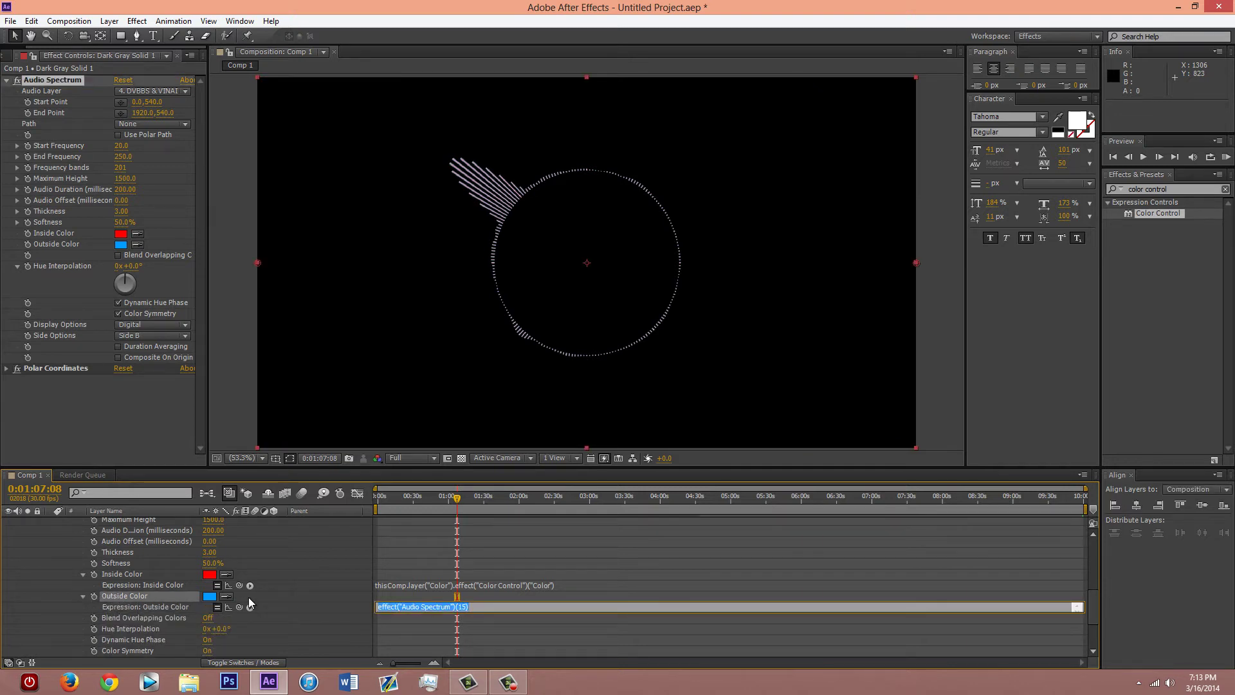
key("ctrl+v")
left_click(343, 599)
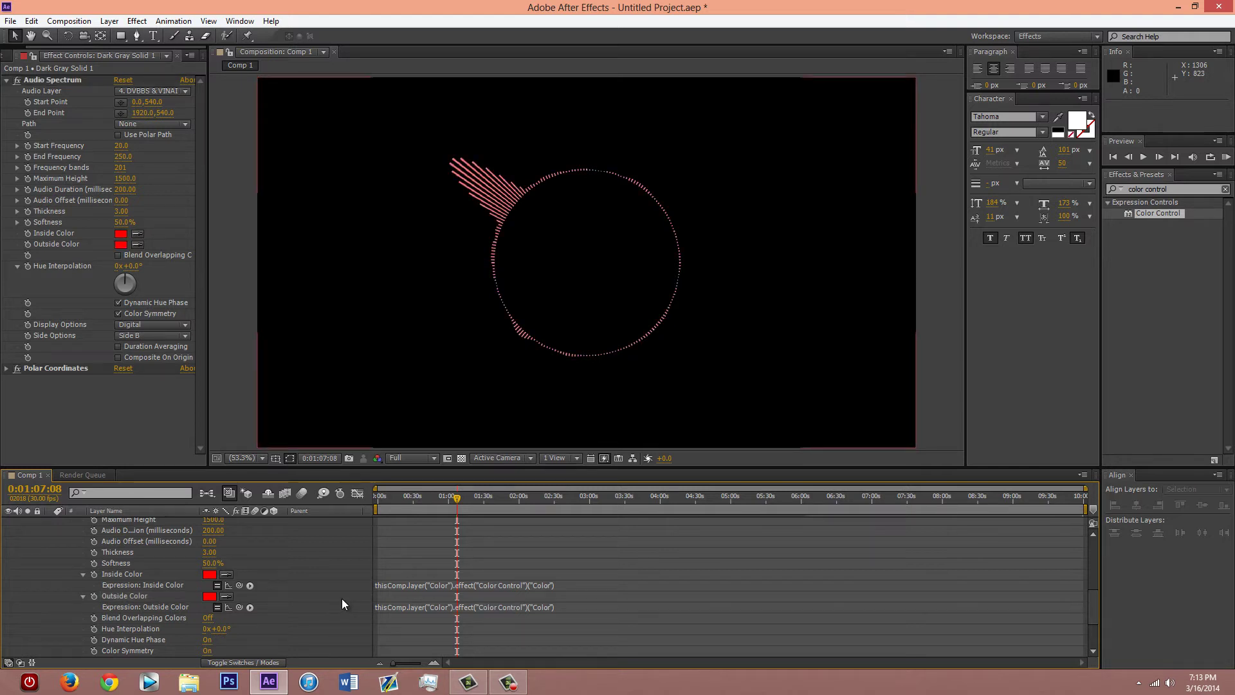
scroll(341, 598, "up", 6)
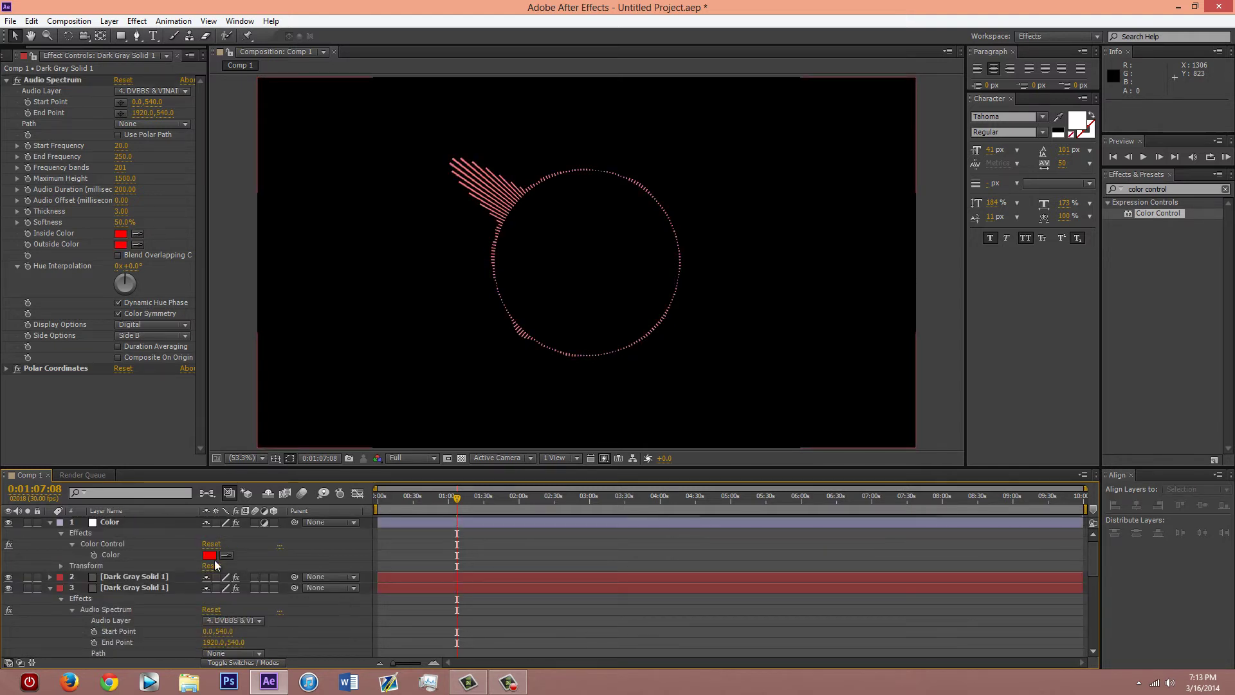
left_click(75, 583)
left_click(49, 588)
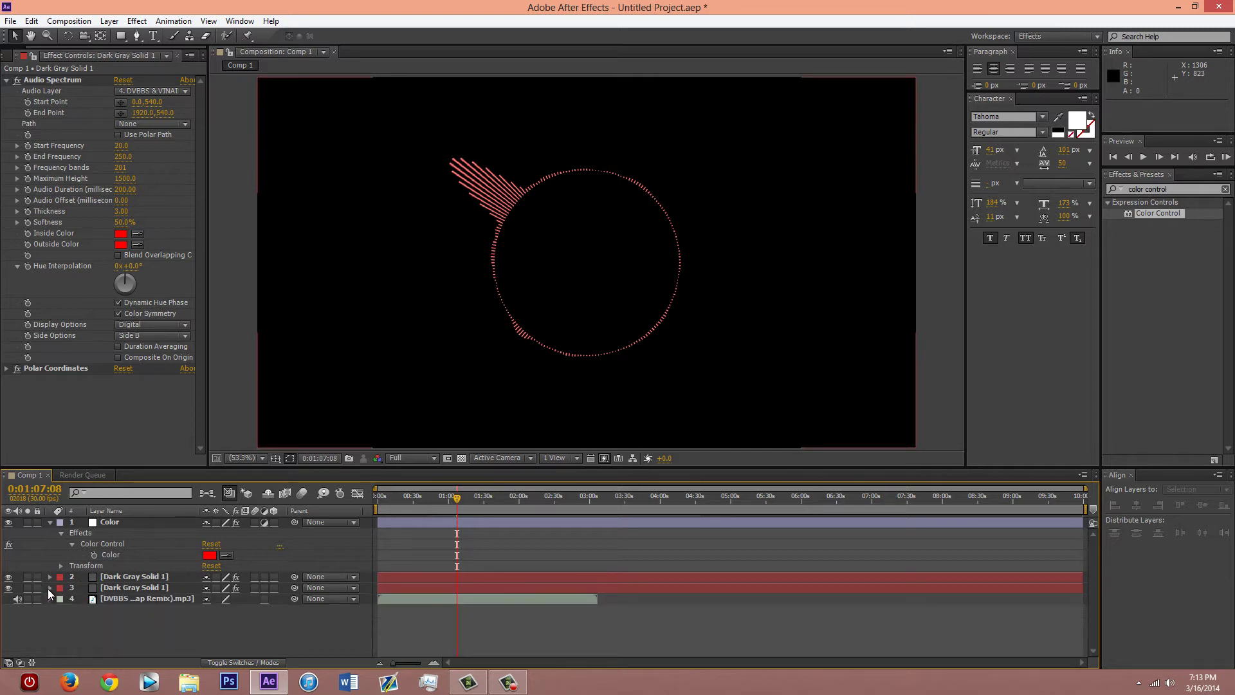
- Change the Color Control colour from red to sky blue
left_click(210, 555)
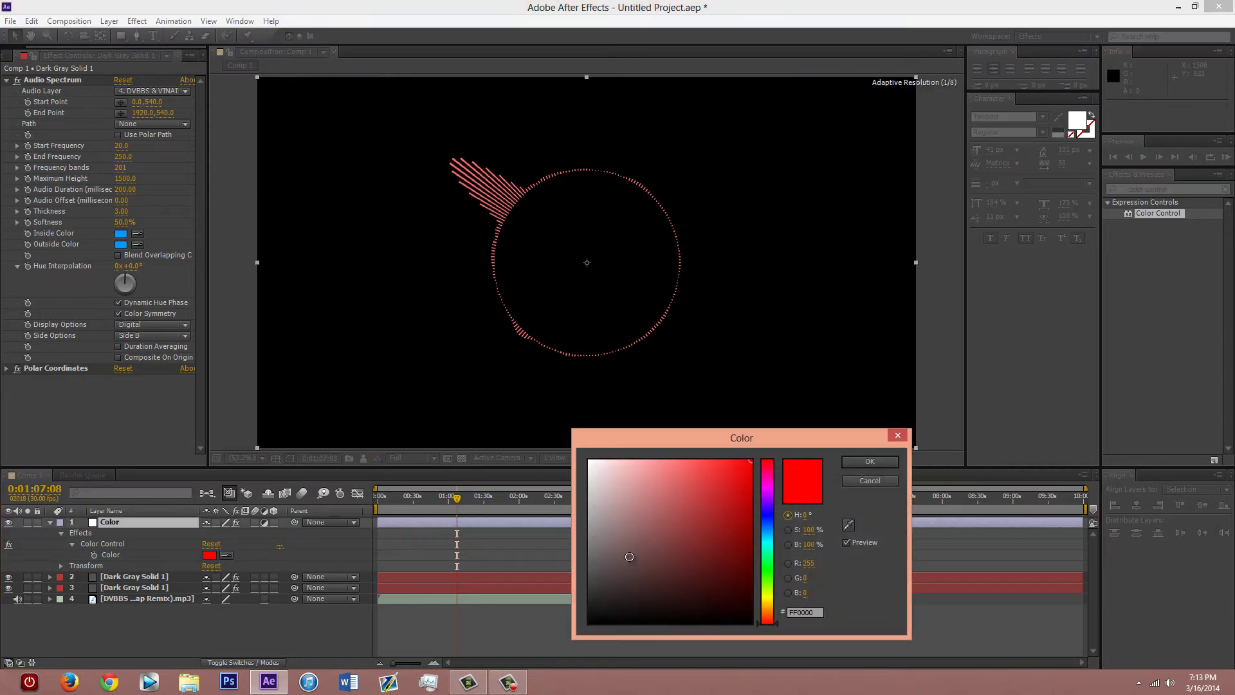
mouse_move(767, 557)
left_mouse_down()
mouse_move(770, 528)
mouse_move(768, 538)
left_mouse_up()
left_click(861, 463)
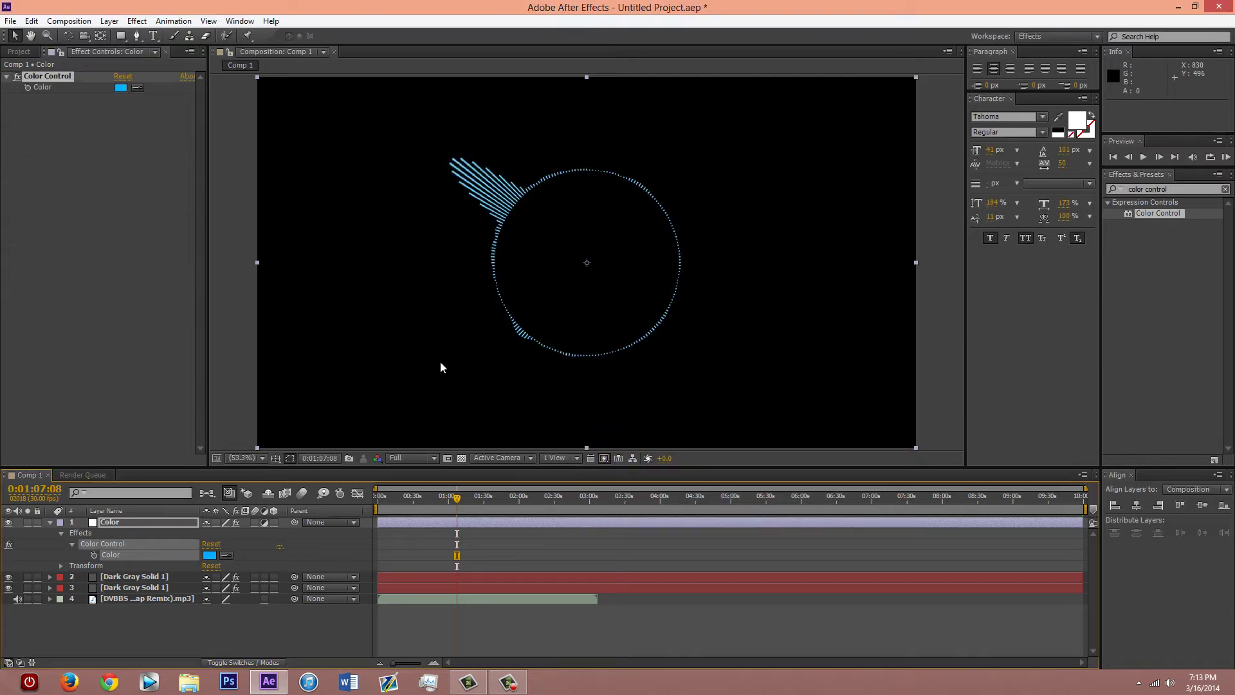
left_click(147, 620)
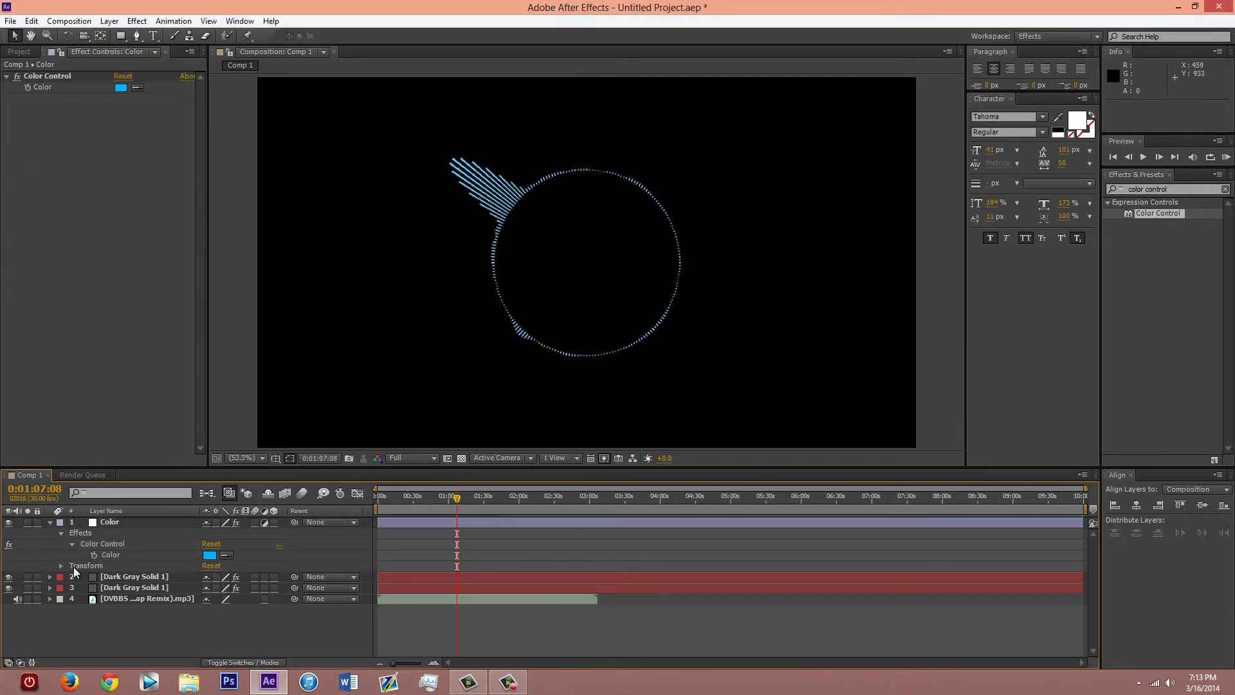
left_click(50, 522)
- Rename layer 2 to White Spectrum
left_click(163, 534)
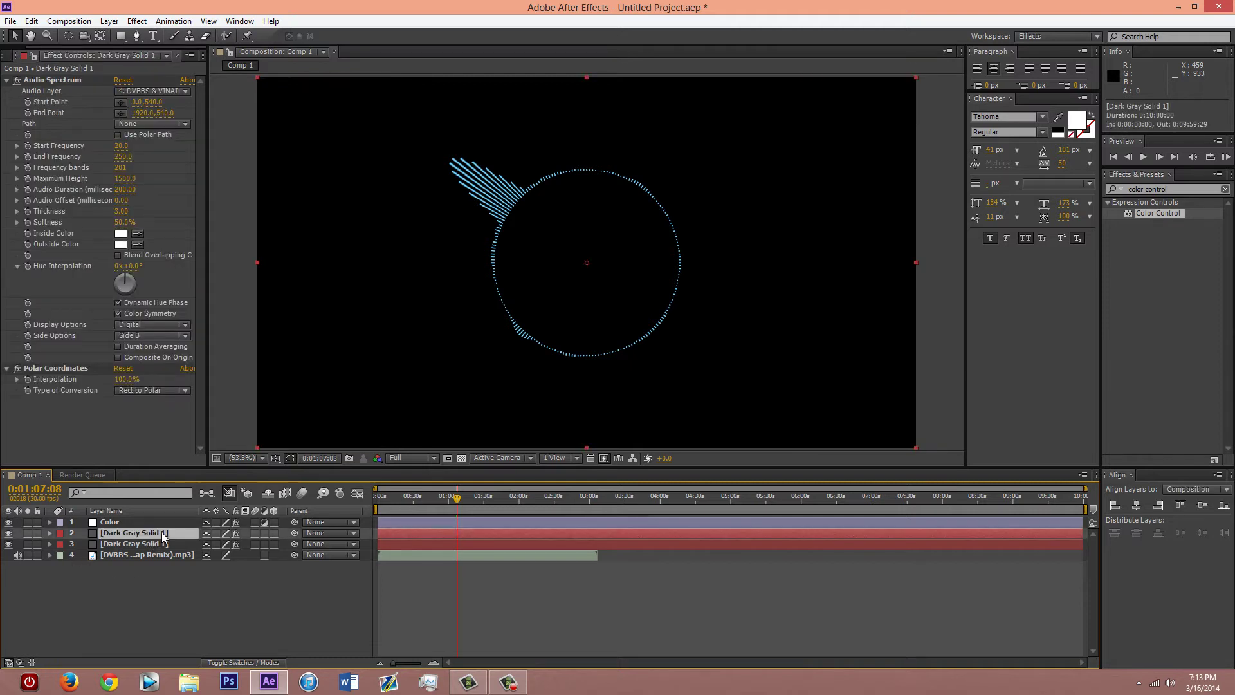
right_click(163, 534)
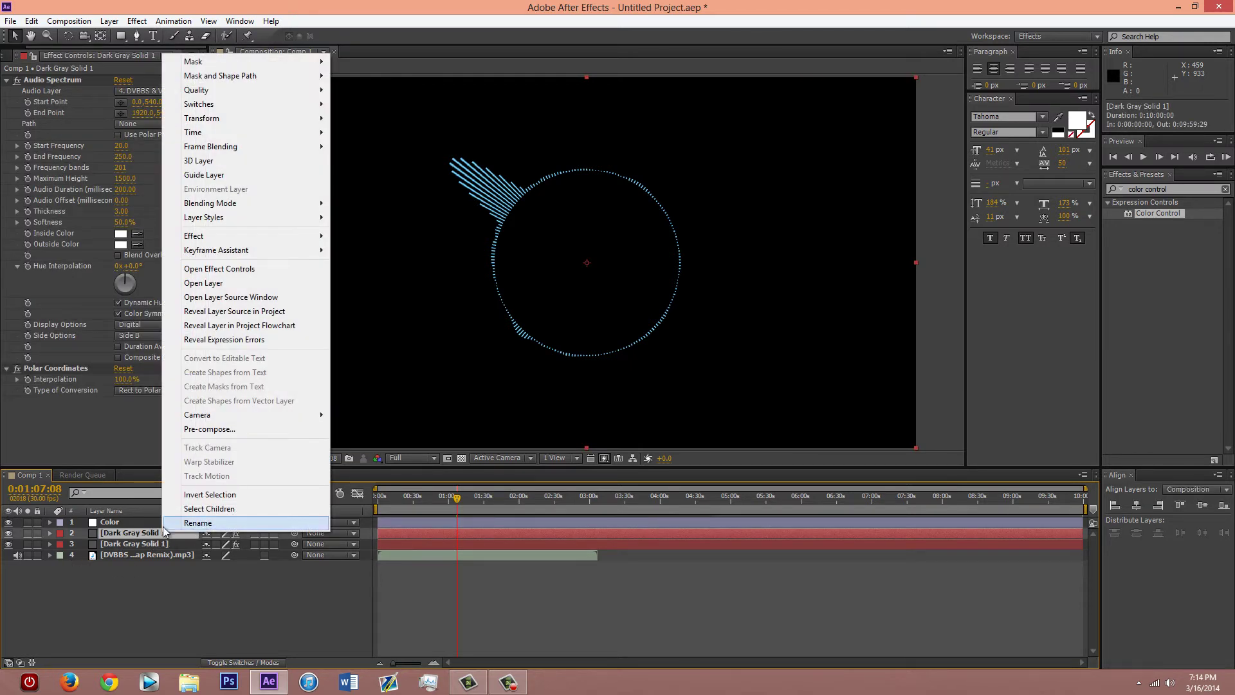
left_click(130, 538)
key("Return")
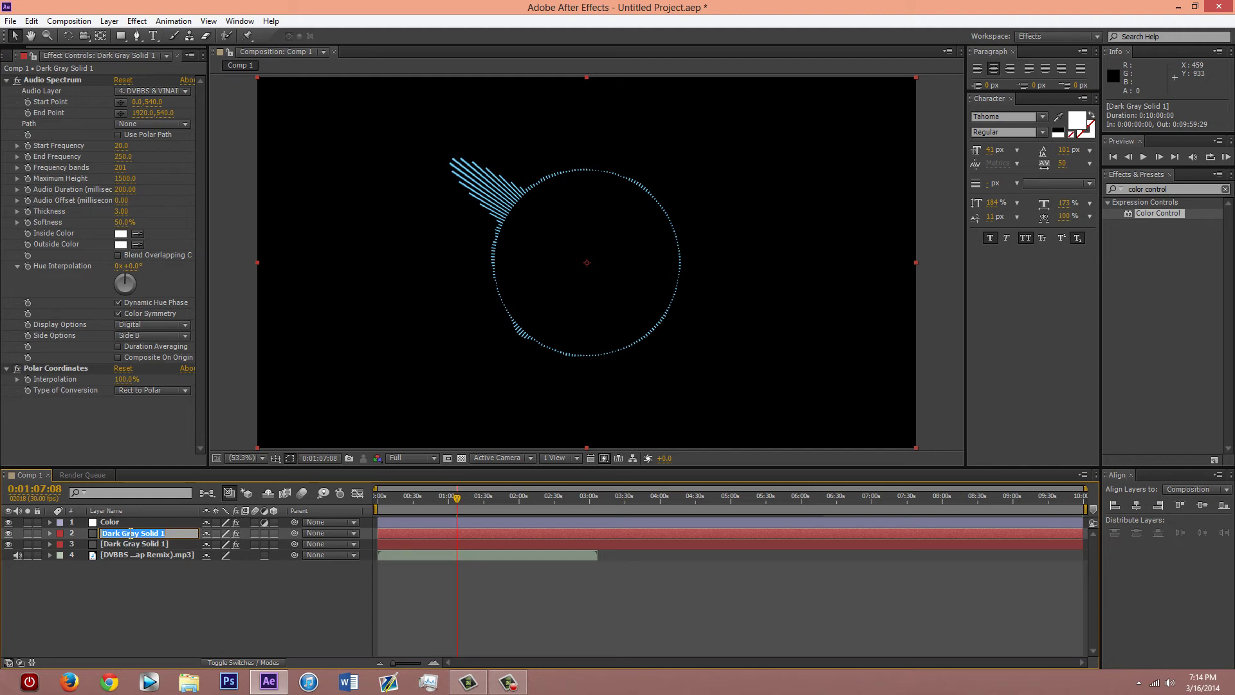
type("White Spectrum")
left_click(130, 580)
- Rename layer 3 to Color Spectrum
right_click(137, 543)
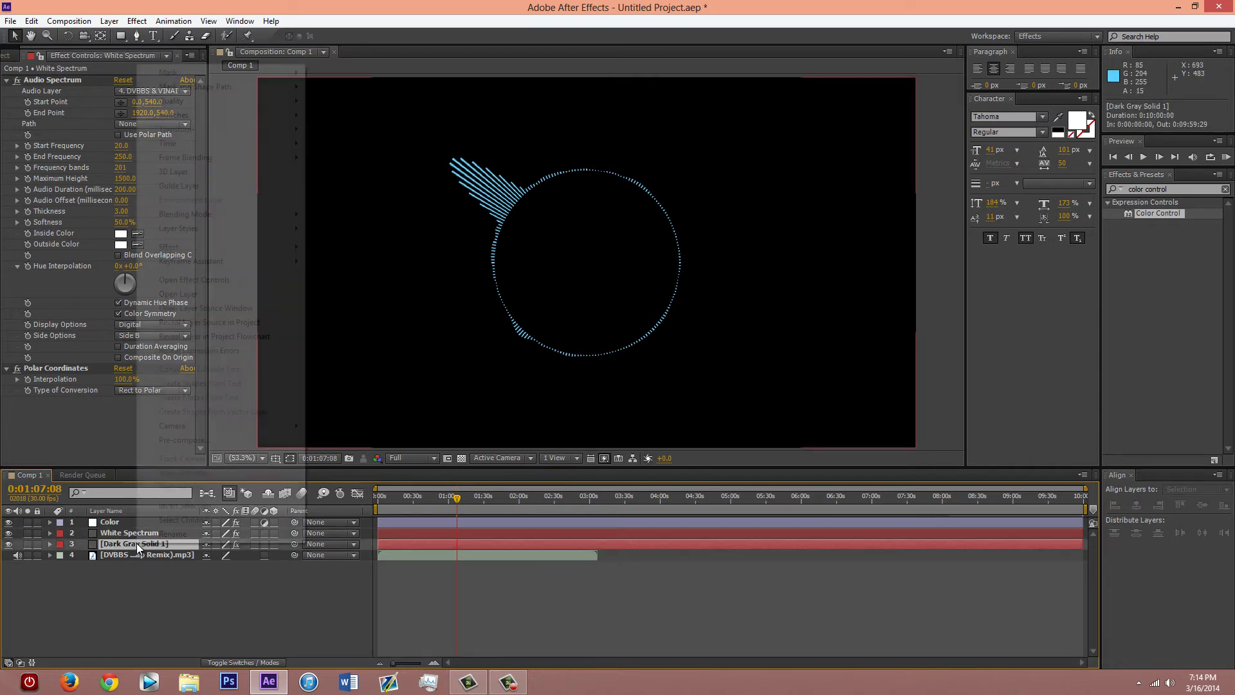
left_click(161, 537)
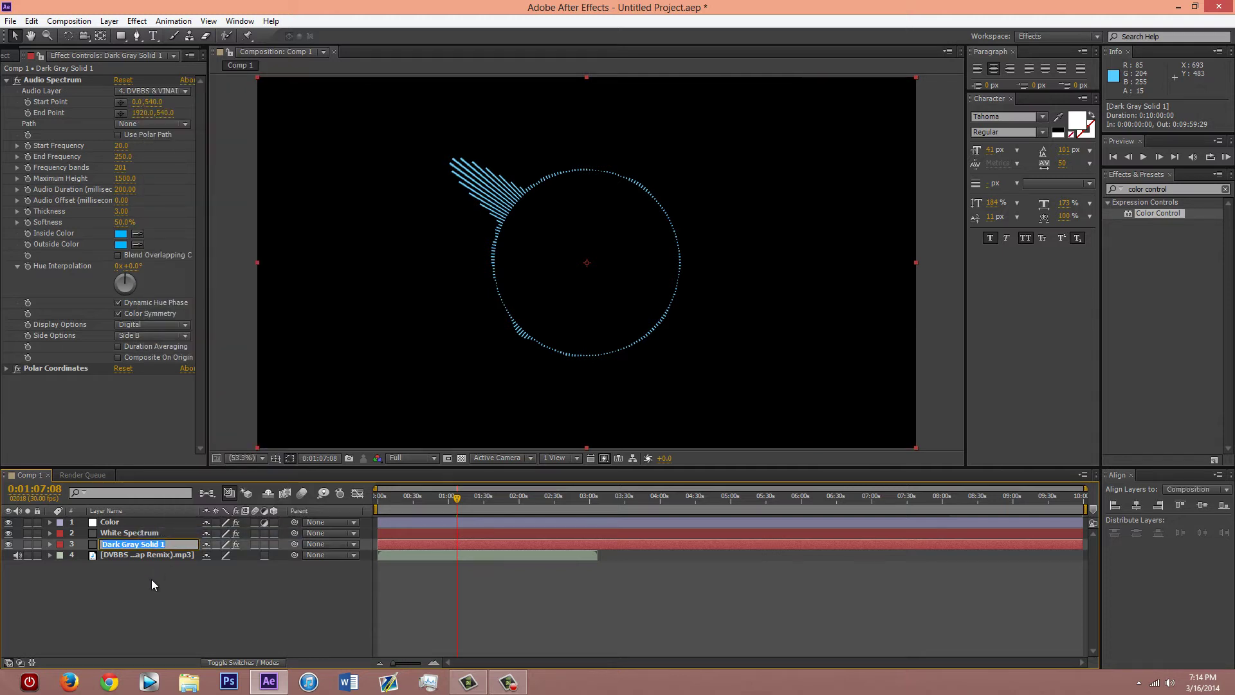
type("Blu")
key("BackSpace")
key("BackSpace")
key("BackSpace")
type("Color Spectrum")
left_click(141, 607)
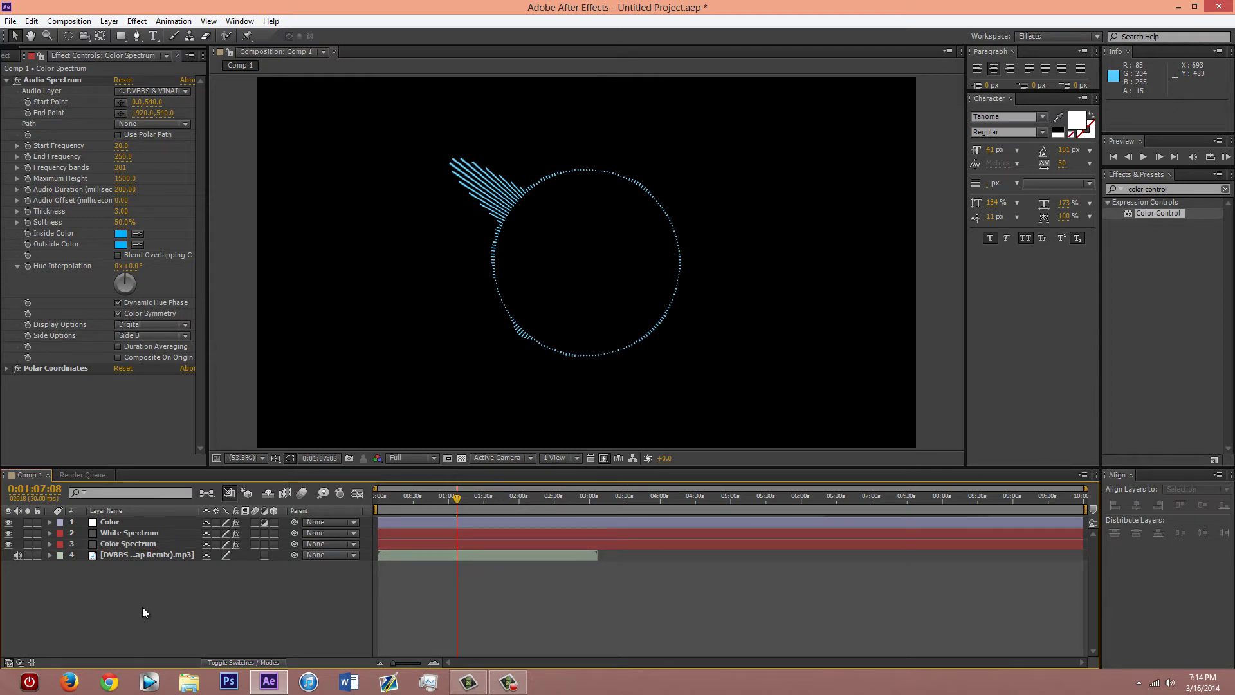
left_click(134, 541)
left_click(133, 535)
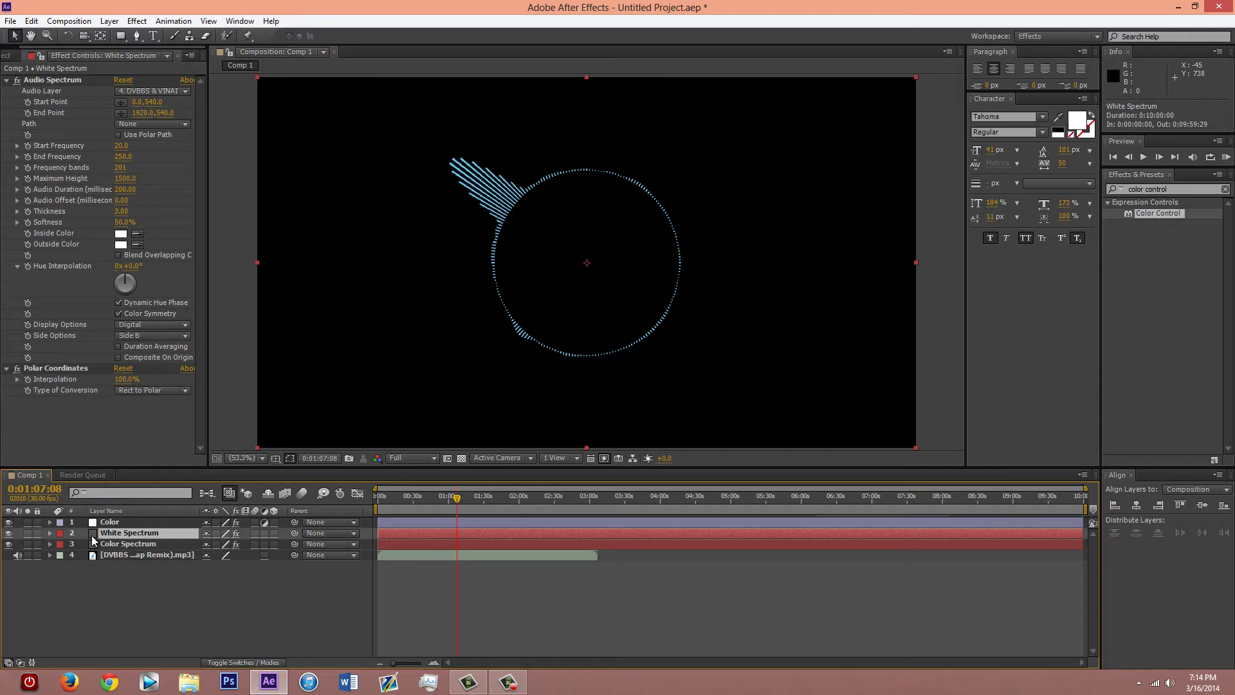
- Remove the White Spectrum layer's label colour
left_click(31, 21)
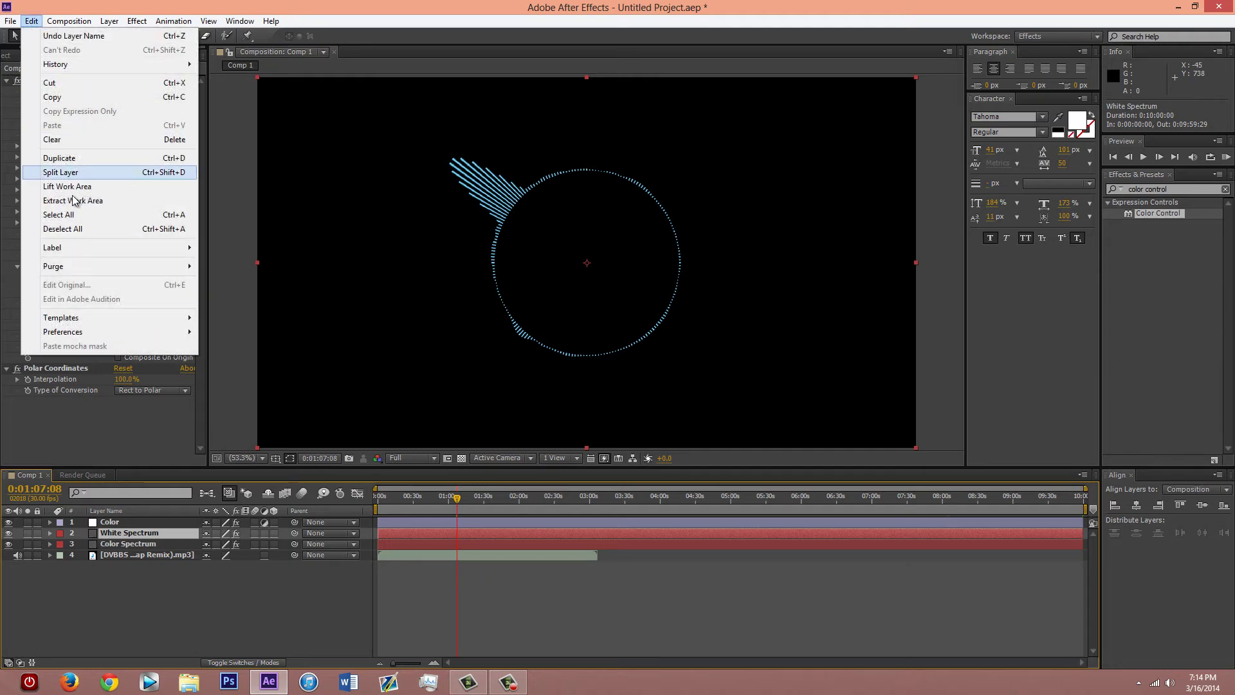
mouse_move(100, 249)
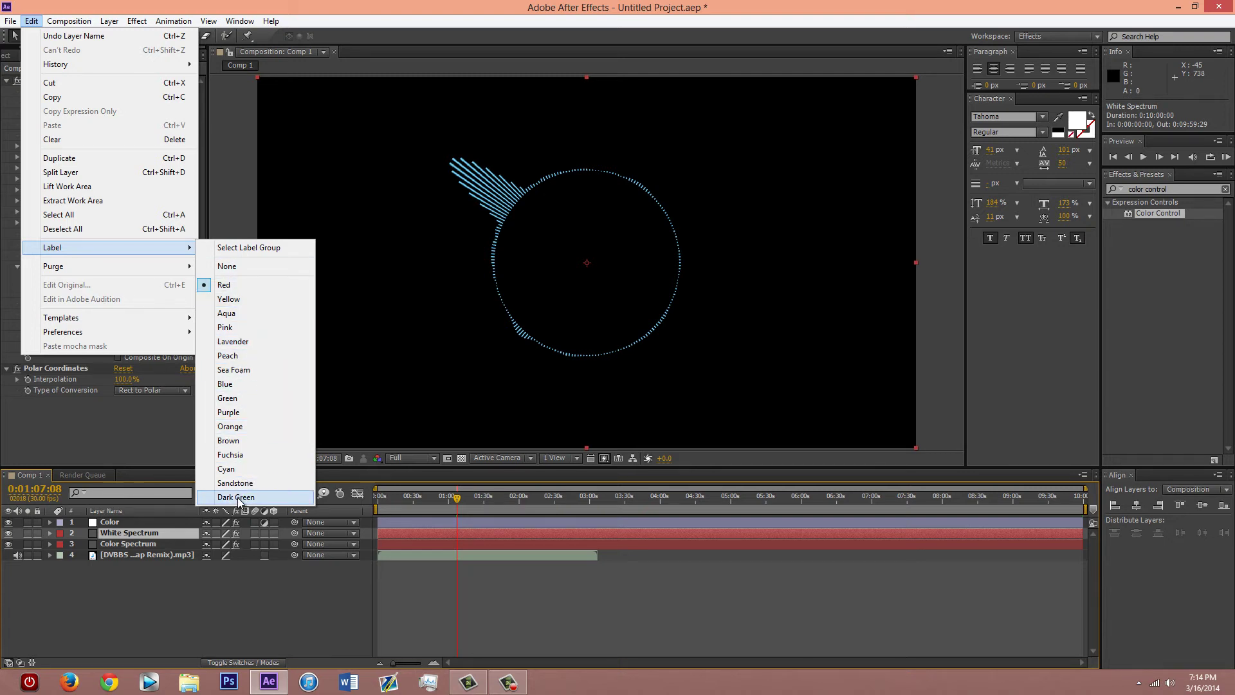
left_click(231, 266)
- Change the Color Spectrum layer's label colour to Blue via Edit > Label
left_click(119, 544)
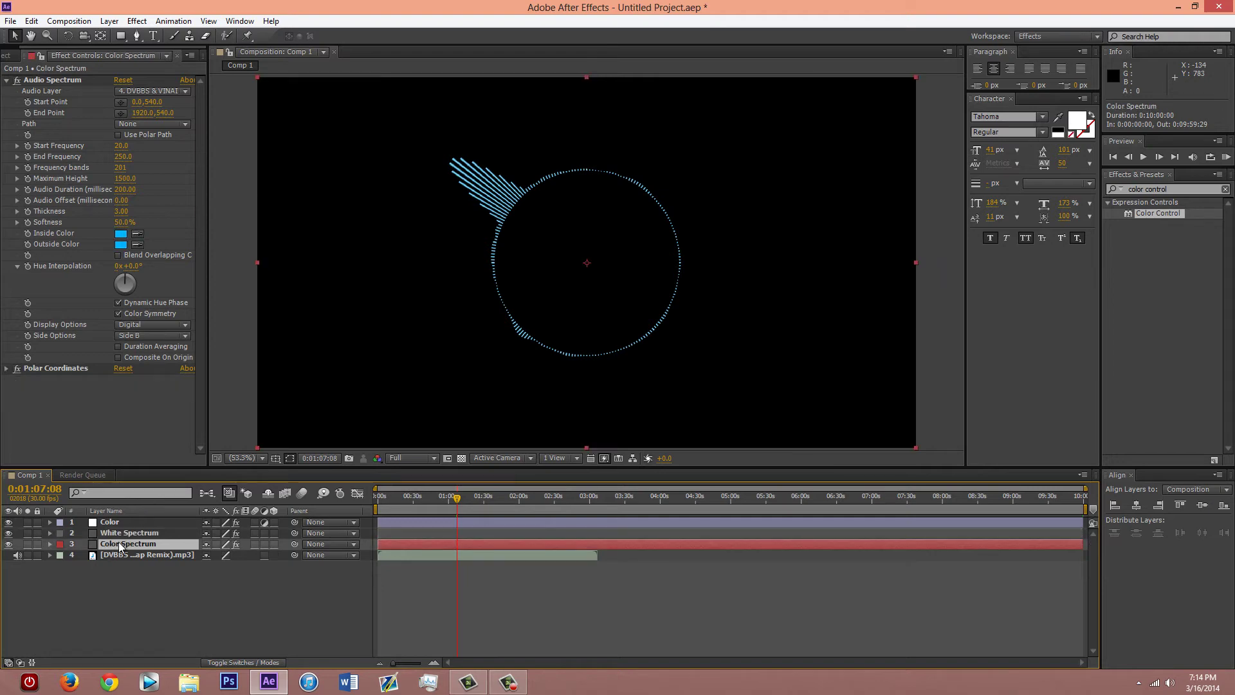
left_click(31, 21)
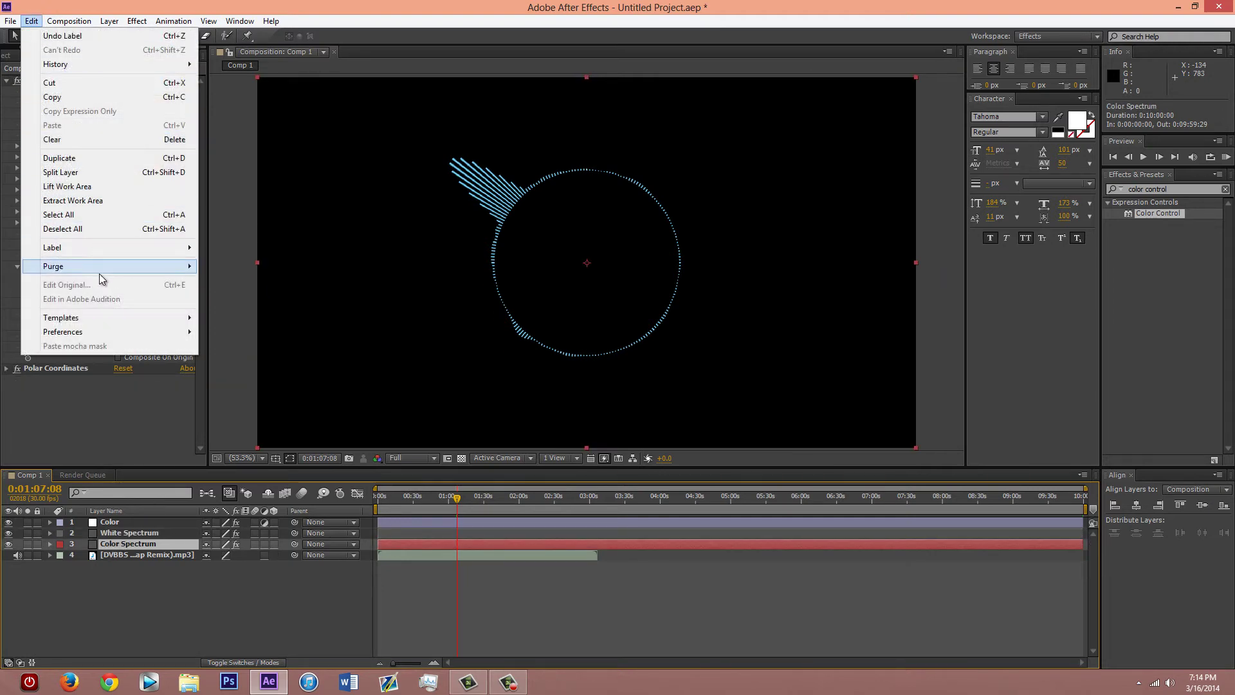
mouse_move(157, 250)
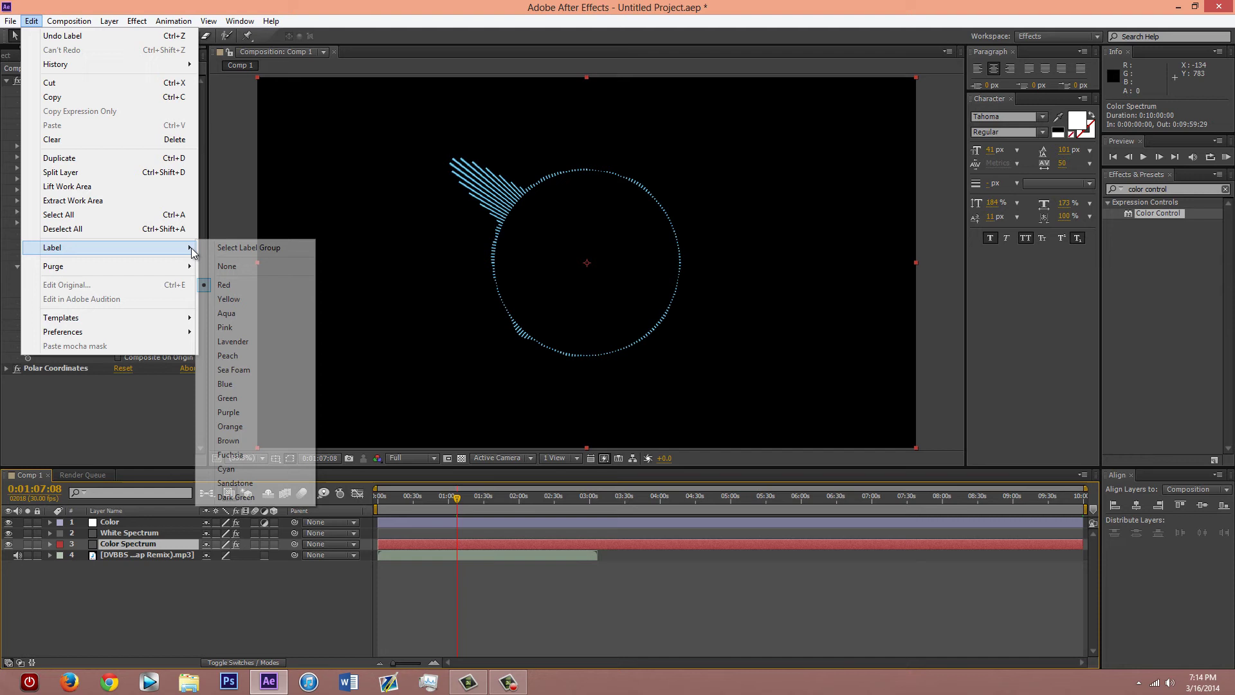
left_click(231, 384)
- Click through the Color Spectrum, White Spectrum and Color layers to check their labels
left_click(104, 605)
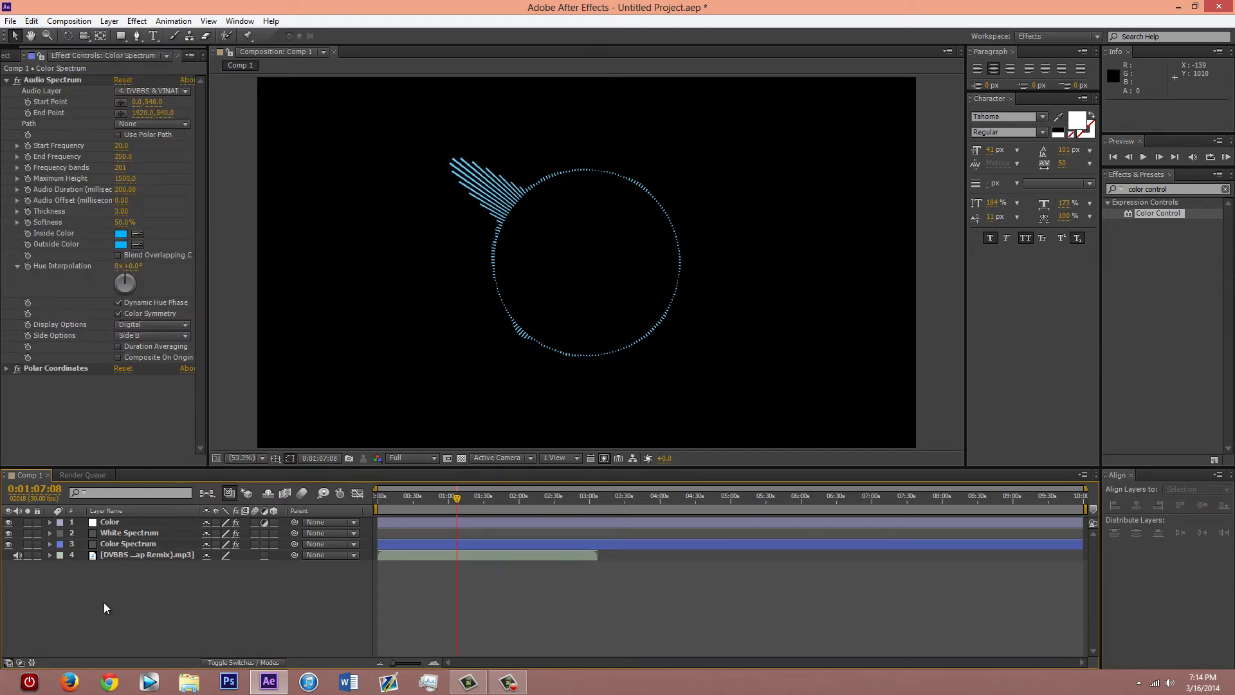
left_click(397, 543)
left_click(399, 536)
left_click(400, 523)
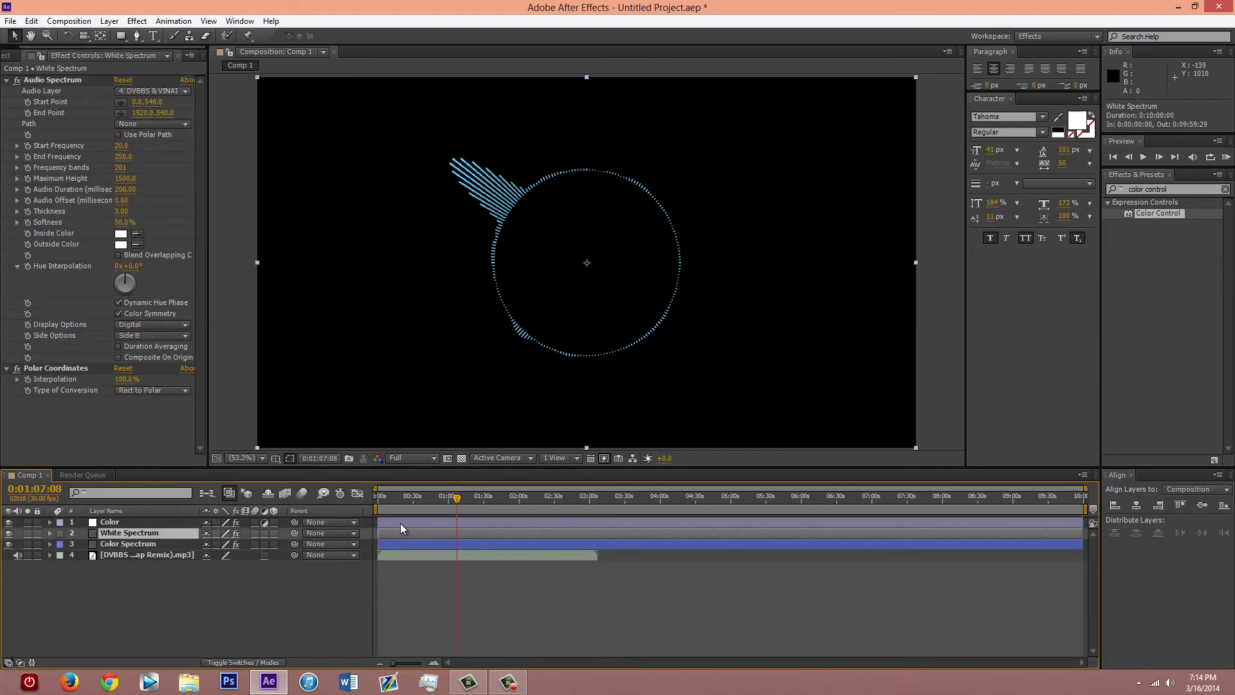
left_click(402, 535)
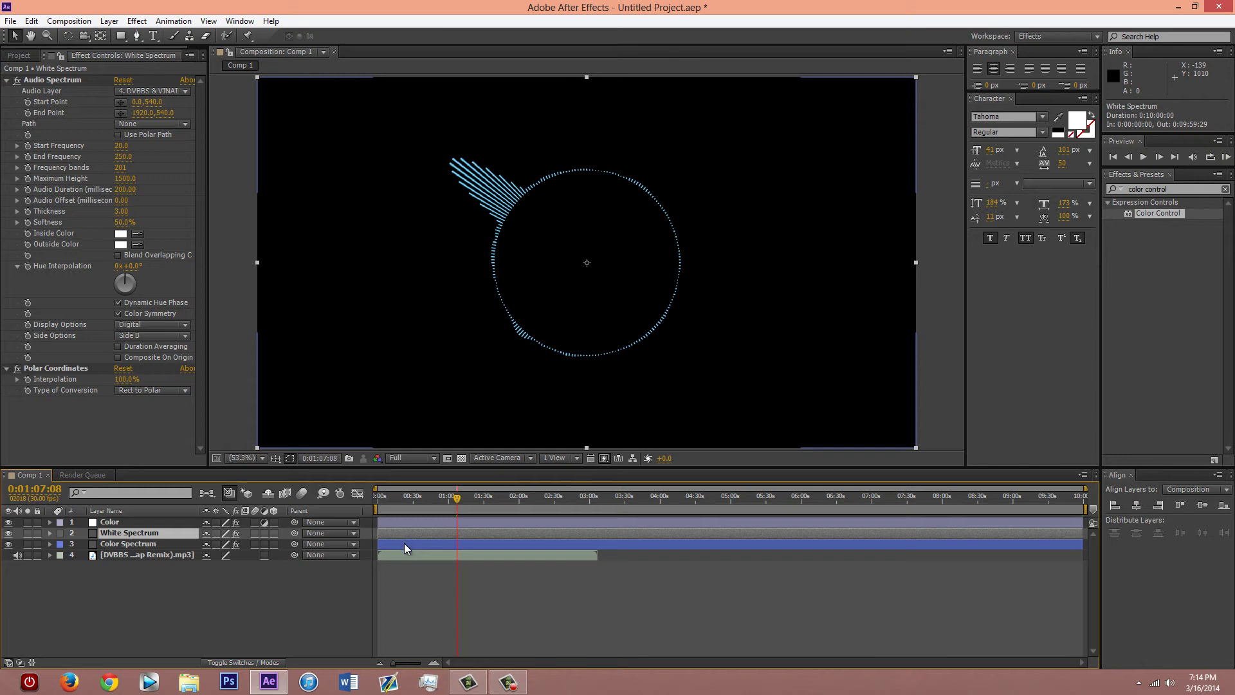
left_click(404, 543)
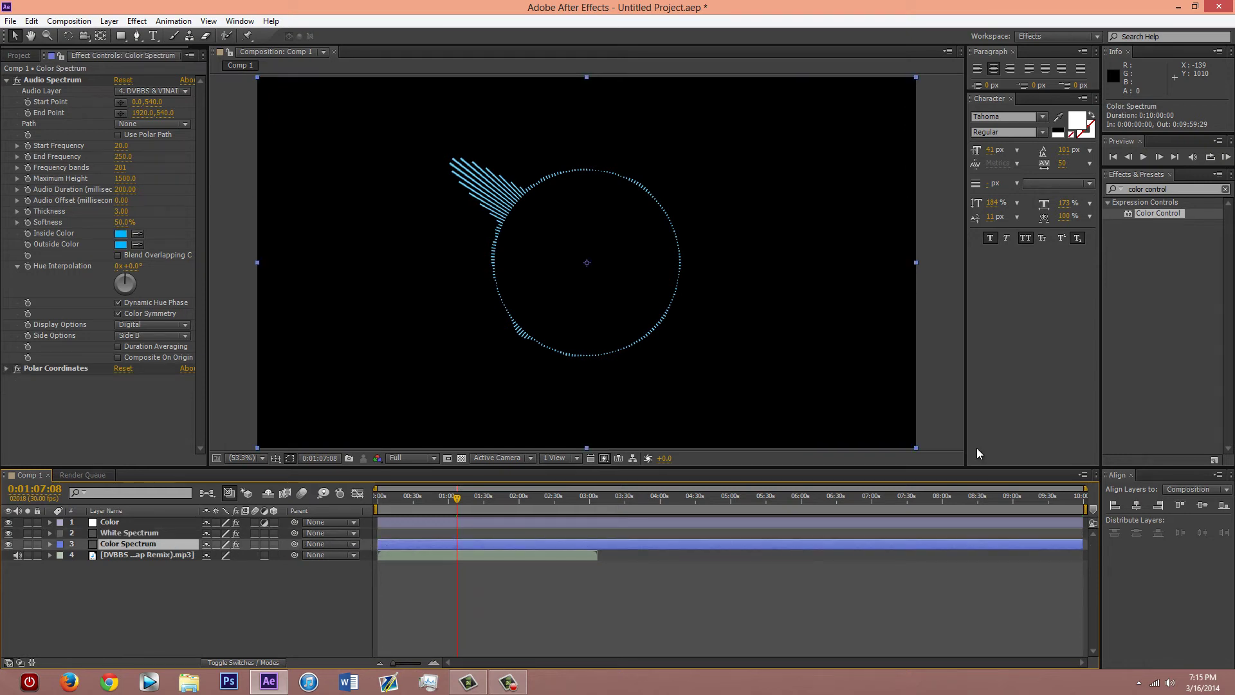
left_click(1145, 189)
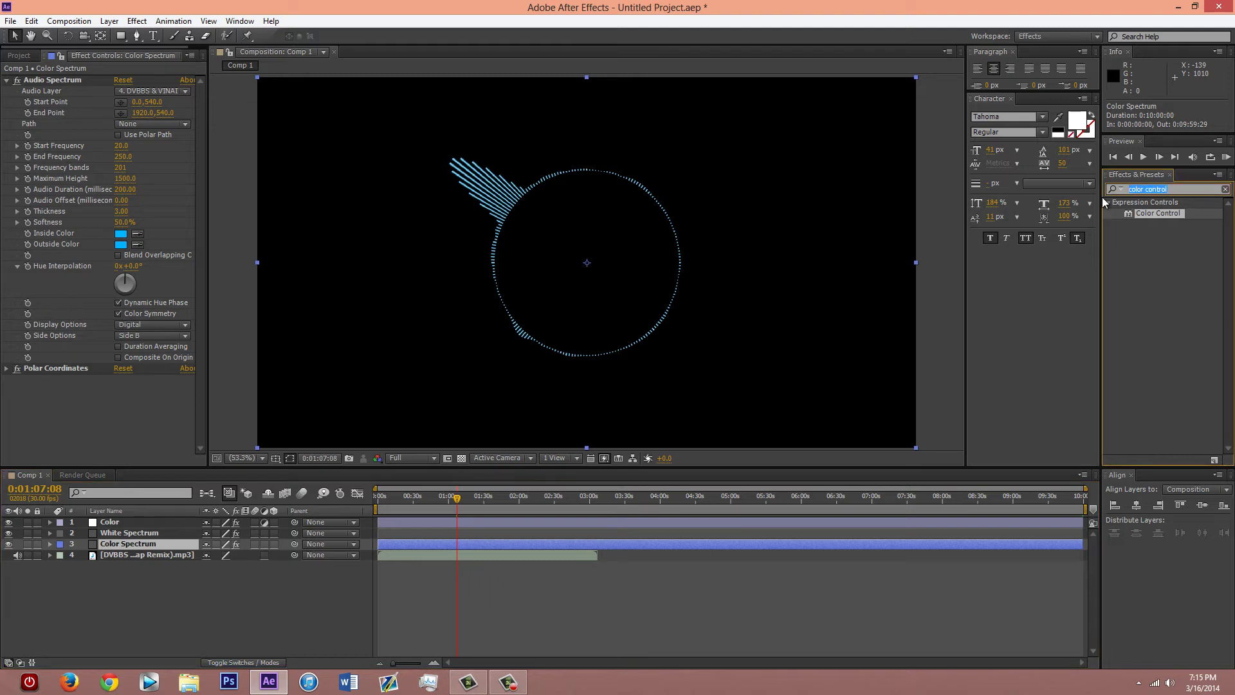
- Find 'fast blur' and apply Fast Blur to Color Spectrum with Blurriness 2.0
type("fast blu")
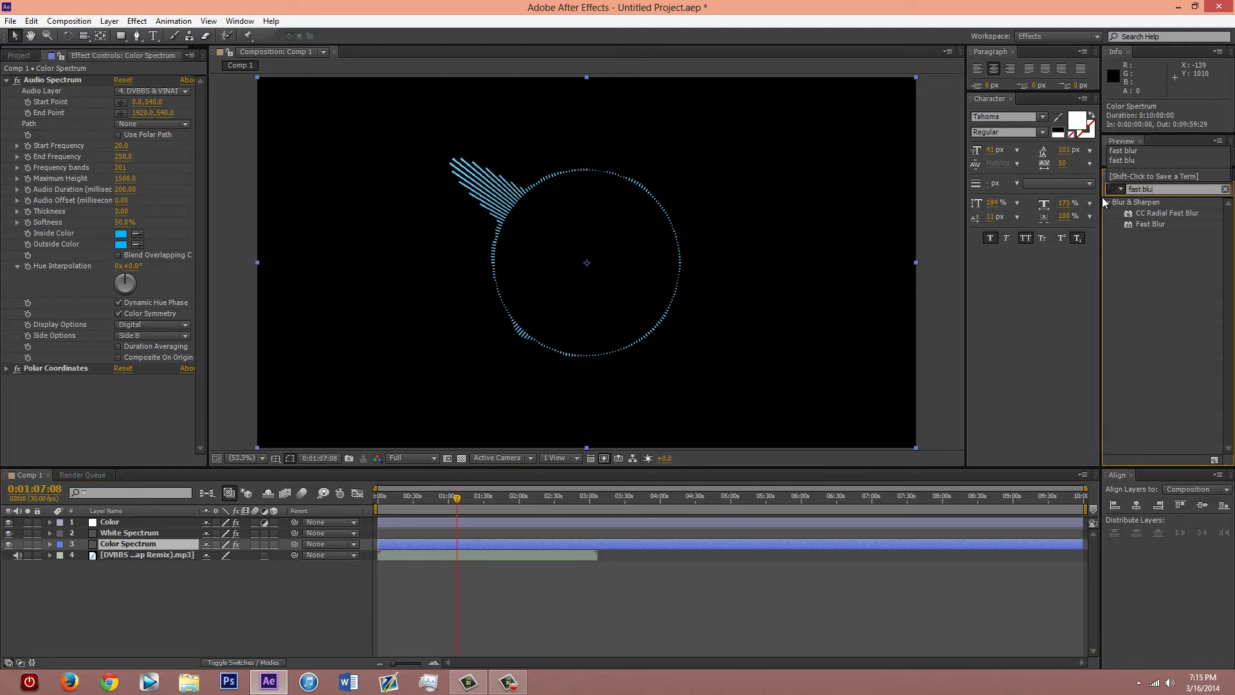
type("r")
left_click(1152, 224)
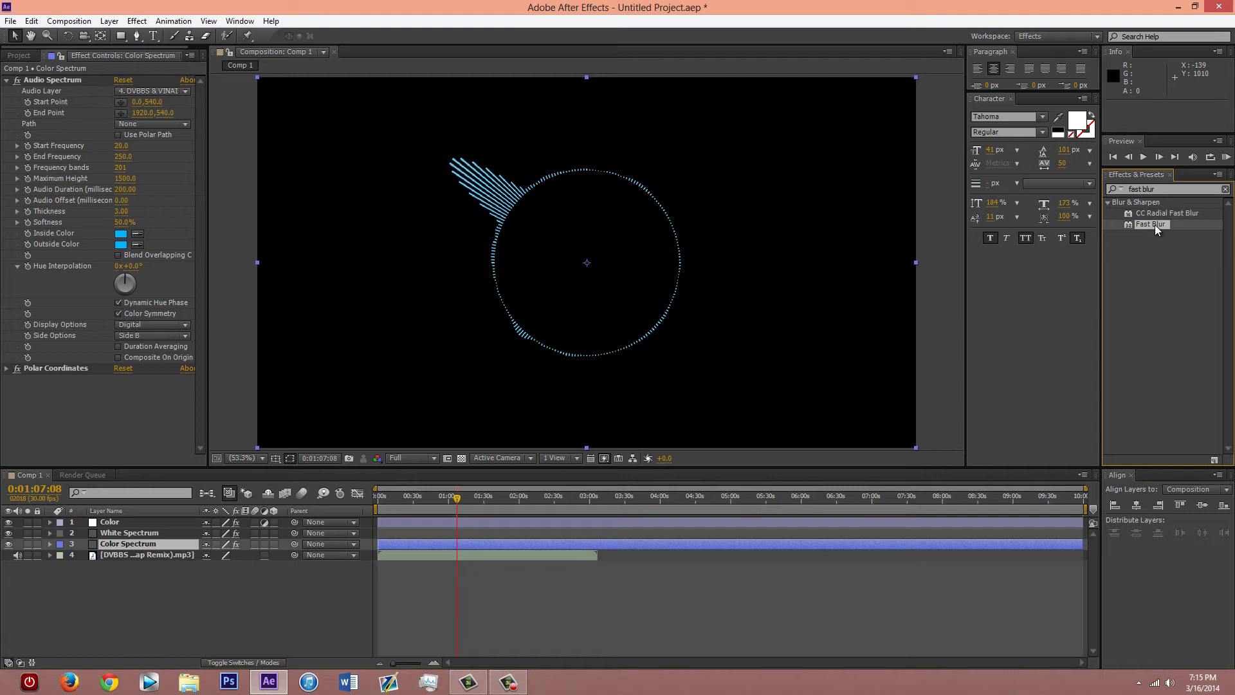
left_click_drag(1155, 227, 130, 548)
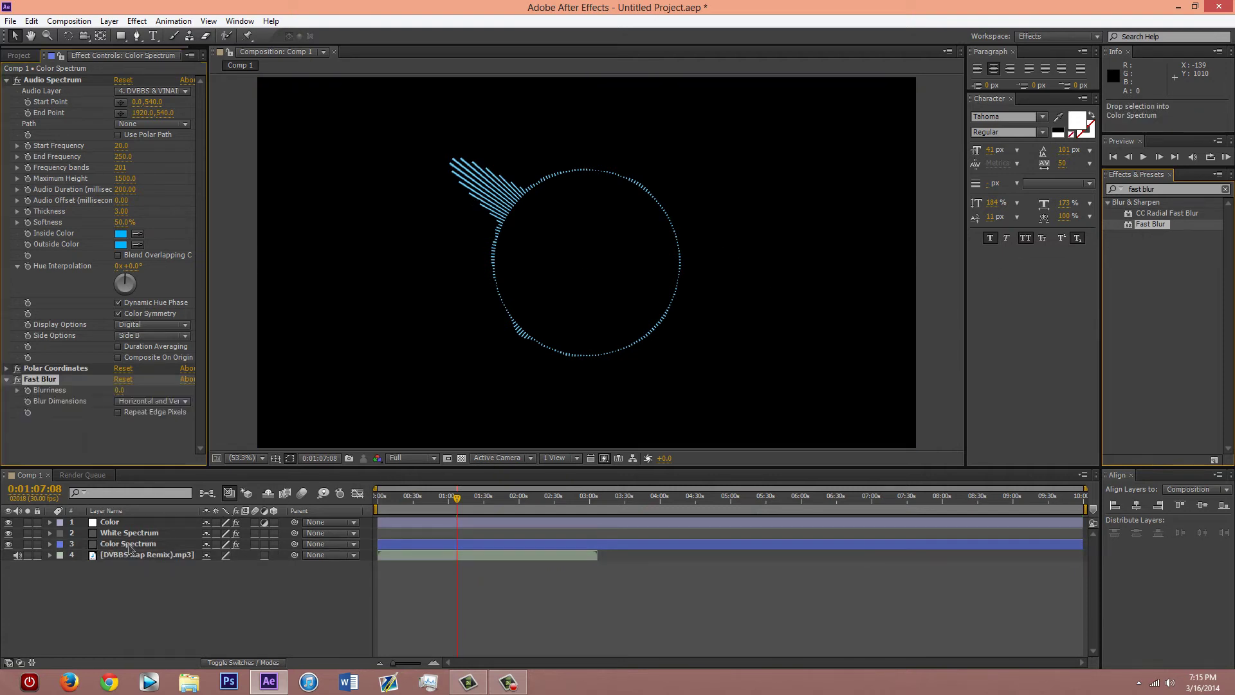
left_click(129, 544)
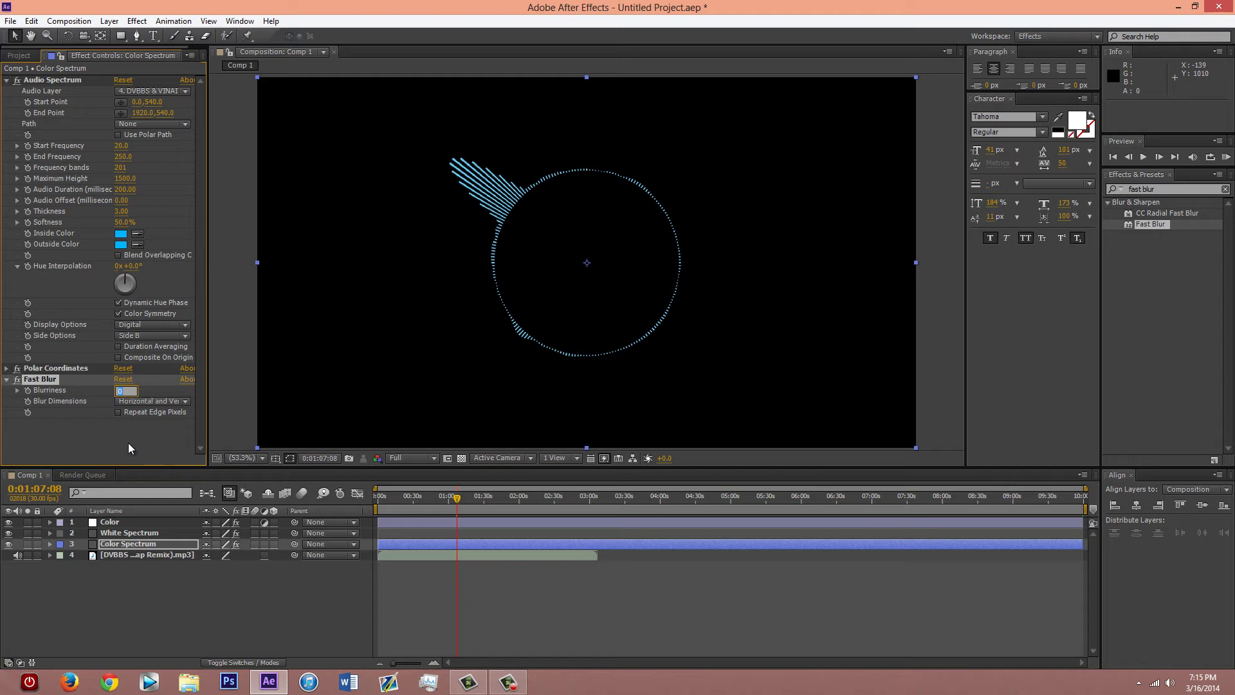
type("2")
key("Return")
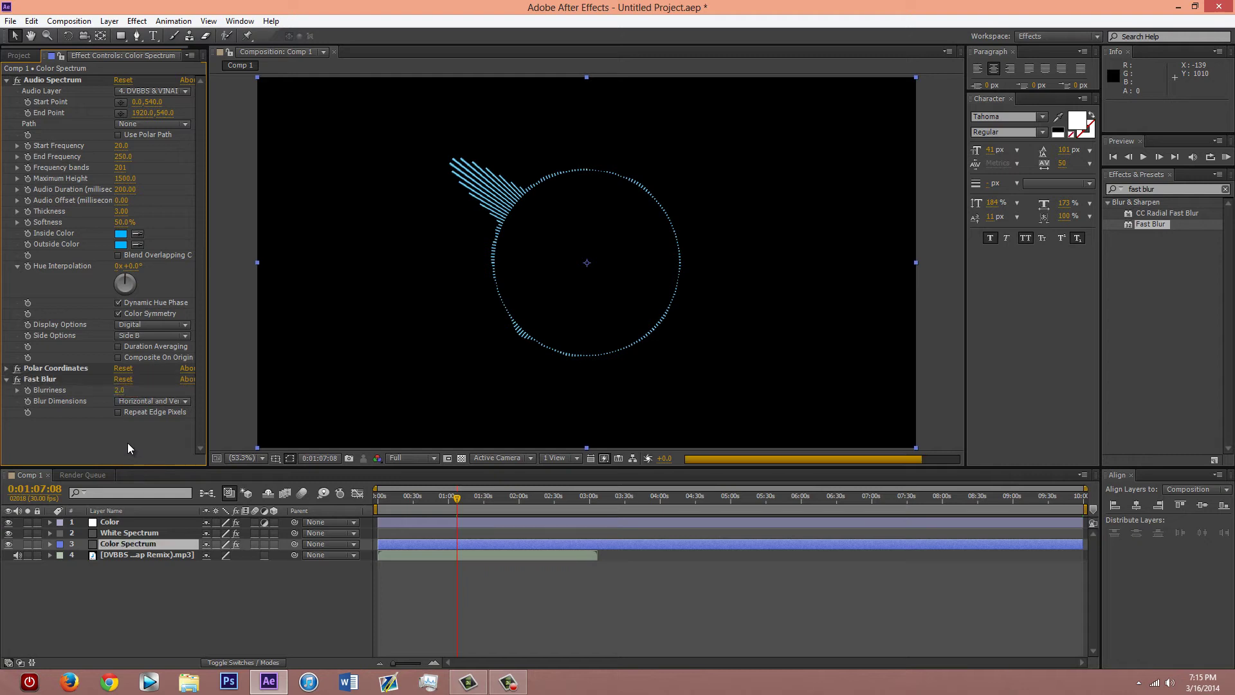
left_click(122, 545)
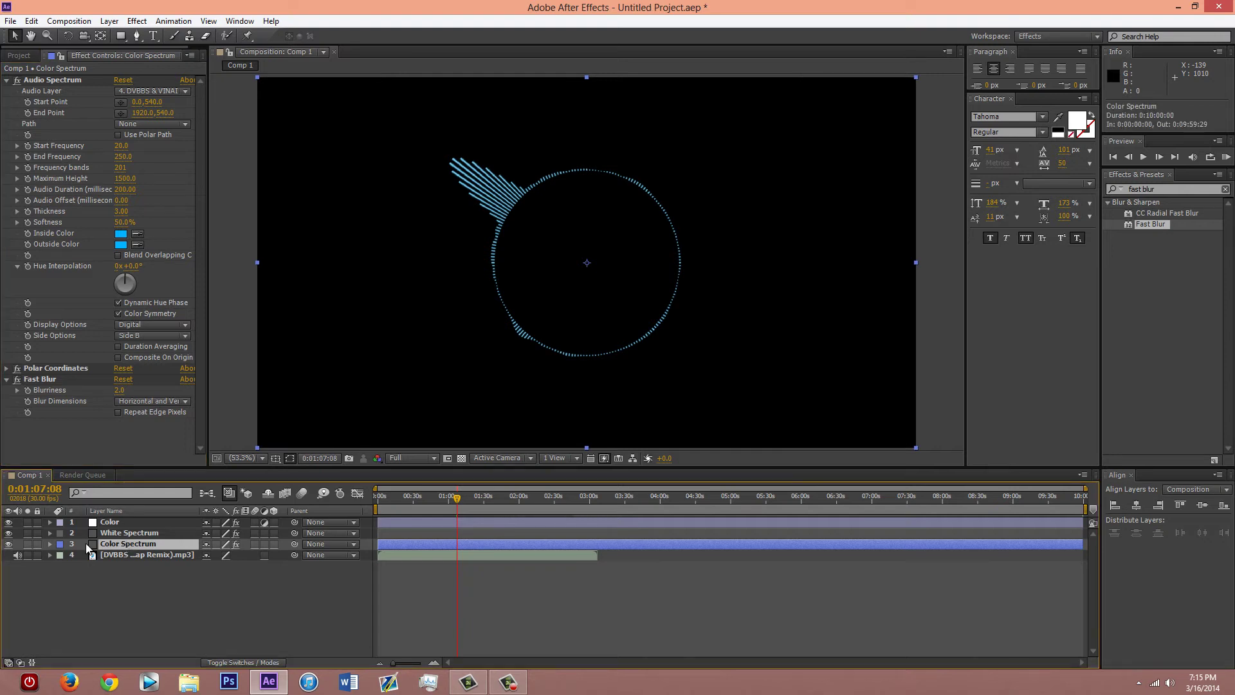
left_click(7, 80)
- Copy the Color Spectrum layer and paste duplicates up to Color Spectrum 7
left_click(135, 546)
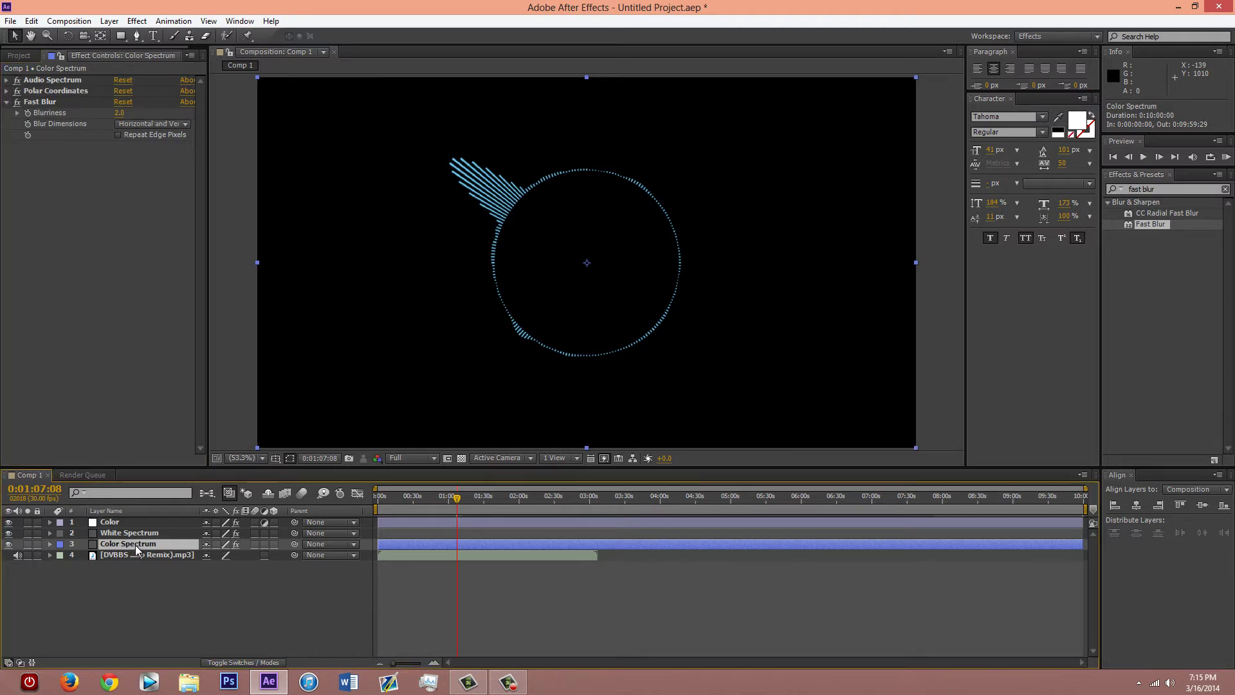
key("ctrl+c")
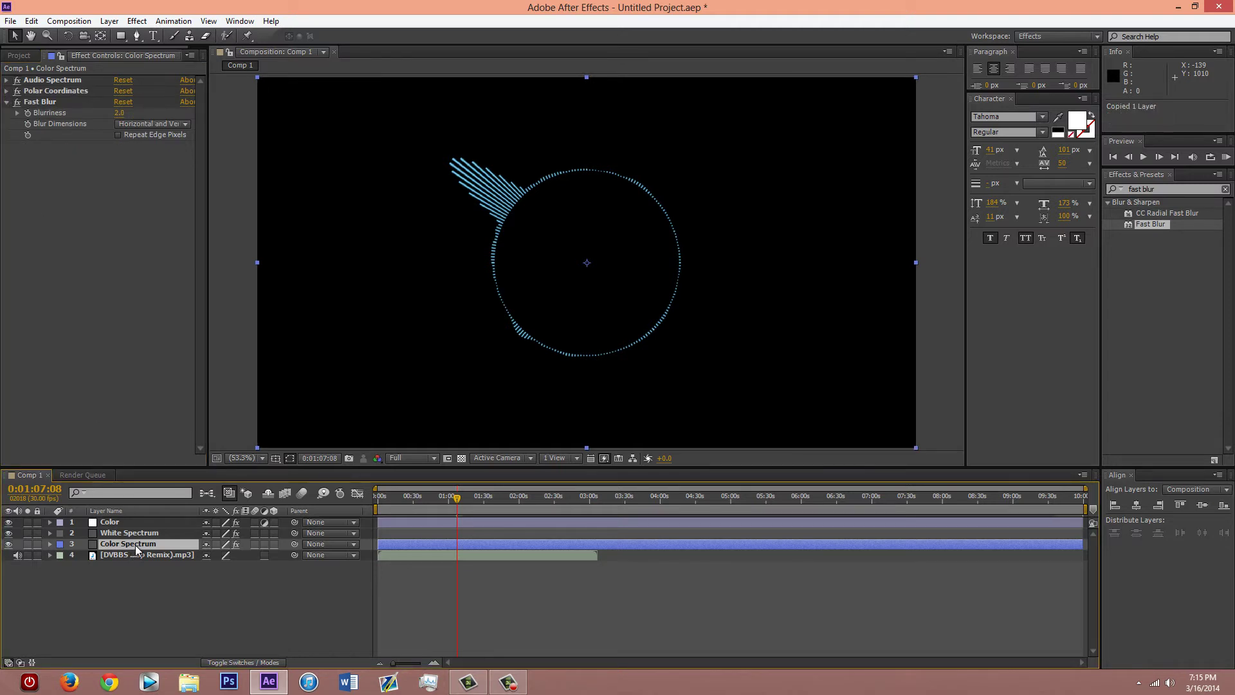
key("ctrl+v")
key("ctrl+v")
key("ctrl+v")
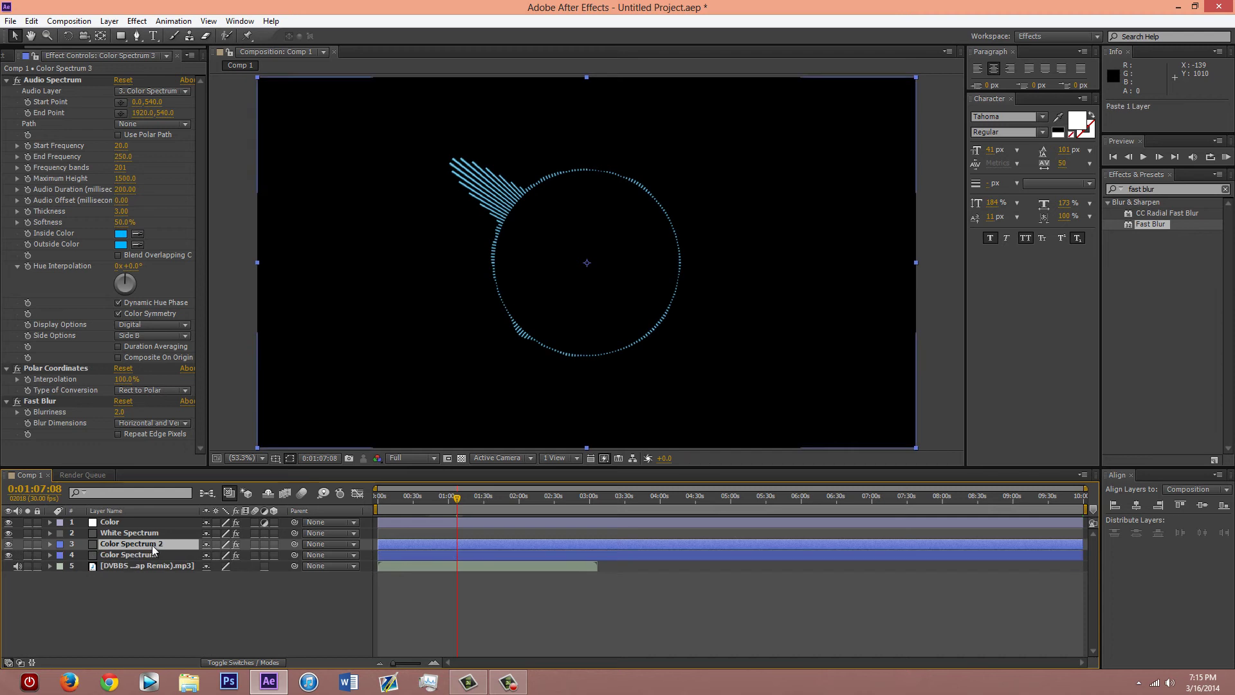
key("ctrl+v")
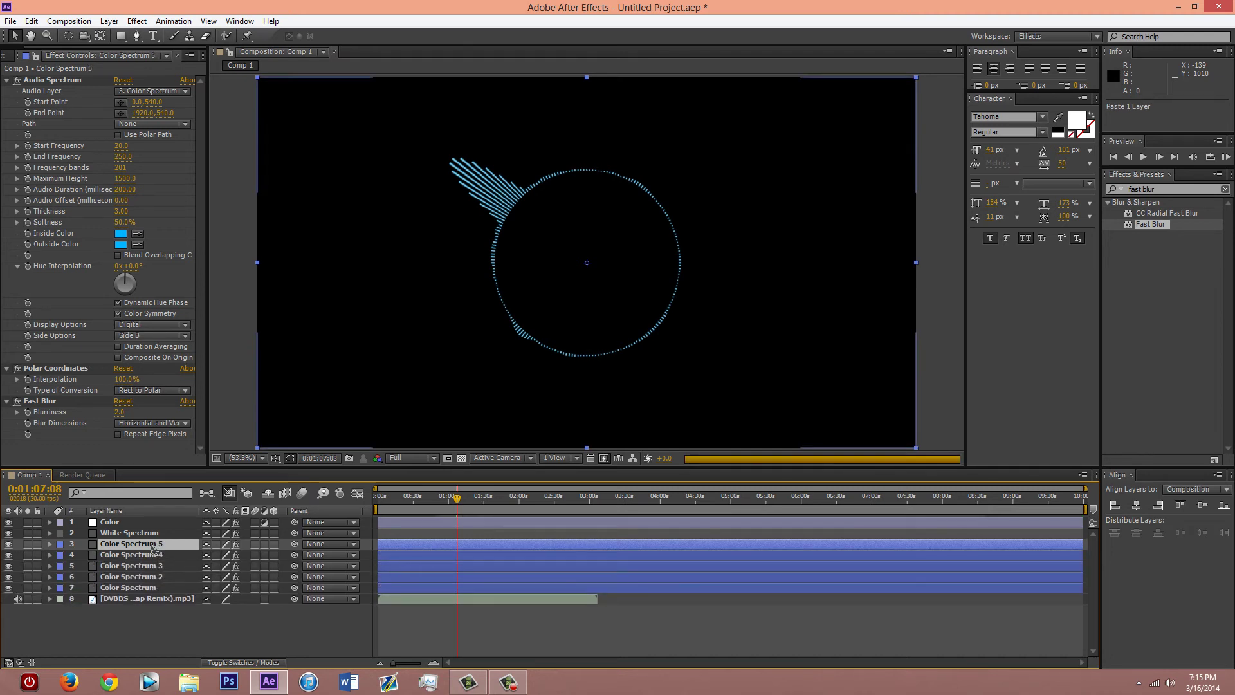
key("ctrl+v")
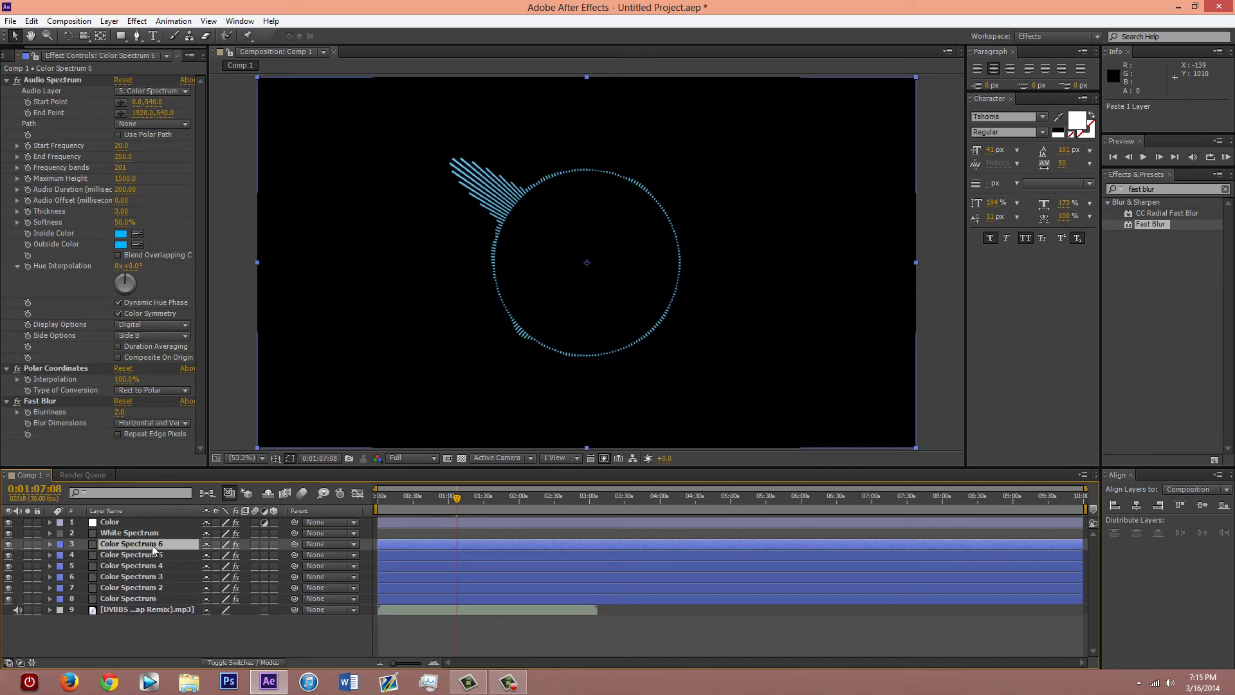
key("ctrl+v")
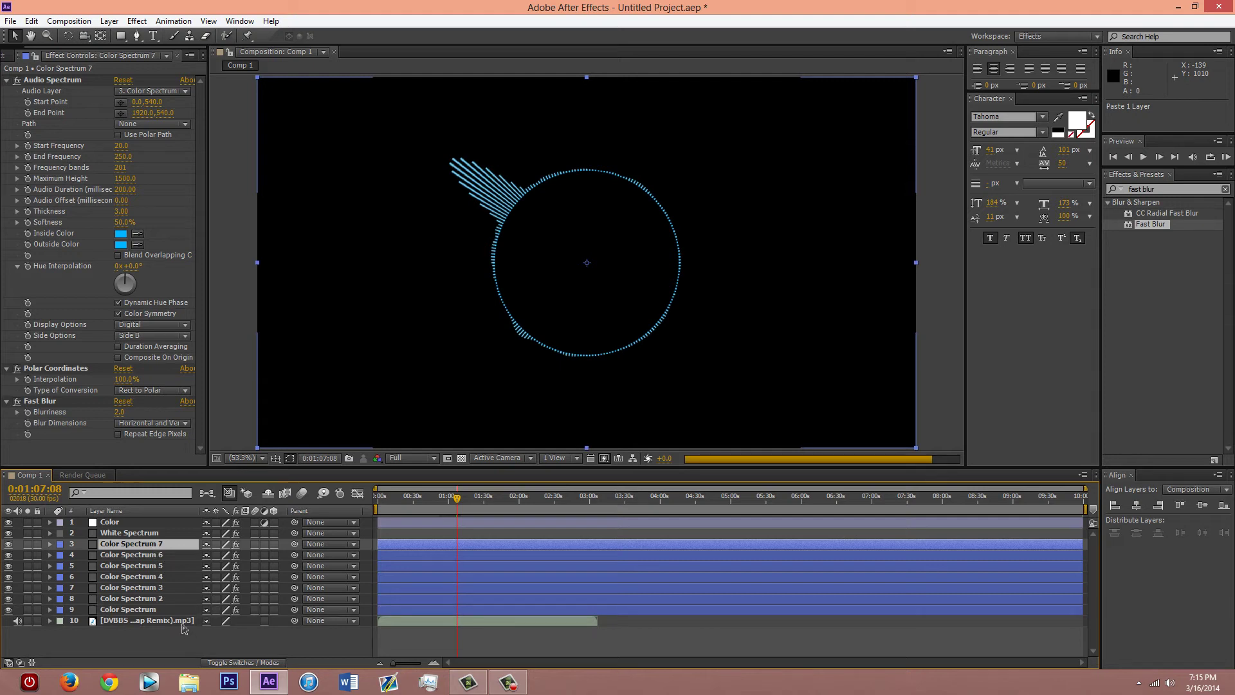
left_click(170, 601)
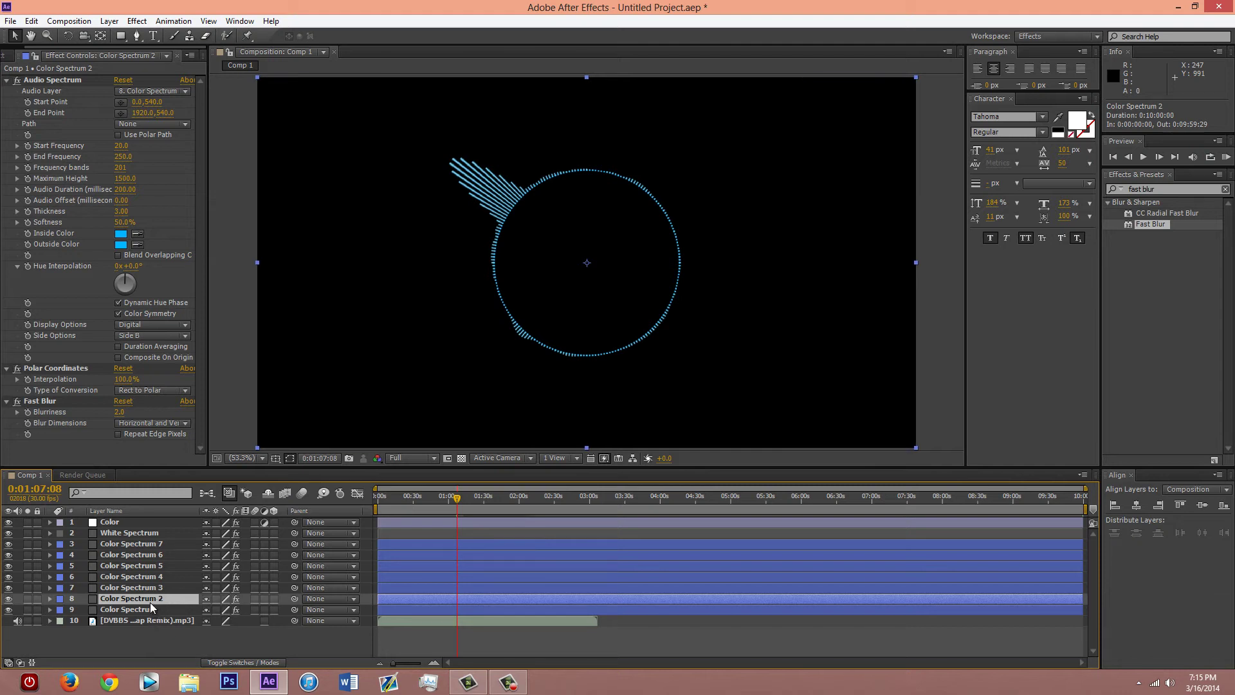
- Set Audio Layer to the DVBBS & VINAI mp3 on Color Spectrum 2, 3 and 4
left_click(186, 93)
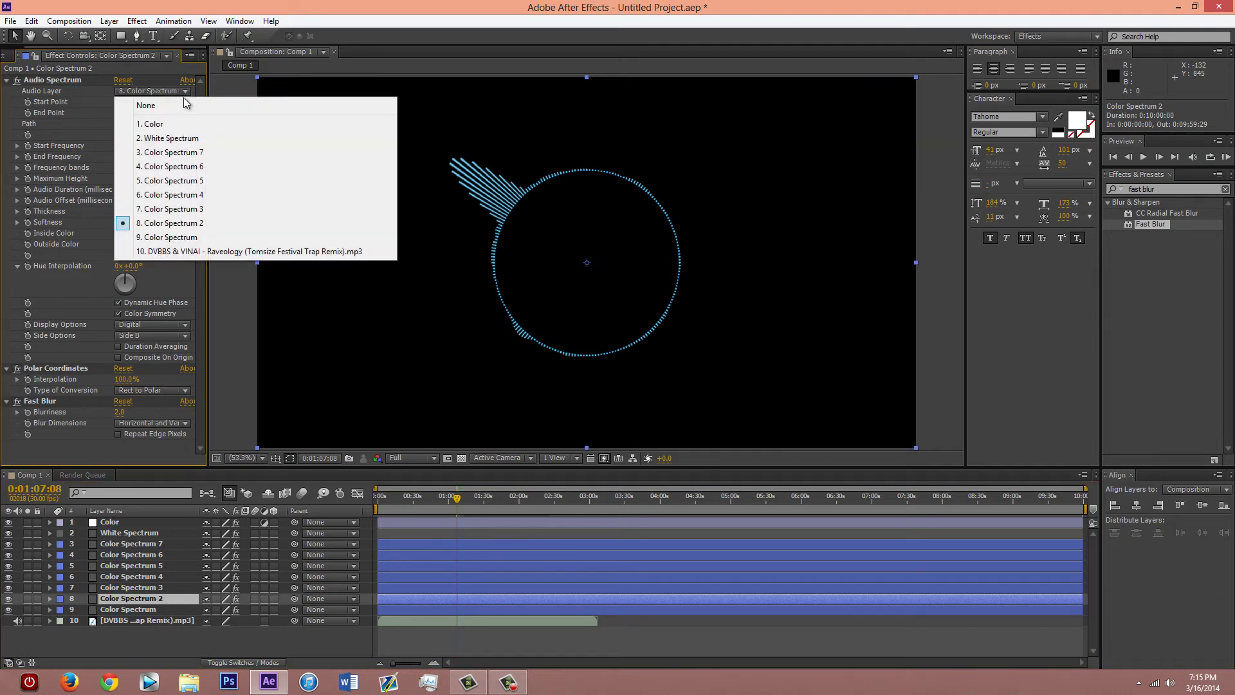
left_click(151, 251)
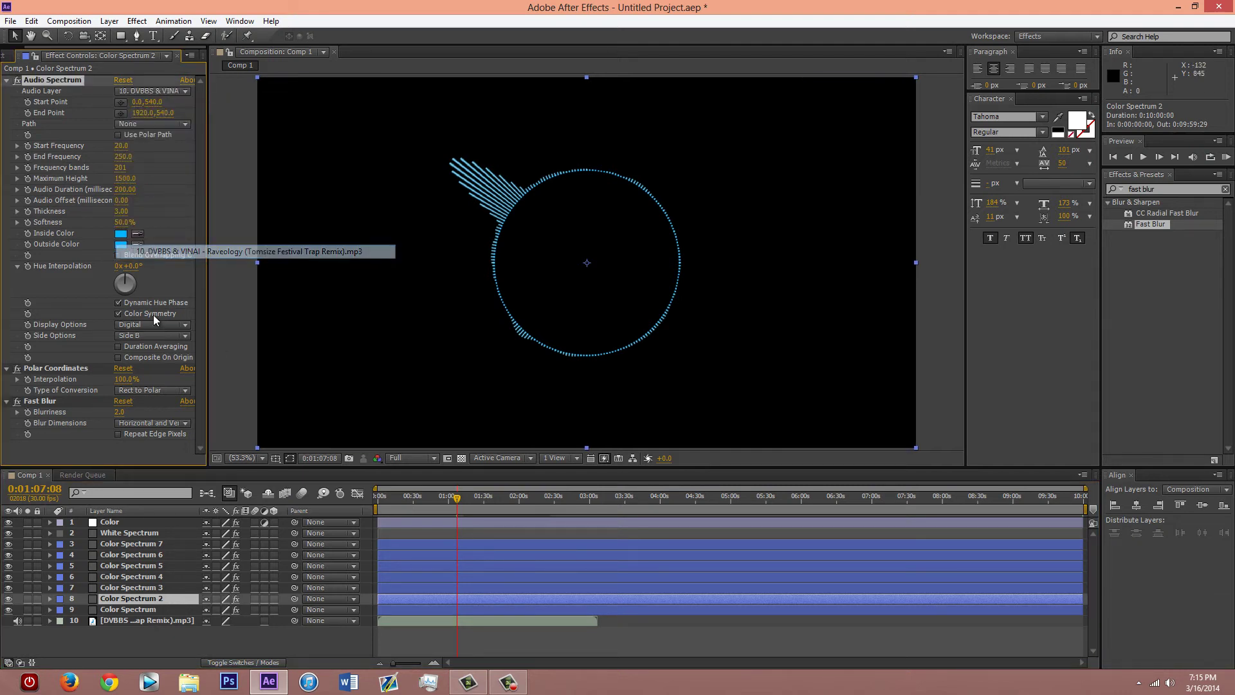
left_click(161, 589)
left_click(186, 91)
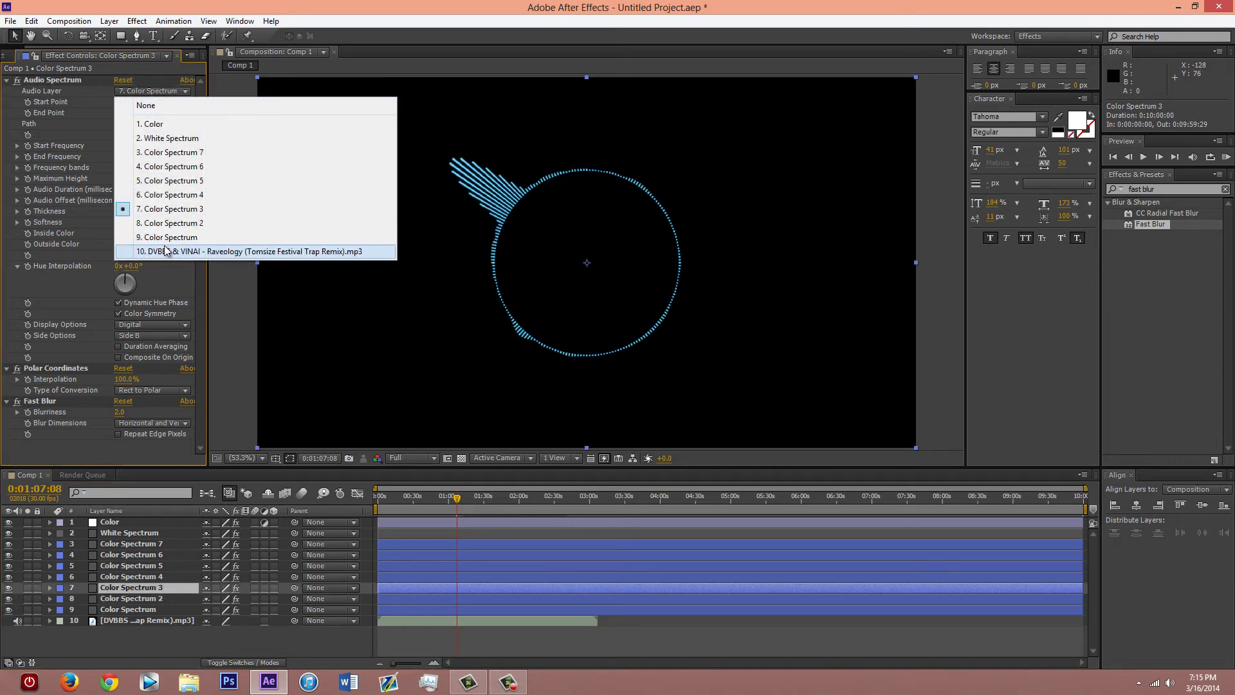
left_click(161, 251)
left_click(162, 576)
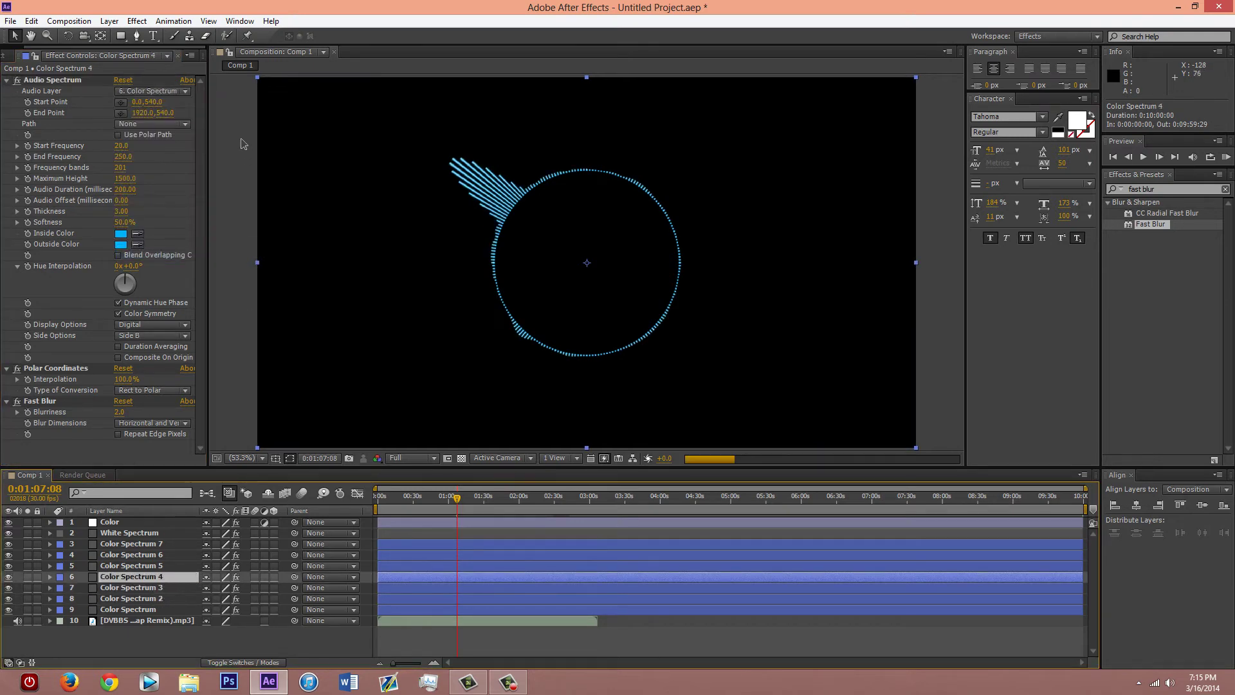
left_click(186, 90)
left_click(186, 250)
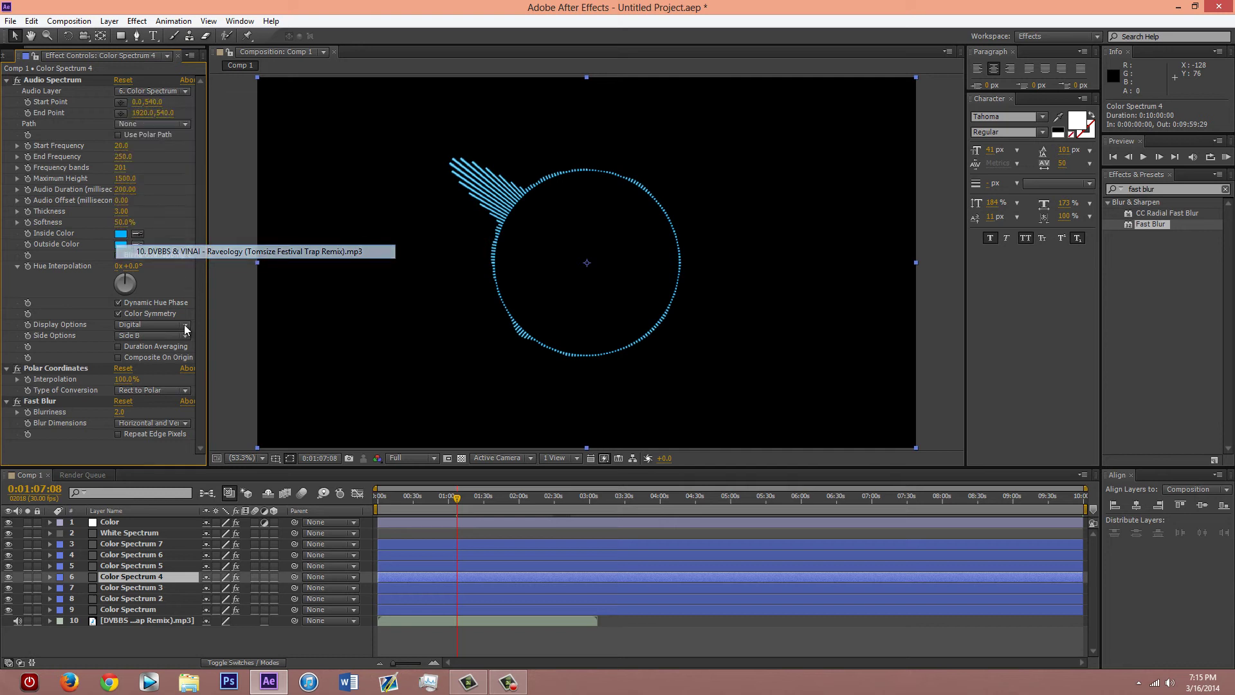
- Set Audio Layer to the DVBBS & VINAI mp3 on Color Spectrum 5, 6 and 7
left_click(163, 566)
left_click(186, 90)
left_click(161, 250)
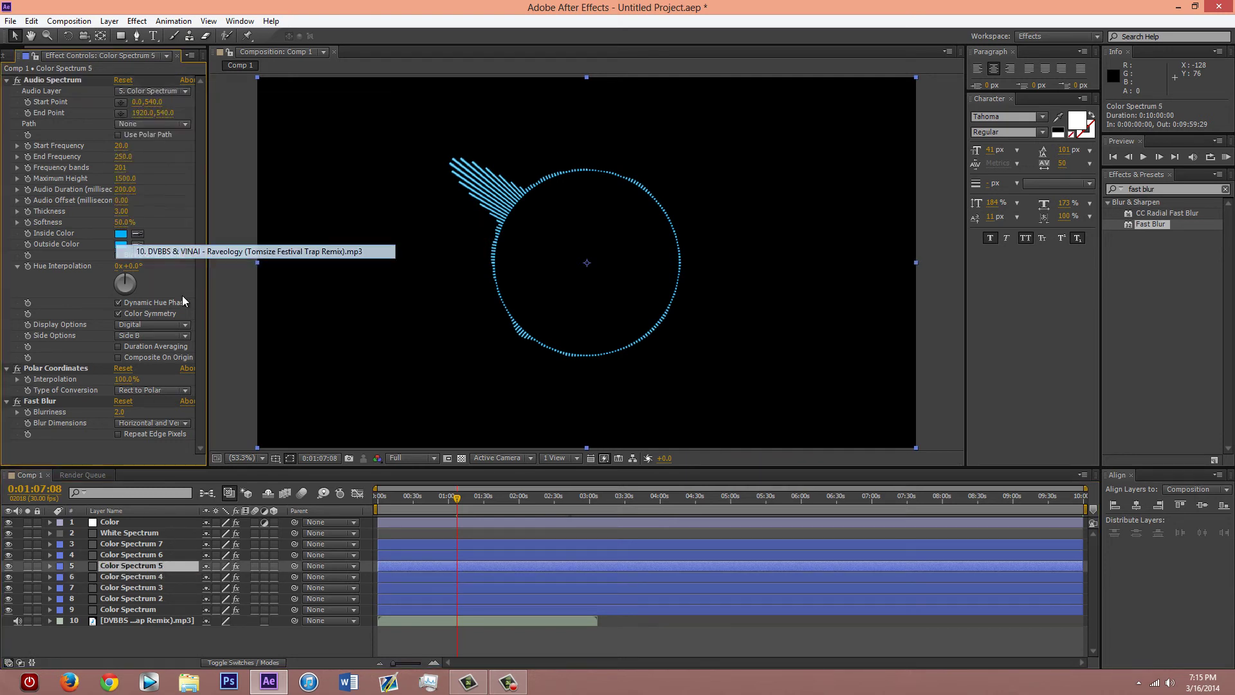
left_click(163, 555)
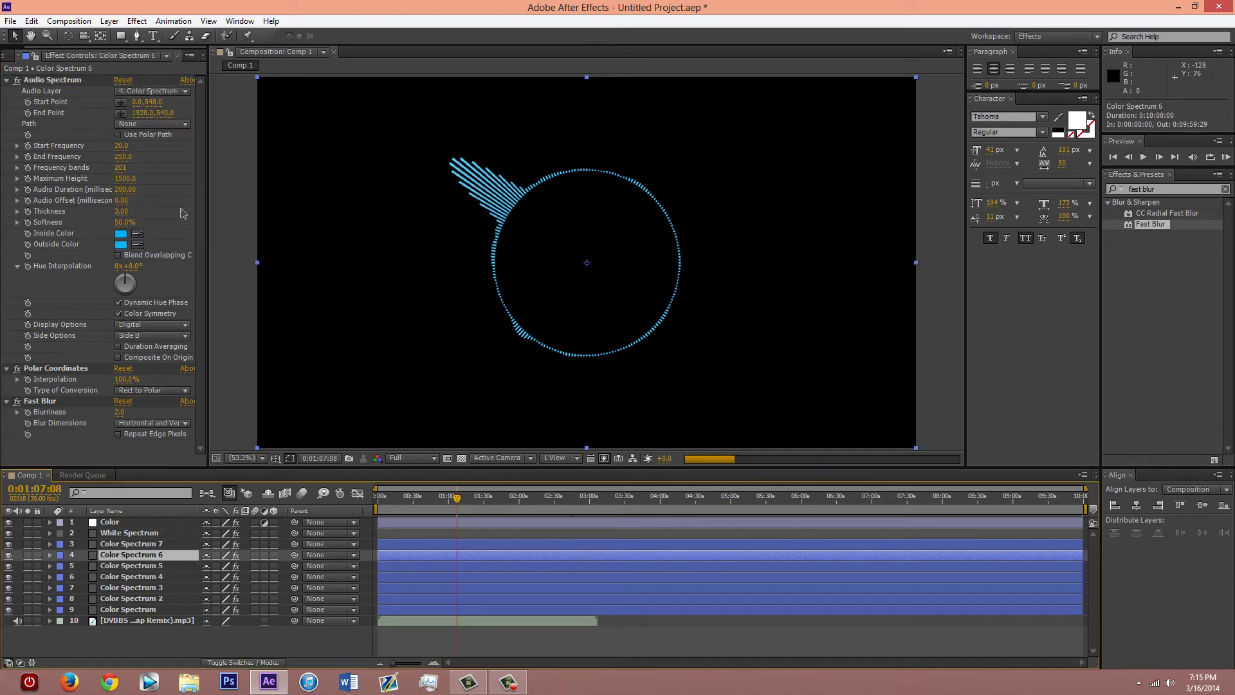
left_click(185, 90)
left_click(193, 251)
left_click(163, 544)
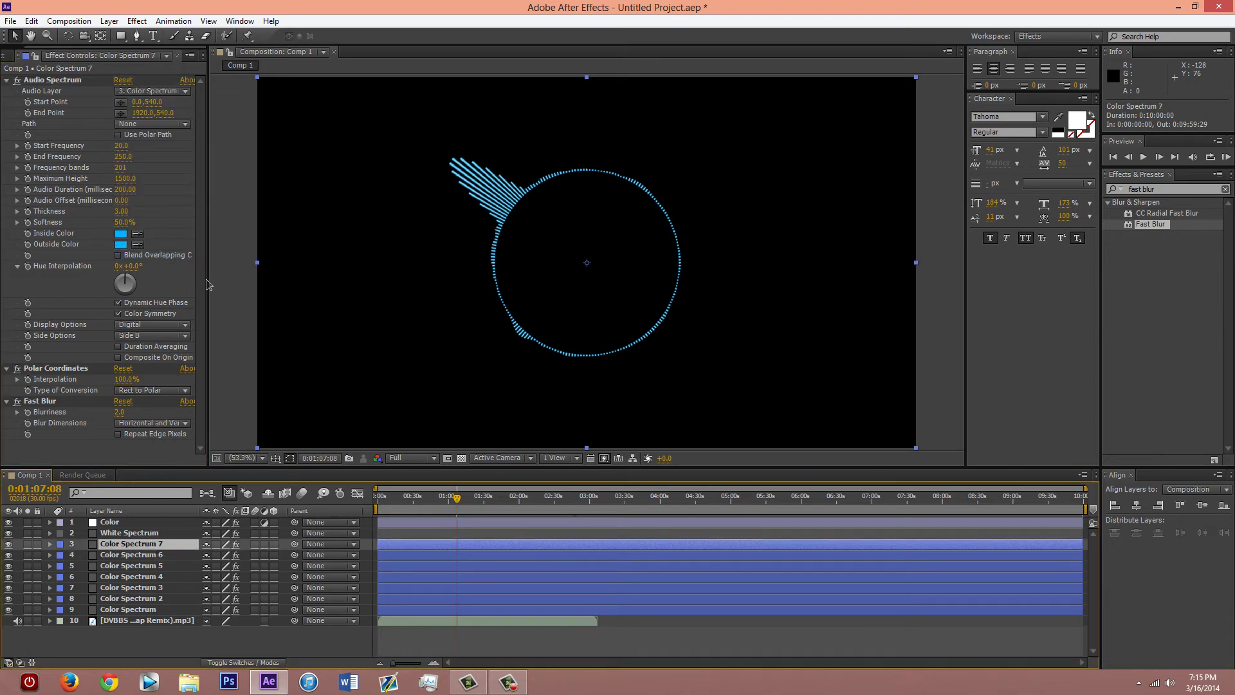
left_click(161, 93)
left_click(179, 252)
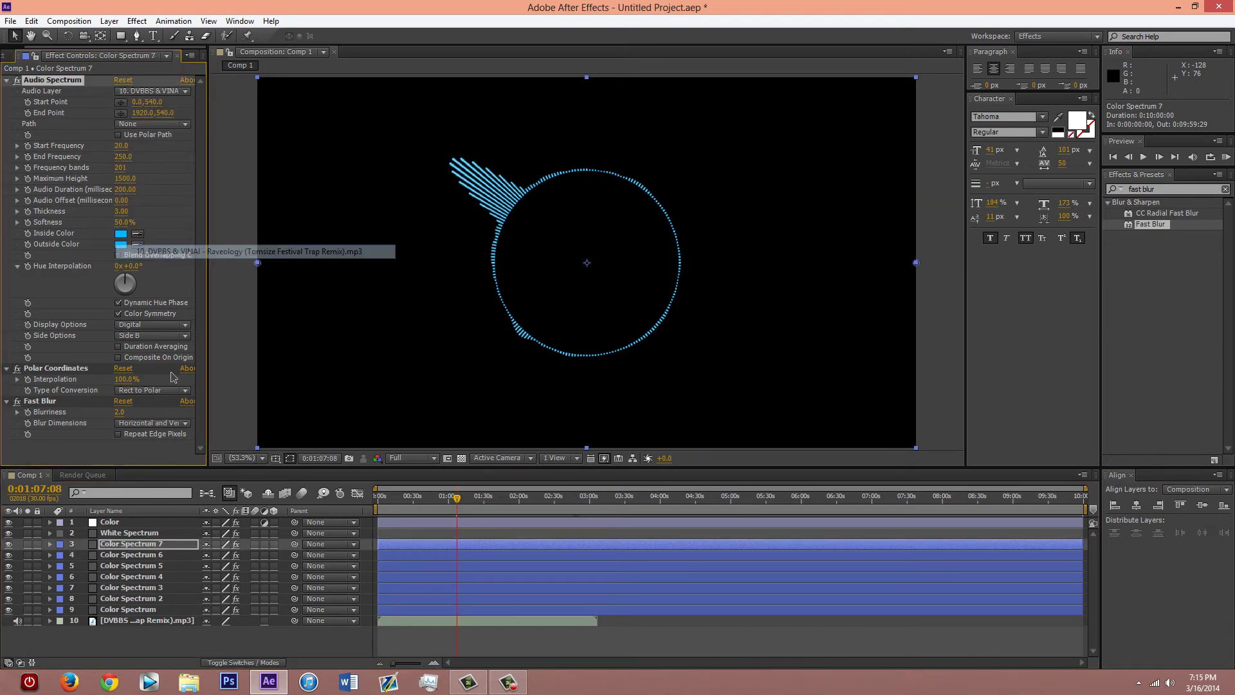
- Review the Audio Spectrum settings on White Spectrum, Color Spectrum and Color Spectrum 2
left_click(148, 534)
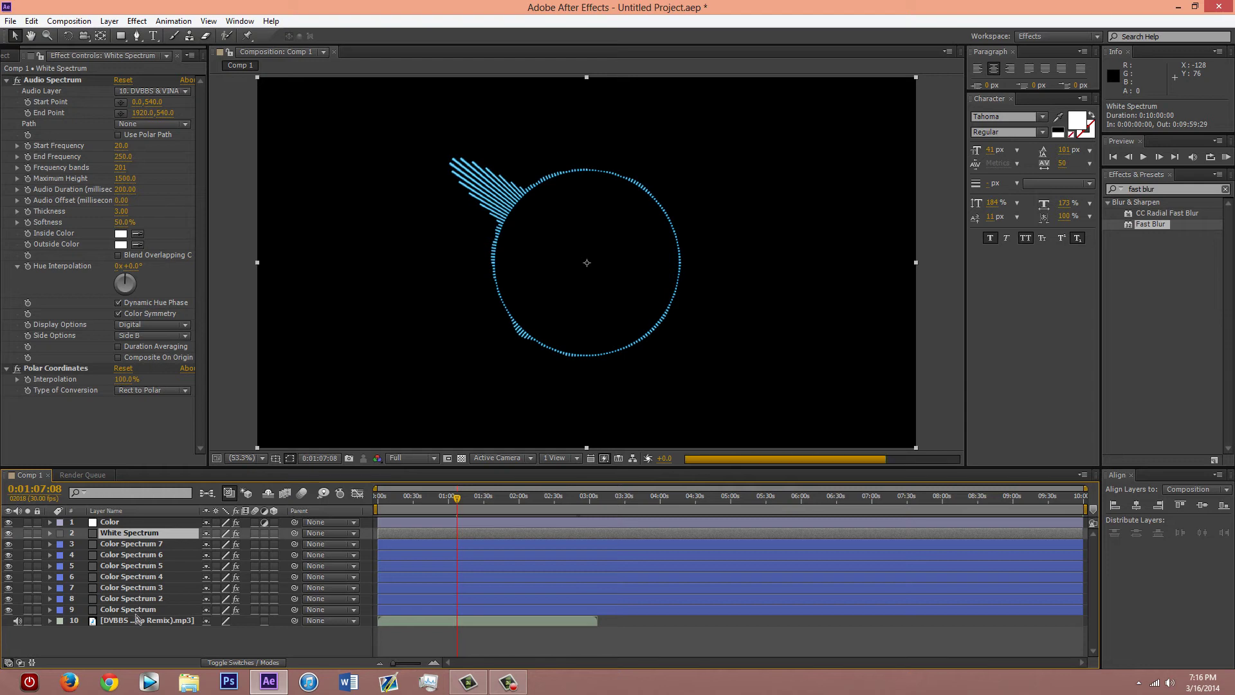
left_click(136, 611)
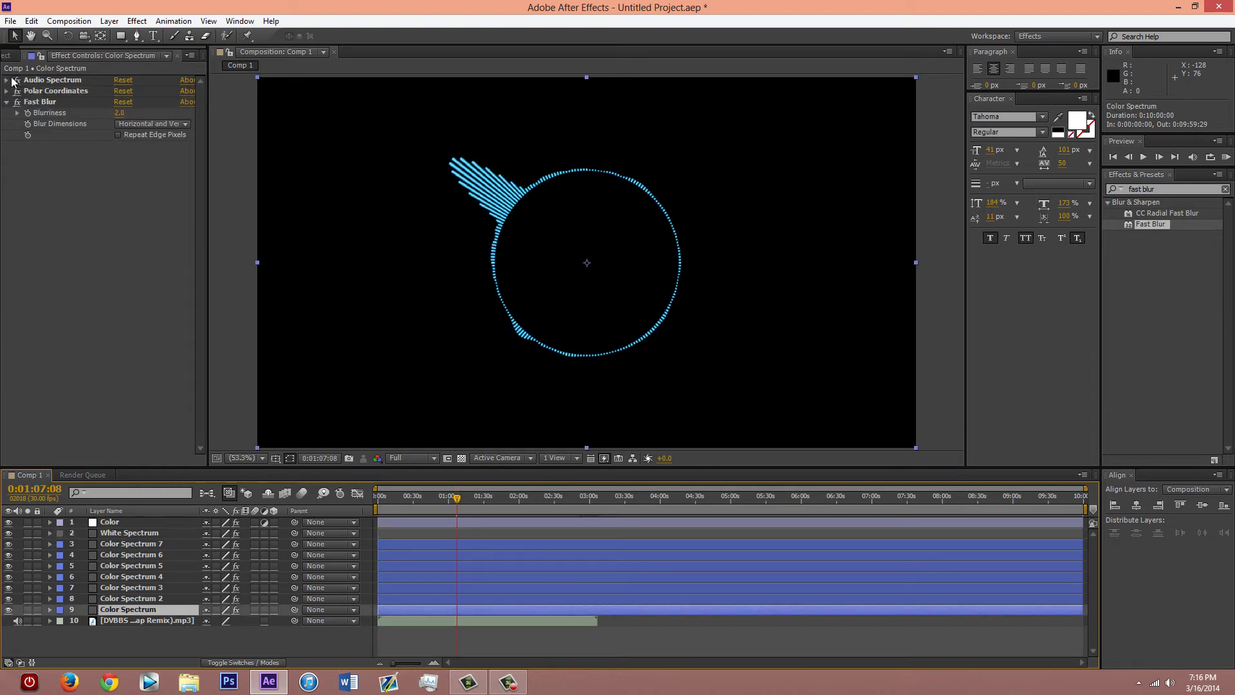
left_click(7, 81)
left_click(7, 81)
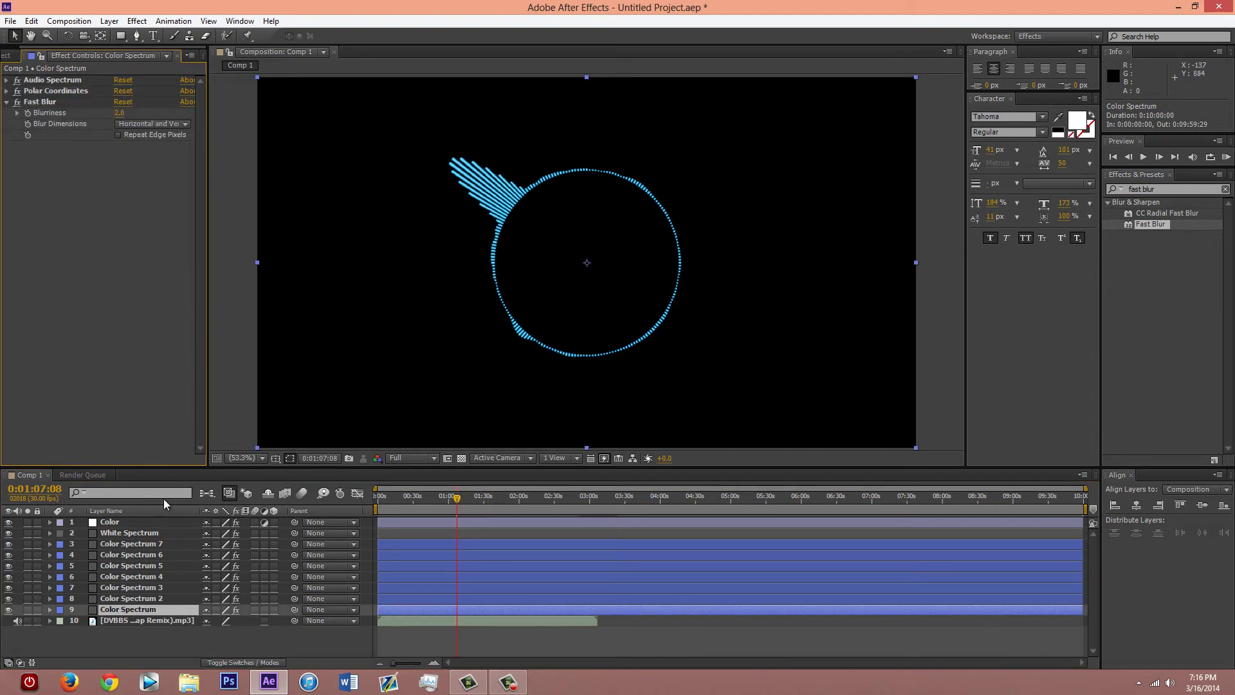
left_click(146, 597)
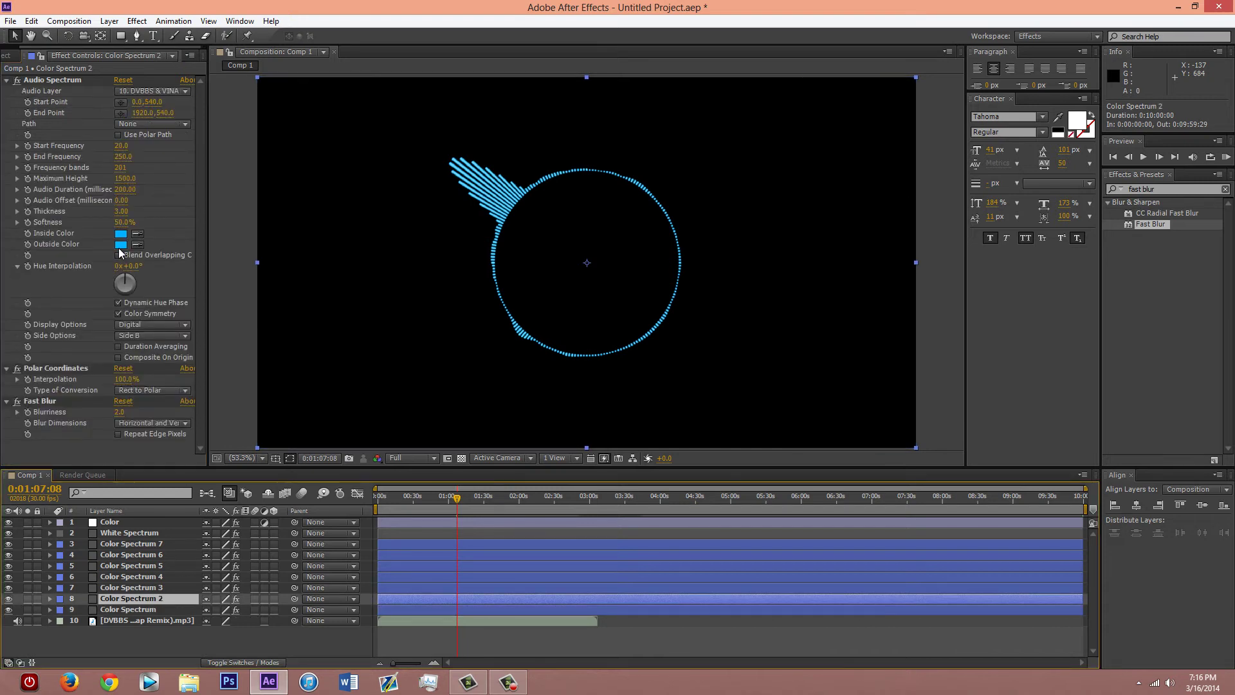
left_click(138, 610)
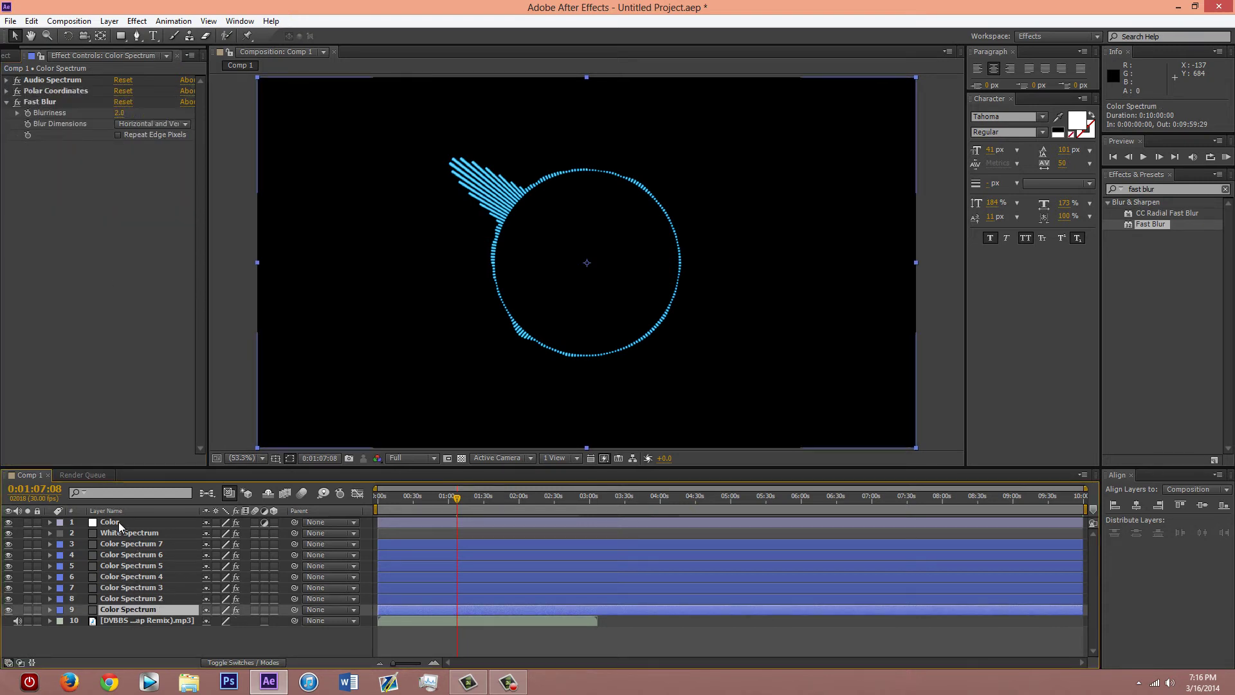
- Change the Color layer's Color Control colour to purple
left_click(50, 522)
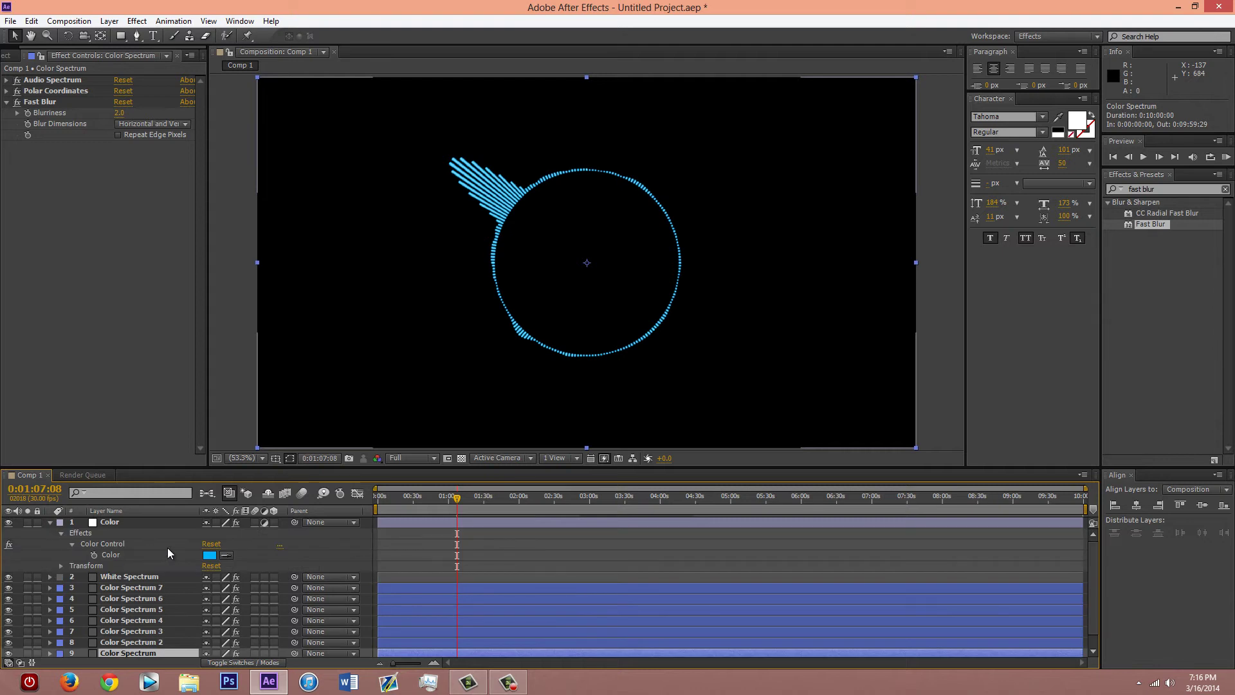
left_click(211, 555)
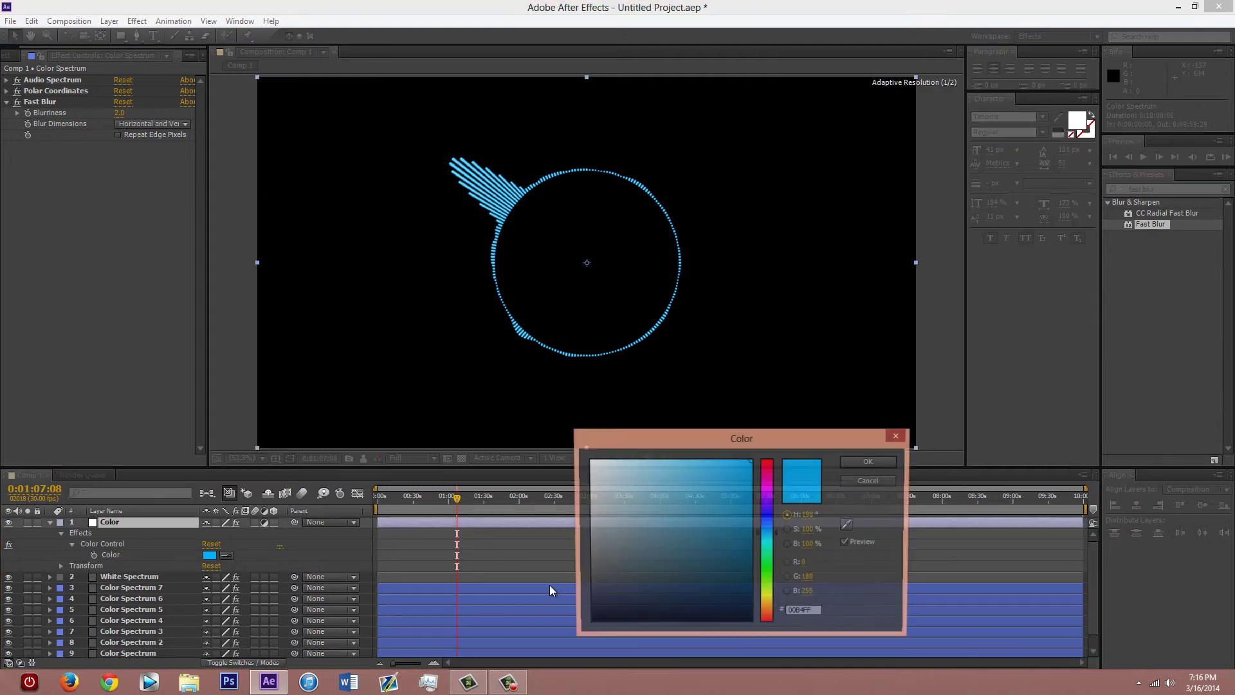
left_click(768, 496)
left_click(855, 460)
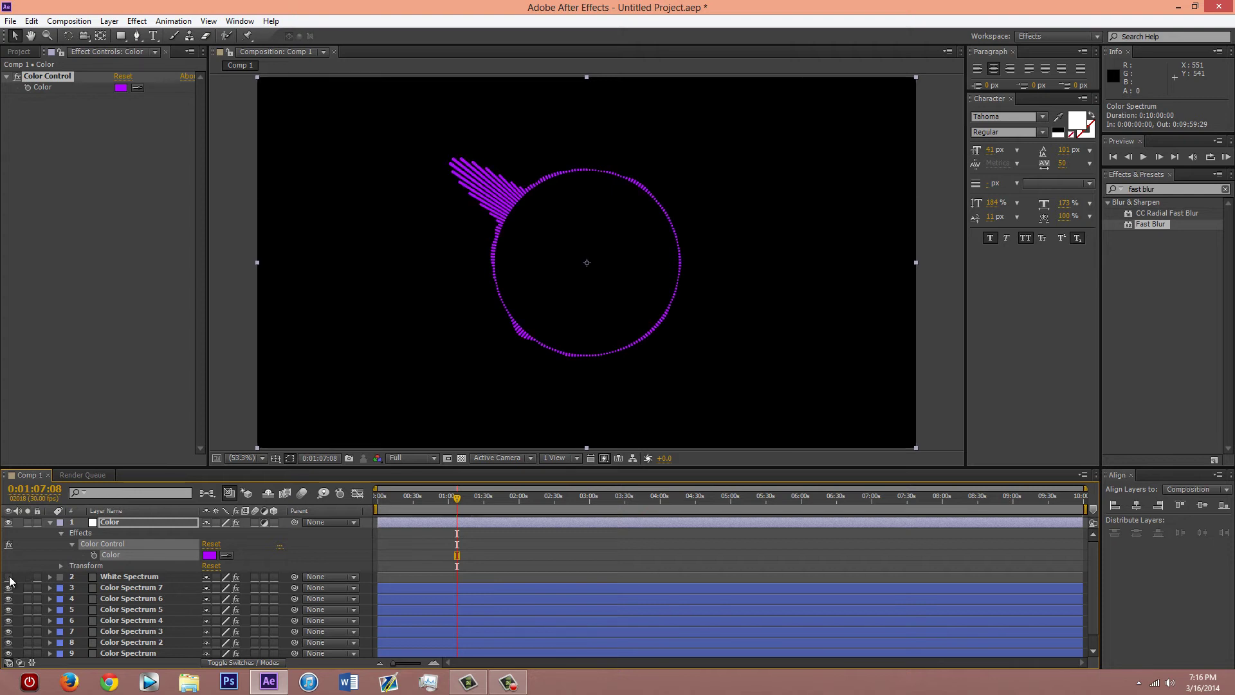
left_click(36, 551)
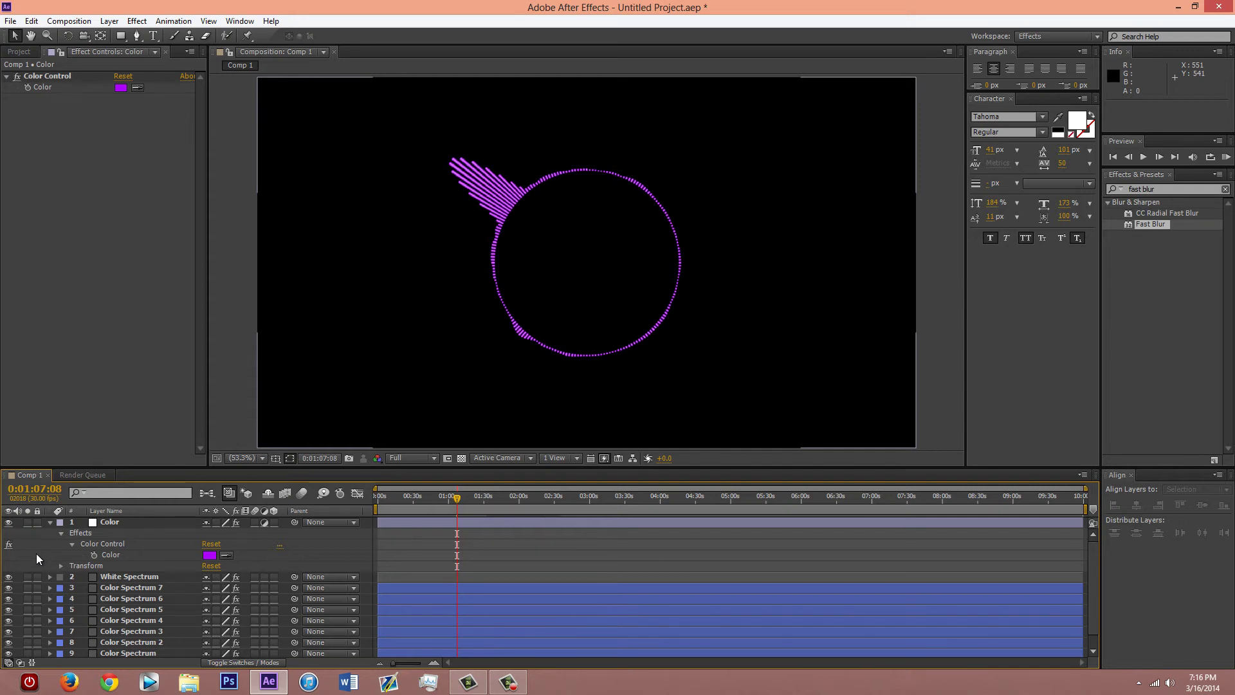
scroll(36, 554, "down", 1)
scroll(116, 557, "up", 1)
- Set the Color Control colour back to bright blue (00A8FF)
left_click(215, 553)
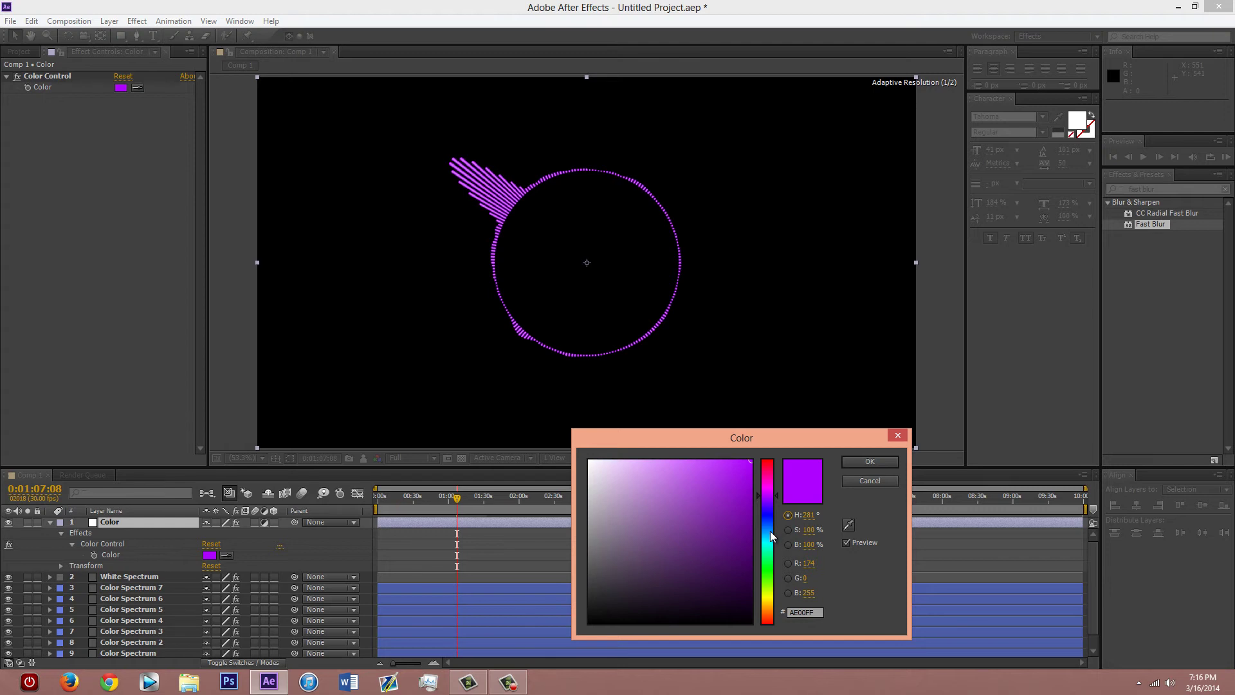
left_click(770, 532)
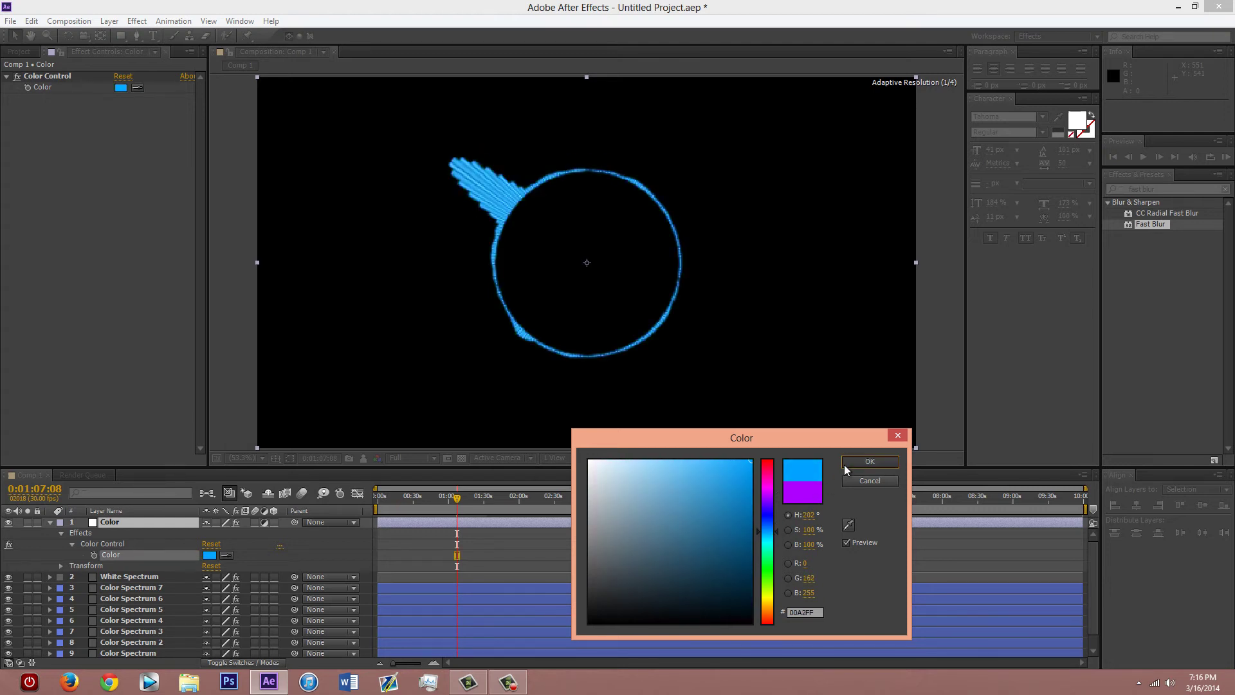
left_click(869, 462)
left_click(349, 557)
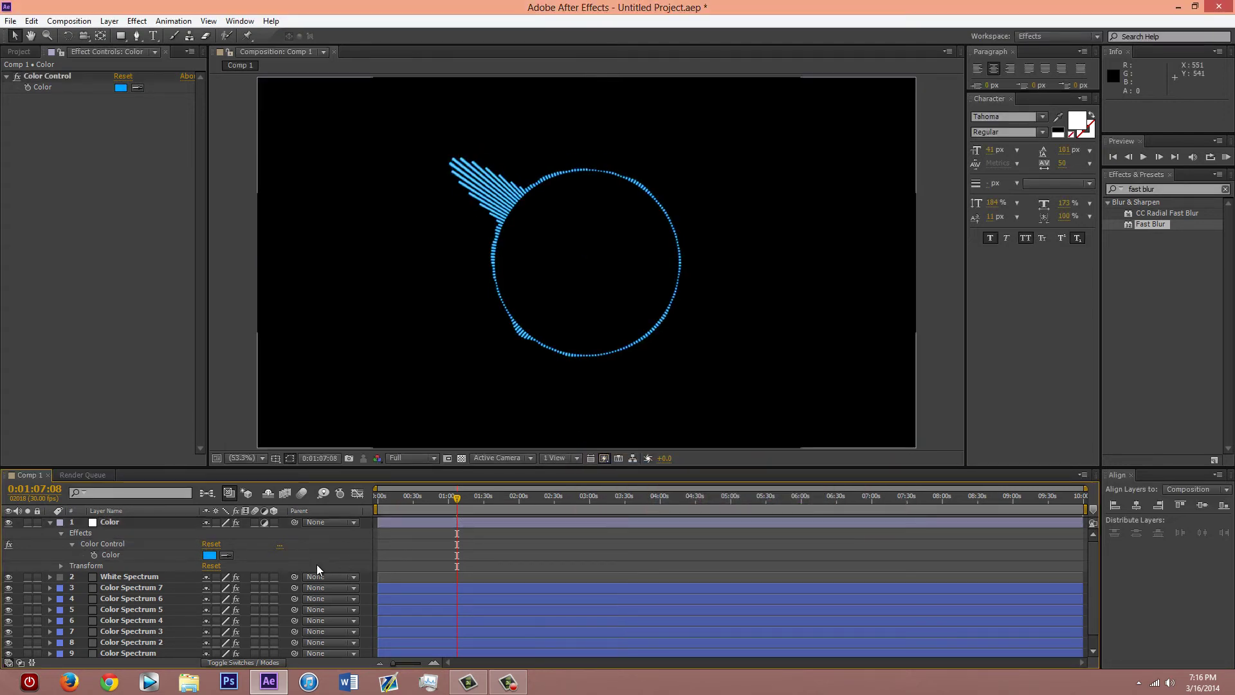
scroll(257, 573, "down", 1)
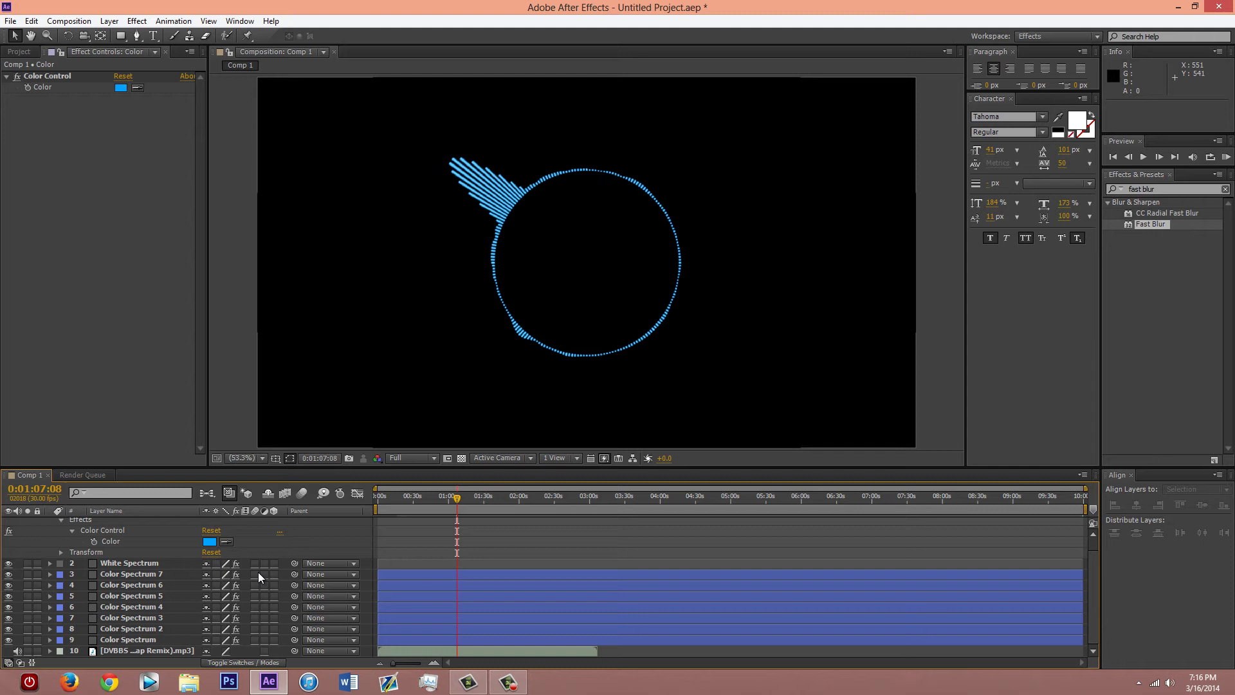
- Inspect the spectrum layers' effects and give Color Spectrum 6 a Fast Blur Blurriness of 4
left_click(152, 564)
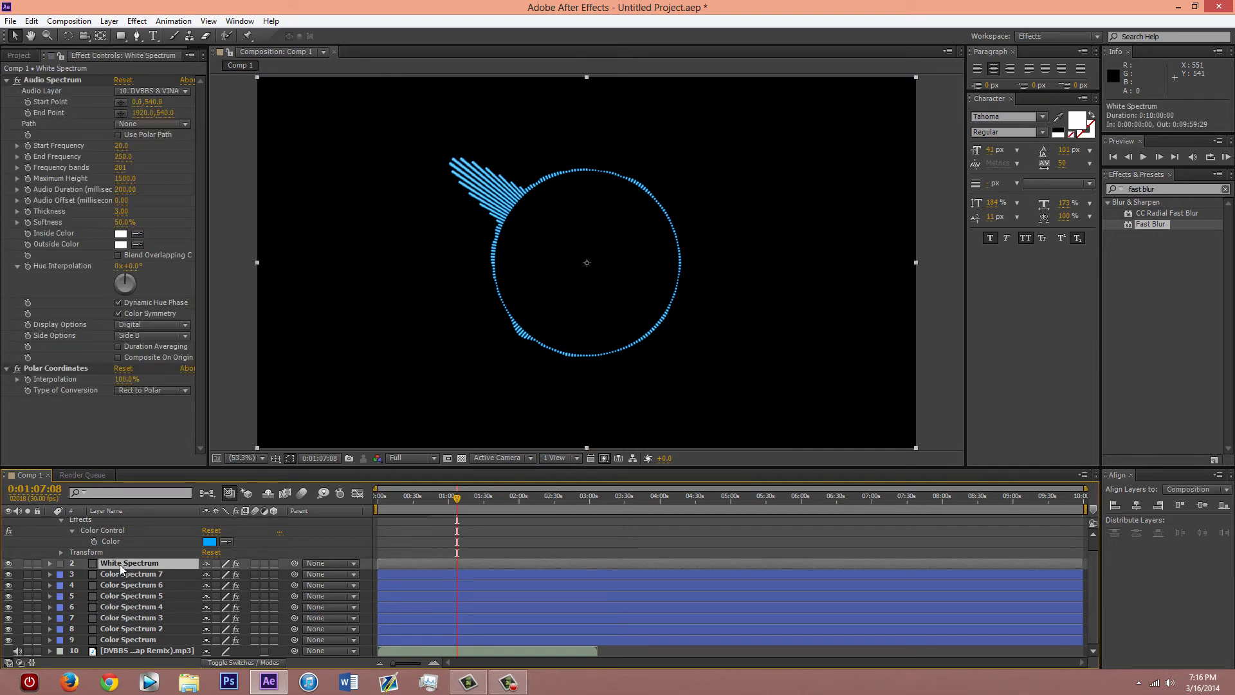
left_click(253, 545)
scroll(231, 558, "up", 1)
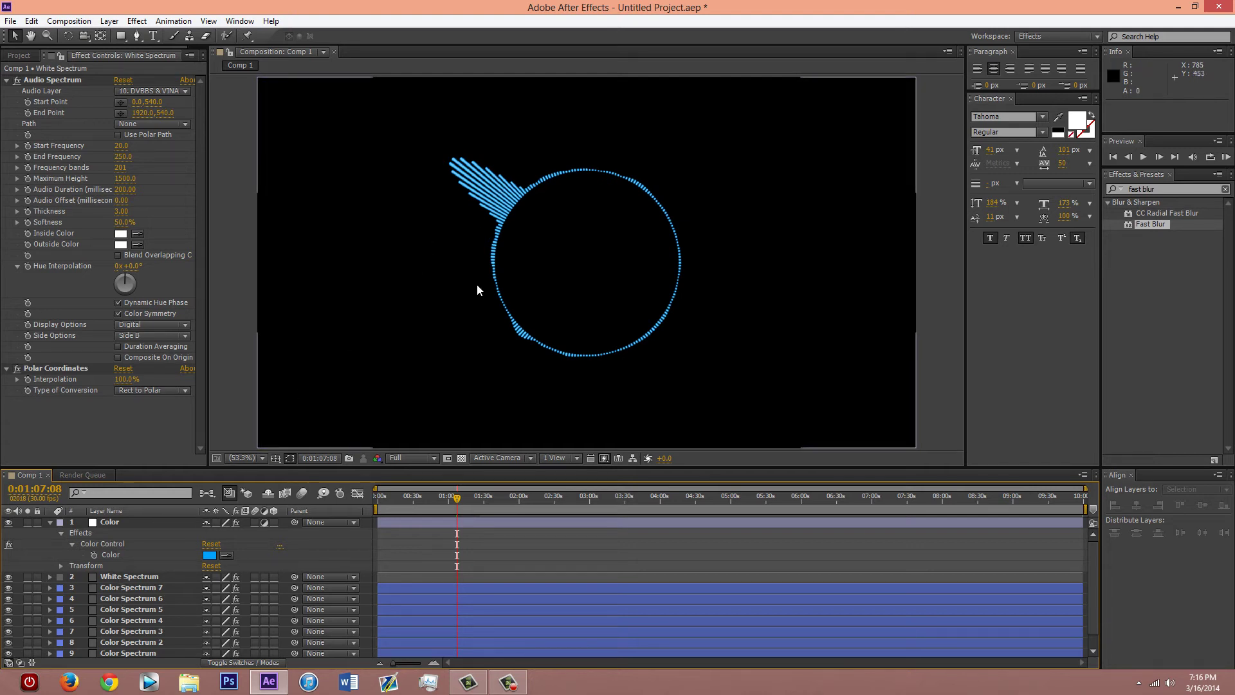
scroll(192, 570, "down", 1)
left_click(146, 573)
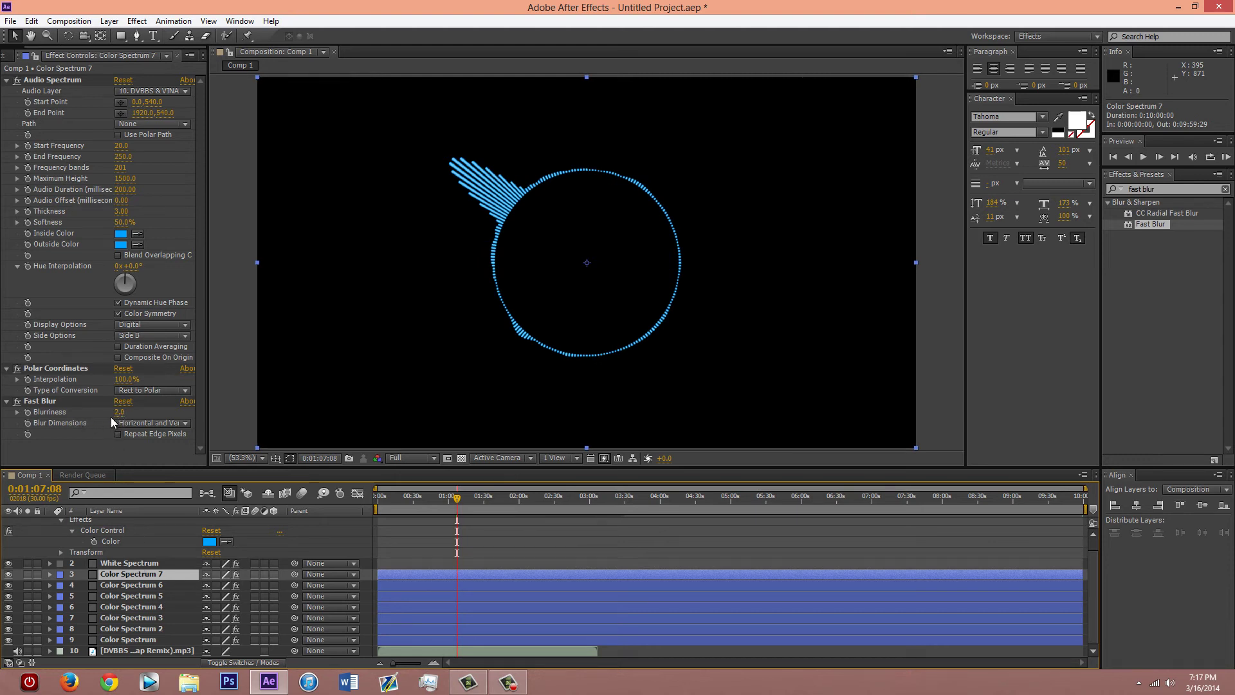
left_click(134, 584)
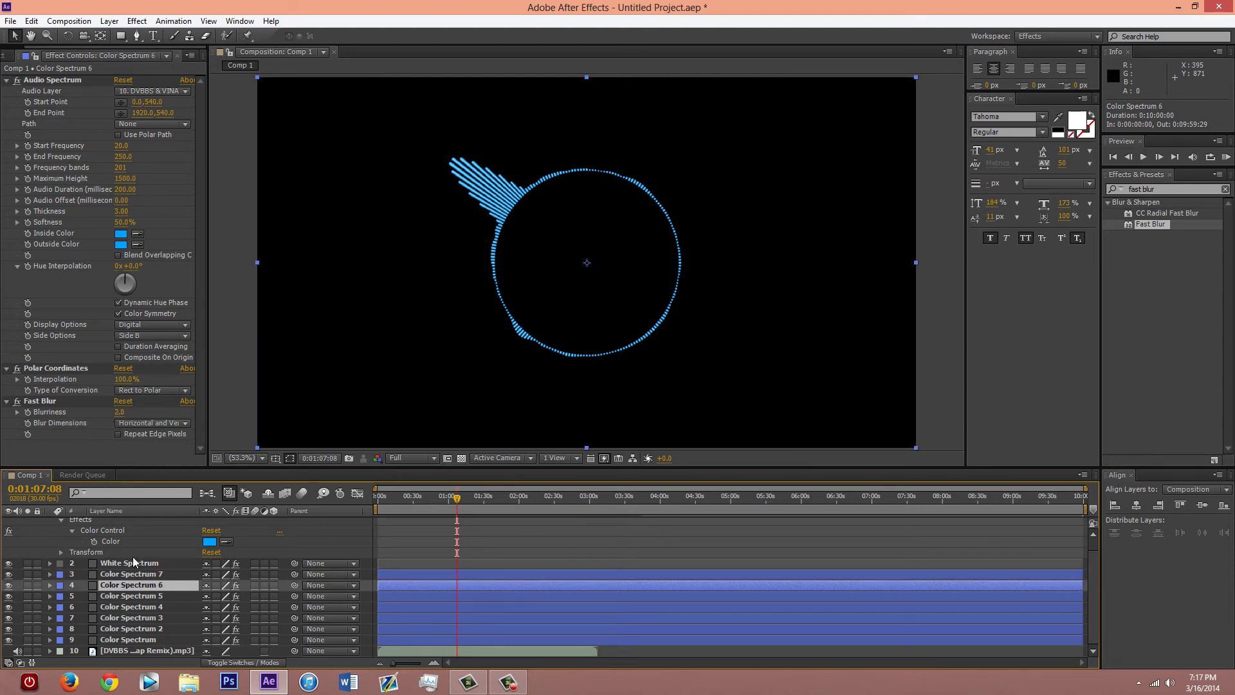
left_click(119, 412)
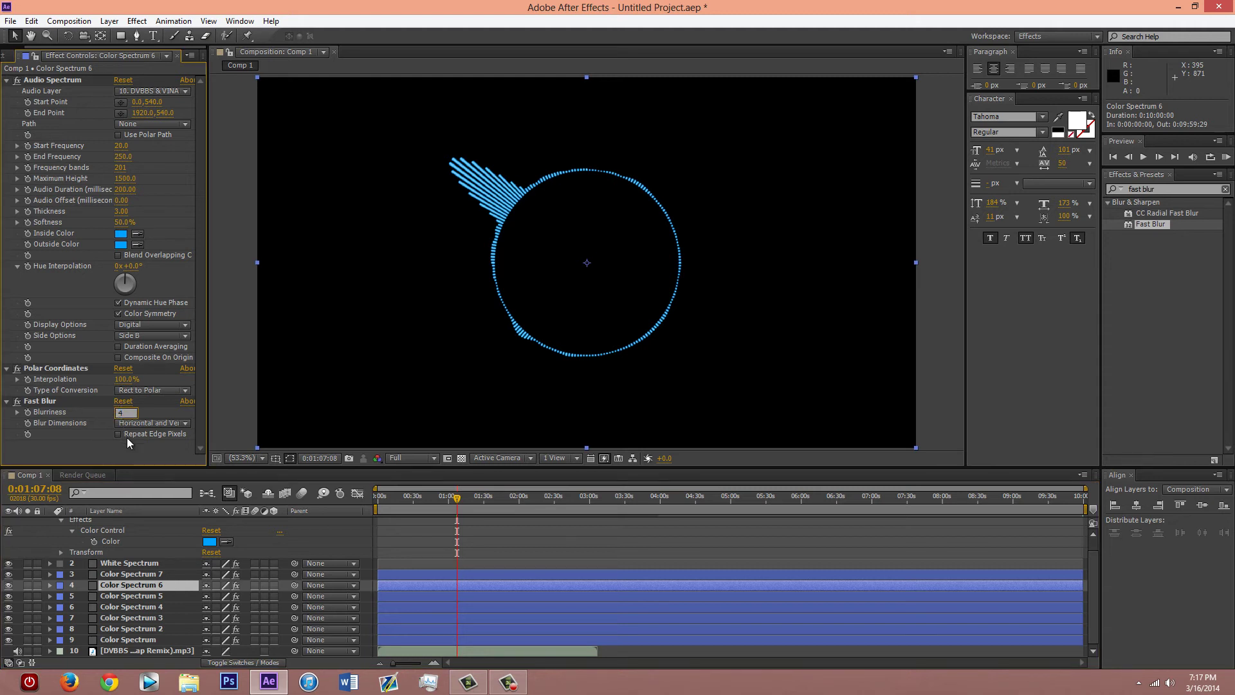
left_click(156, 533)
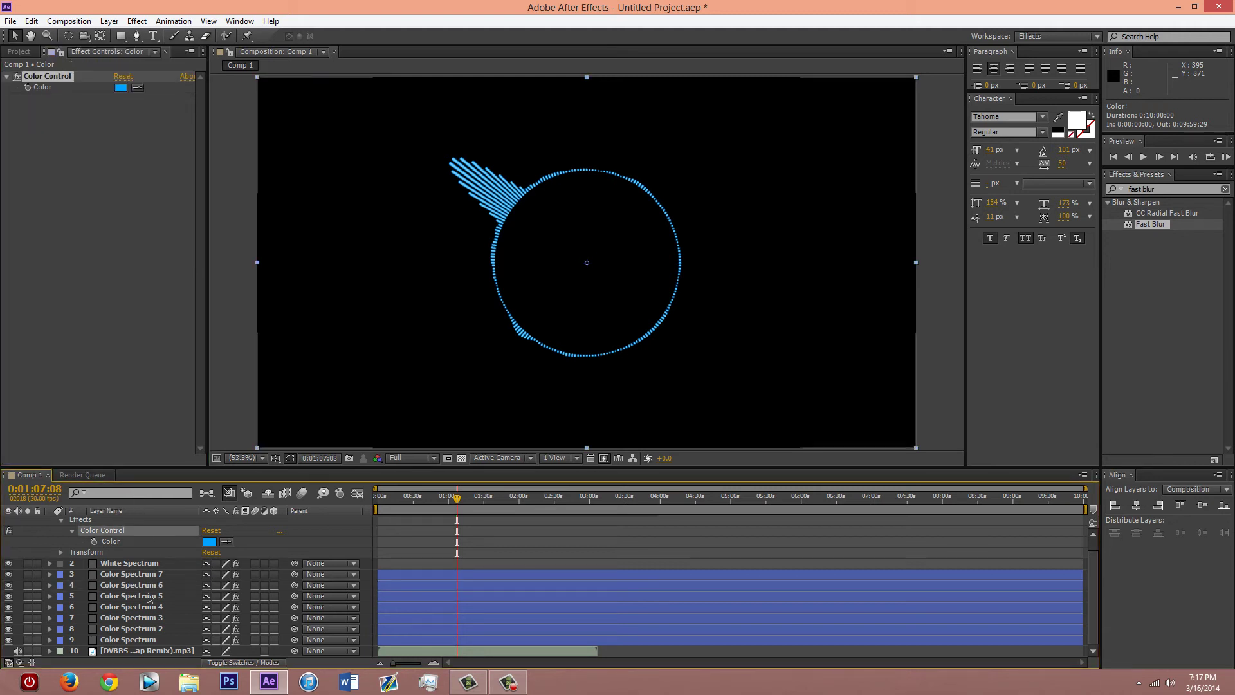
- Set Fast Blur Blurriness to 8, 16 and 32 on Color Spectrum 5, 4 and 3
left_click(145, 596)
left_click(120, 412)
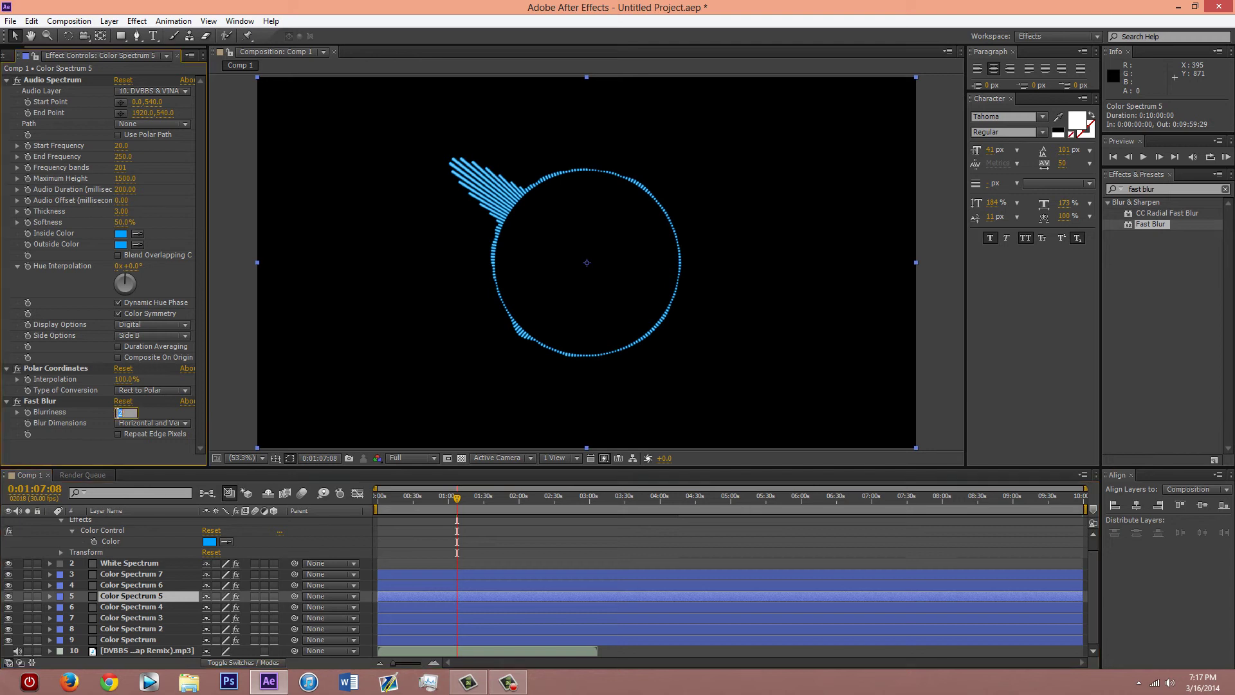
type("8")
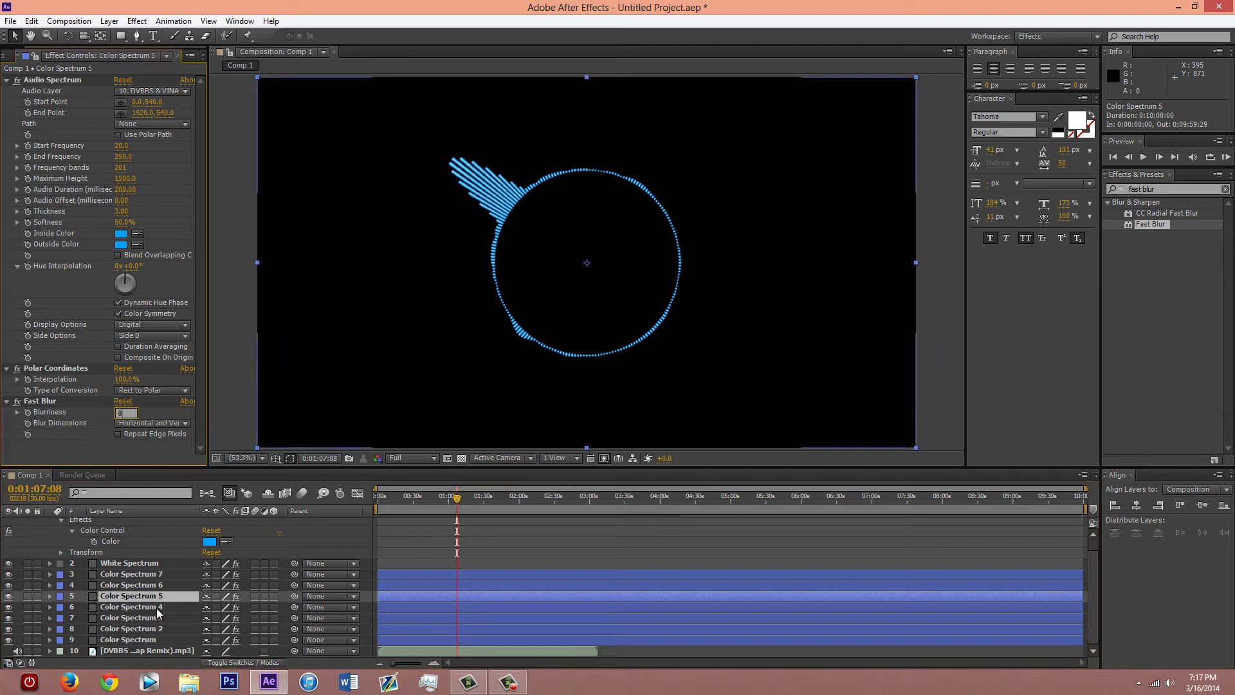
left_click(158, 607)
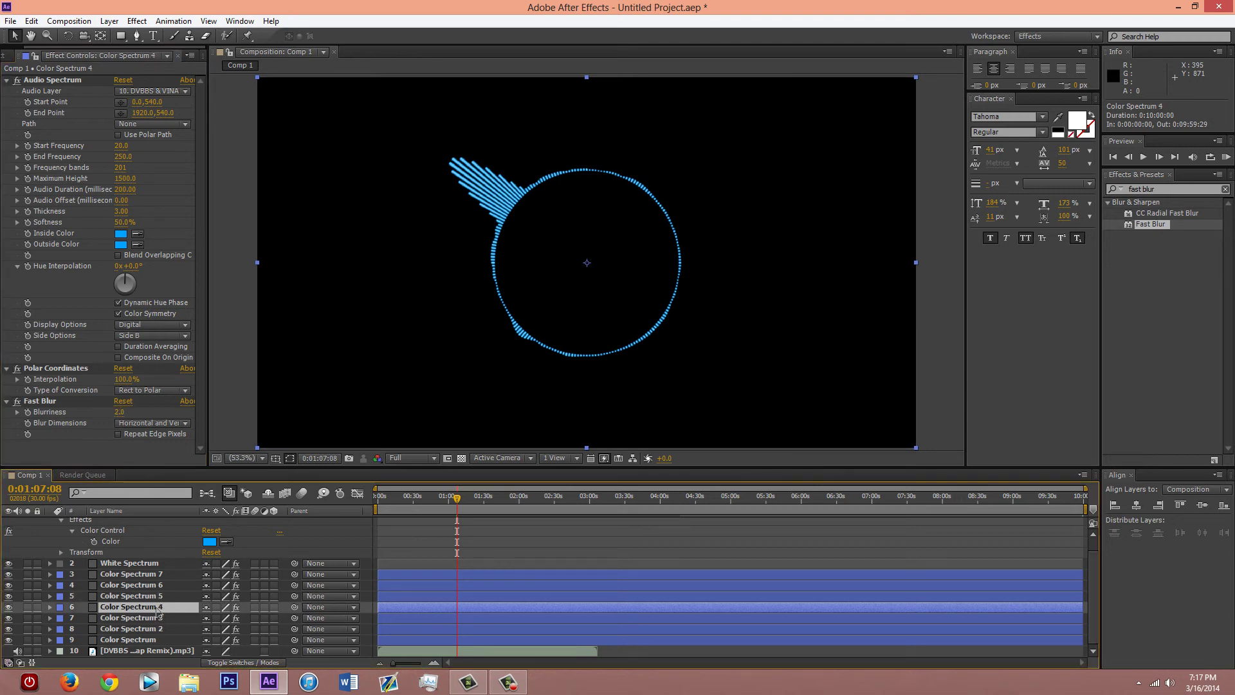
left_click(120, 413)
type("16")
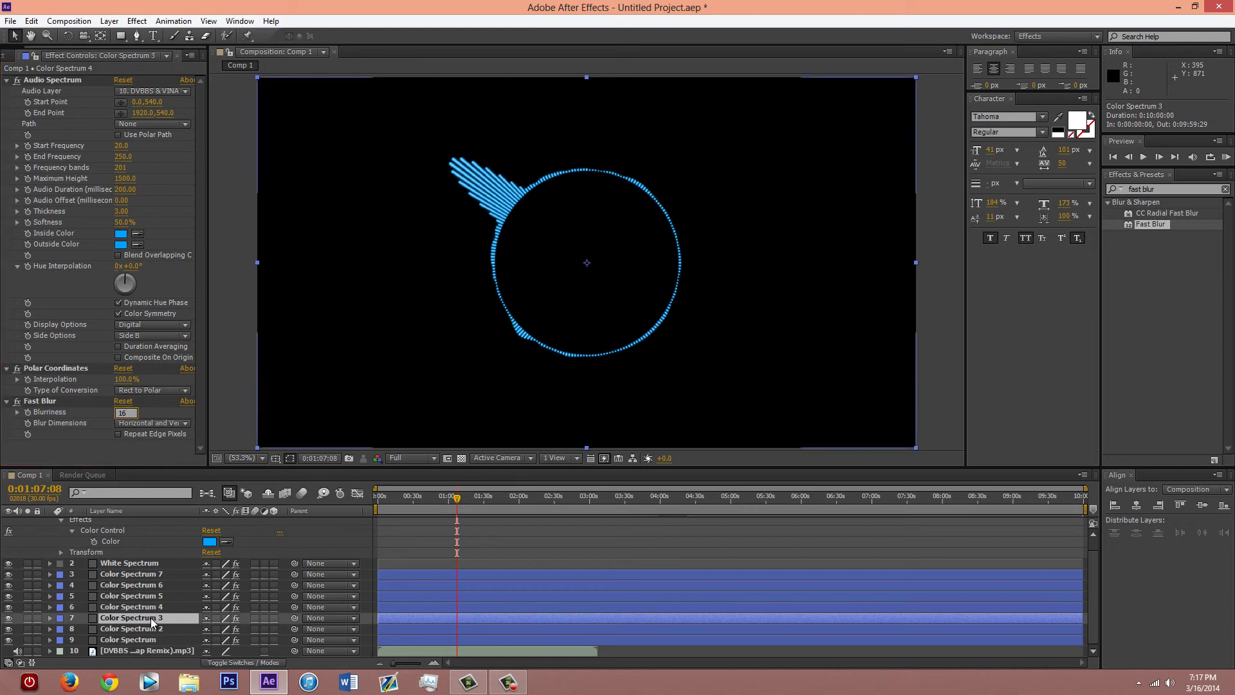
left_click(138, 617)
left_click(120, 412)
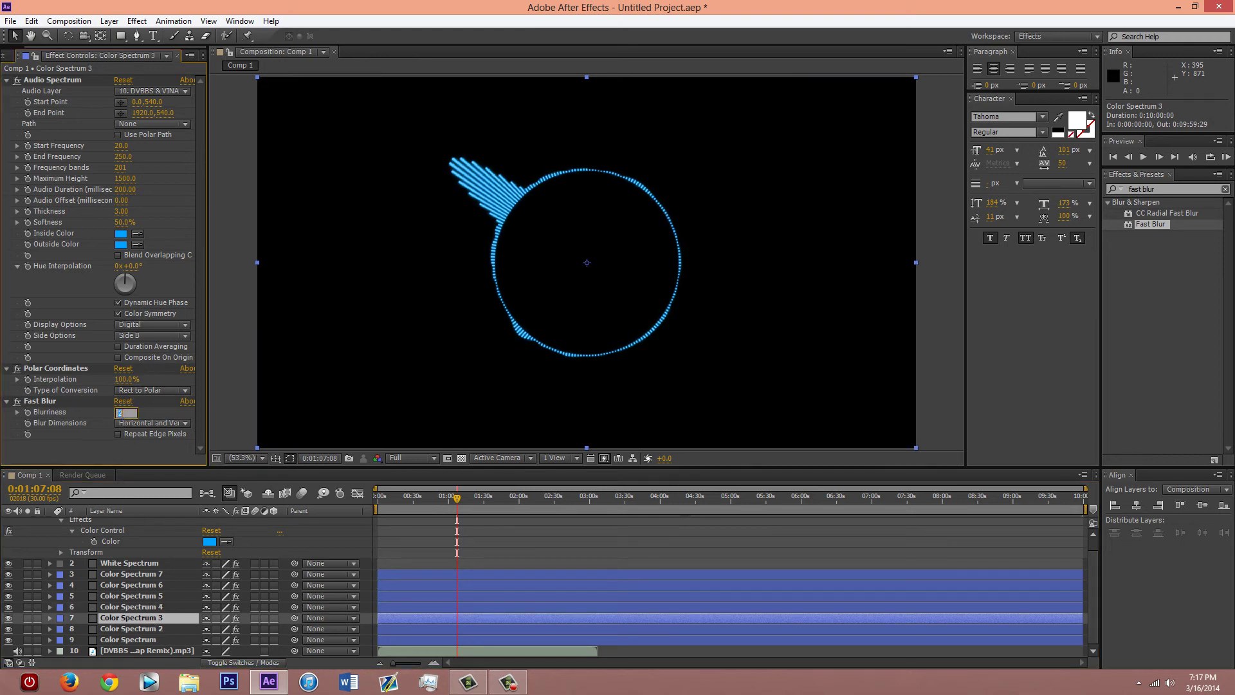
type("32")
- Set Blurriness to 64 on Color Spectrum 2 and 128 on the original Color Spectrum
left_click(146, 628)
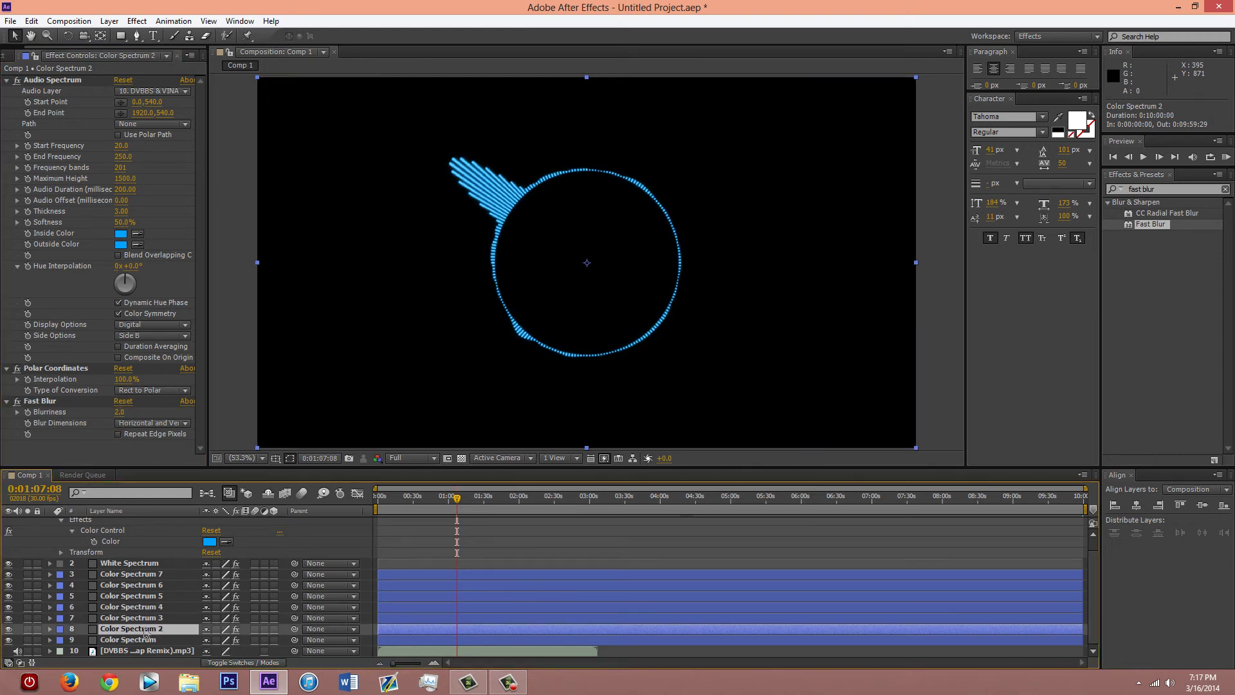
left_click(120, 412)
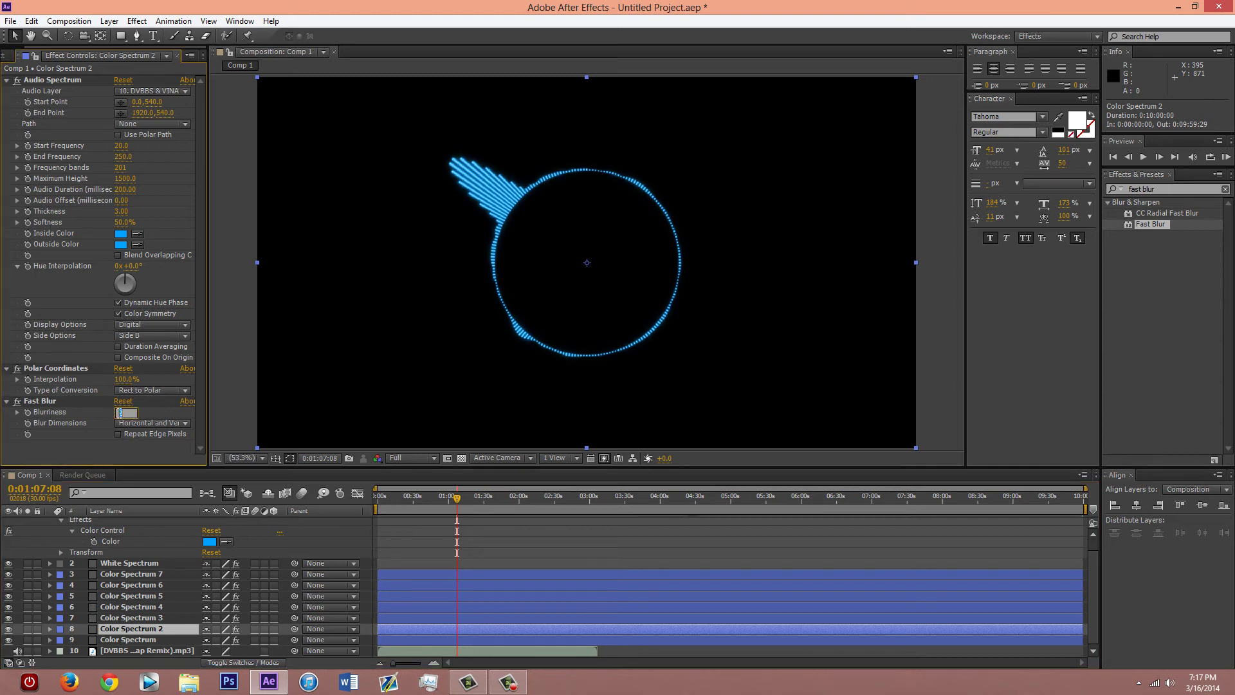
key("Return")
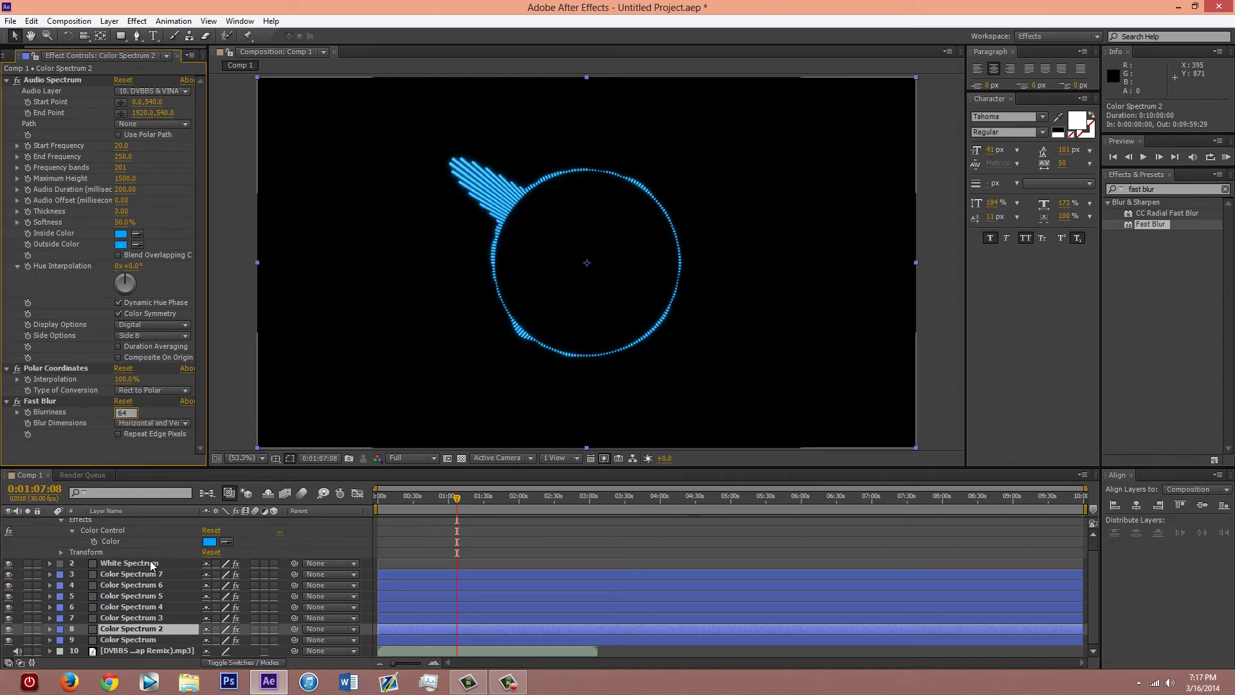
left_click(140, 640)
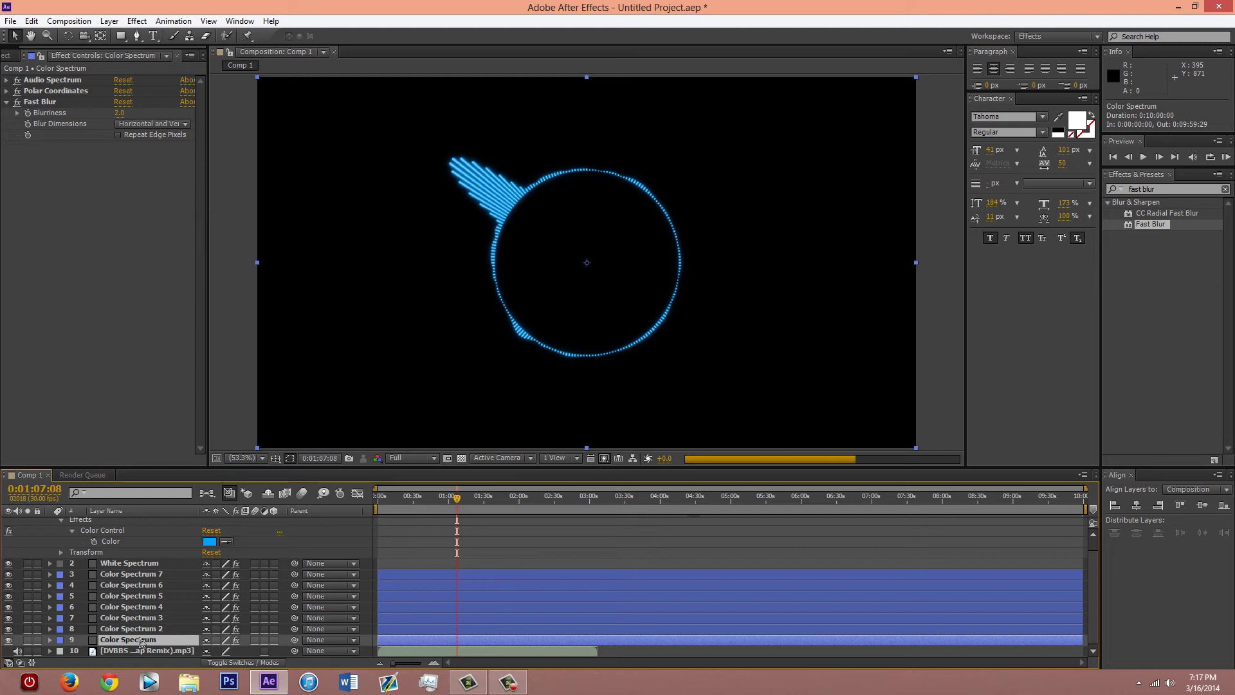
left_click(119, 113)
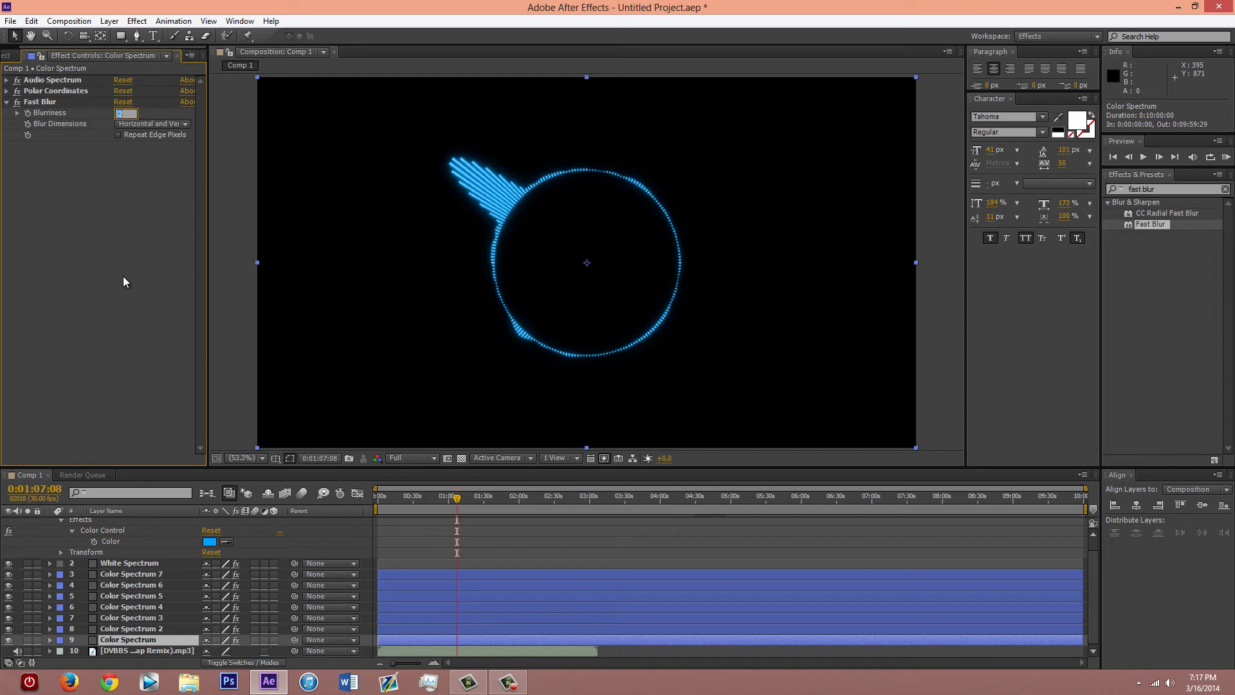
type("128.0")
key("Return")
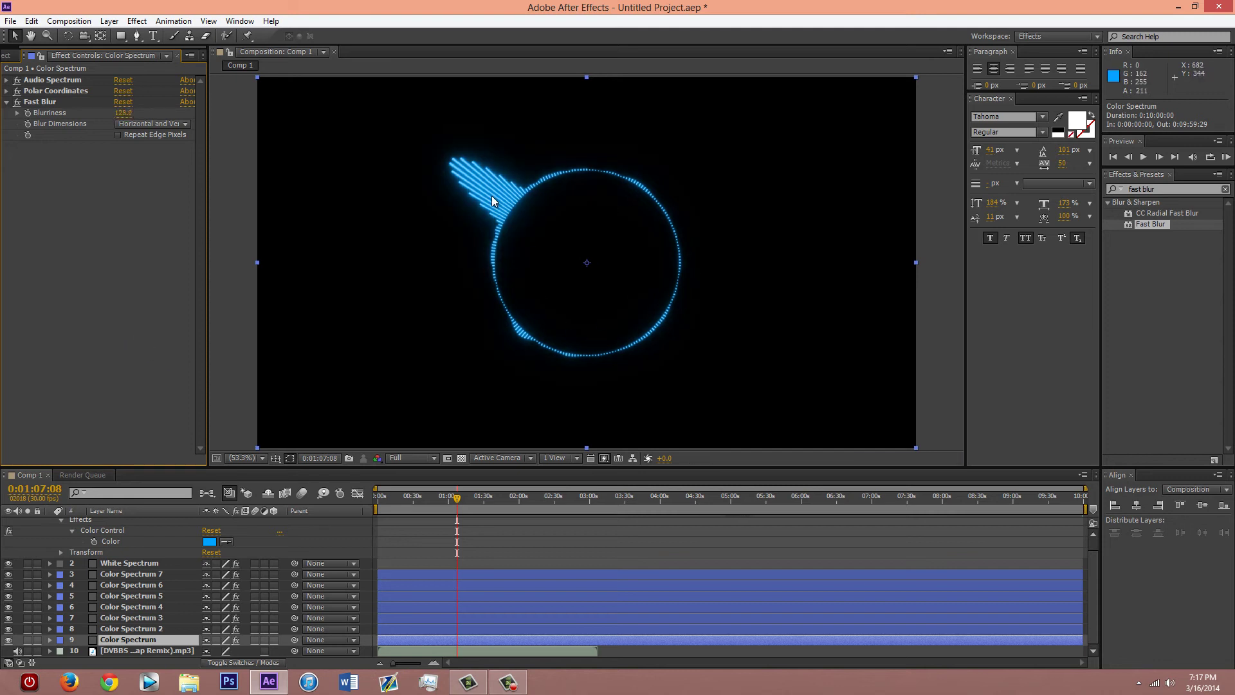
- Preview the glow at 0:01:20:28, zooming the viewer to 100% and back to 50%
left_click(472, 496)
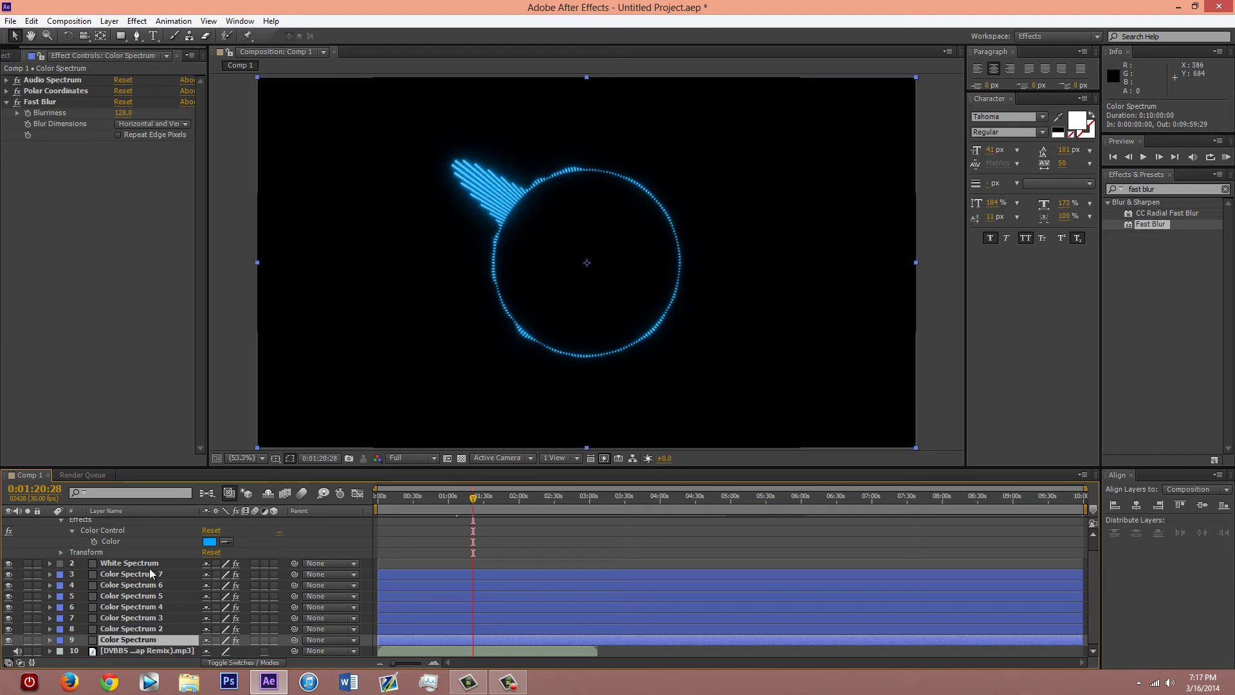
scroll(152, 582, "up", 2)
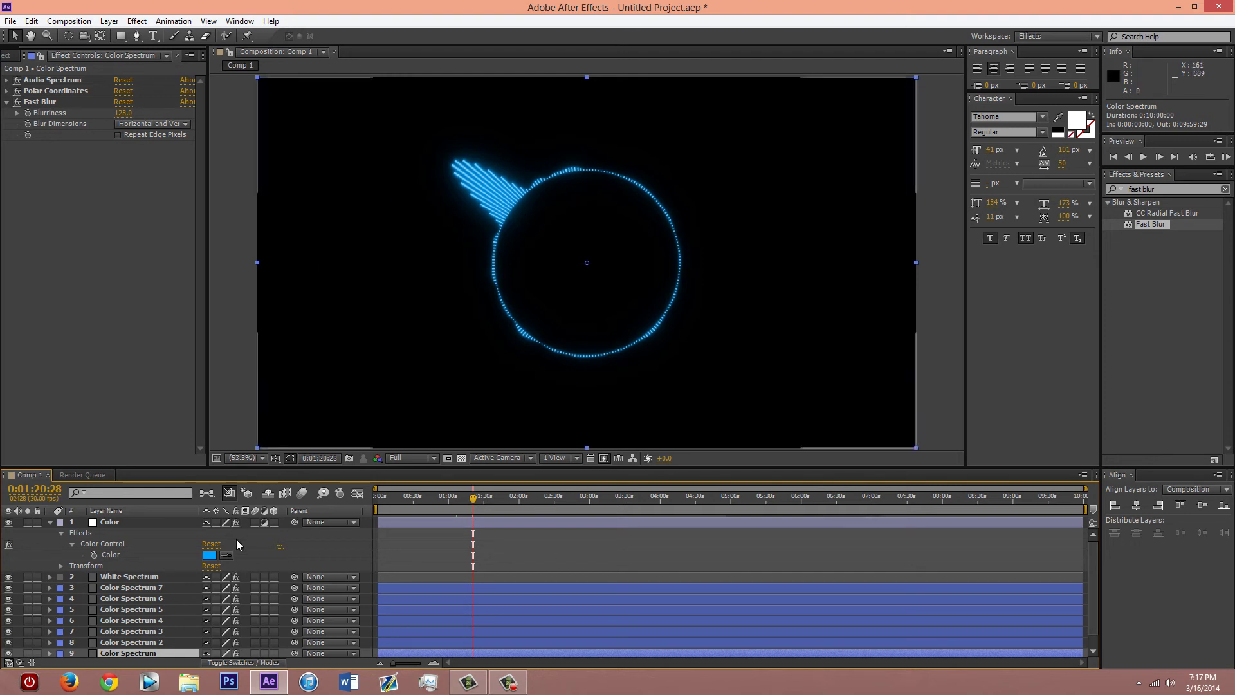
key("slash")
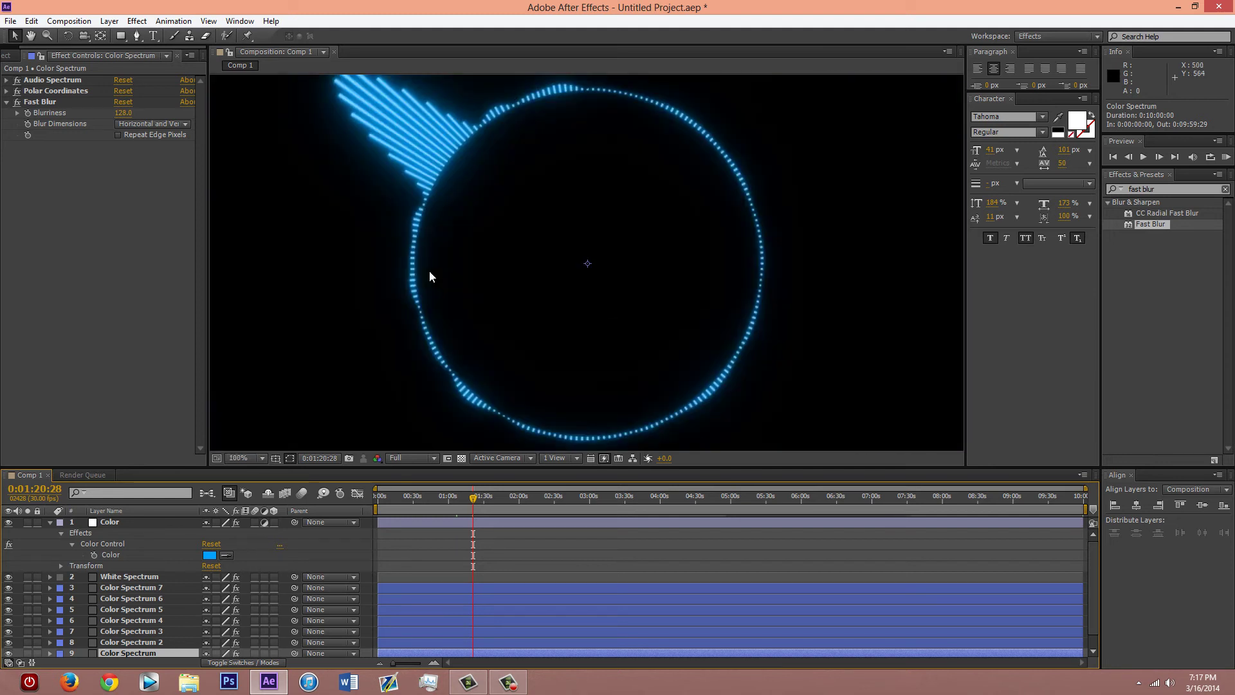
key("comma")
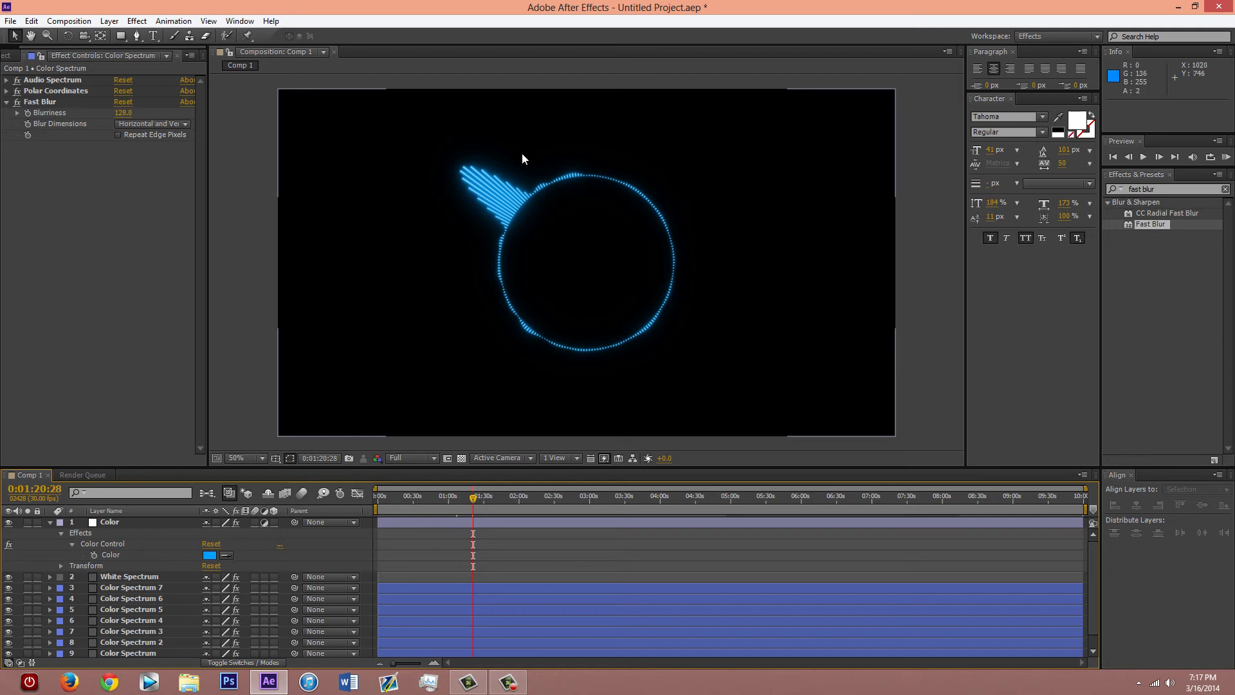
- Browse to Pictures > TehMusics > Channel Art and select tm-logo-for-videos.png for import
left_click(10, 20)
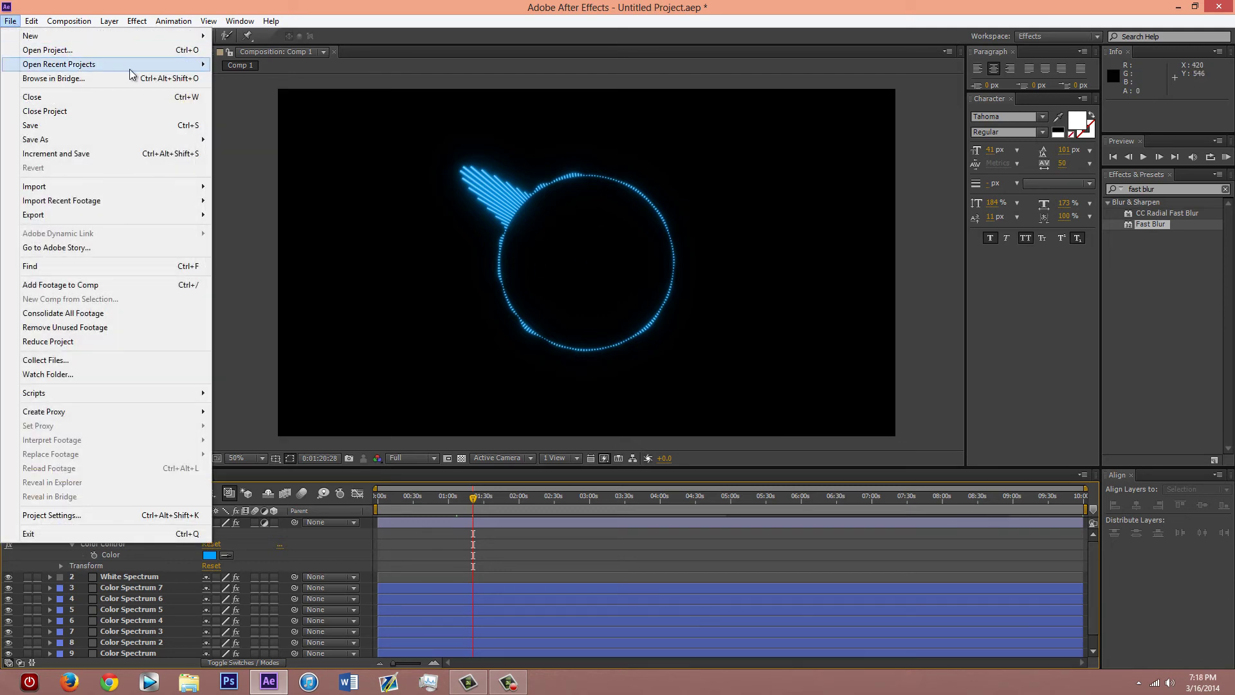
mouse_move(113, 186)
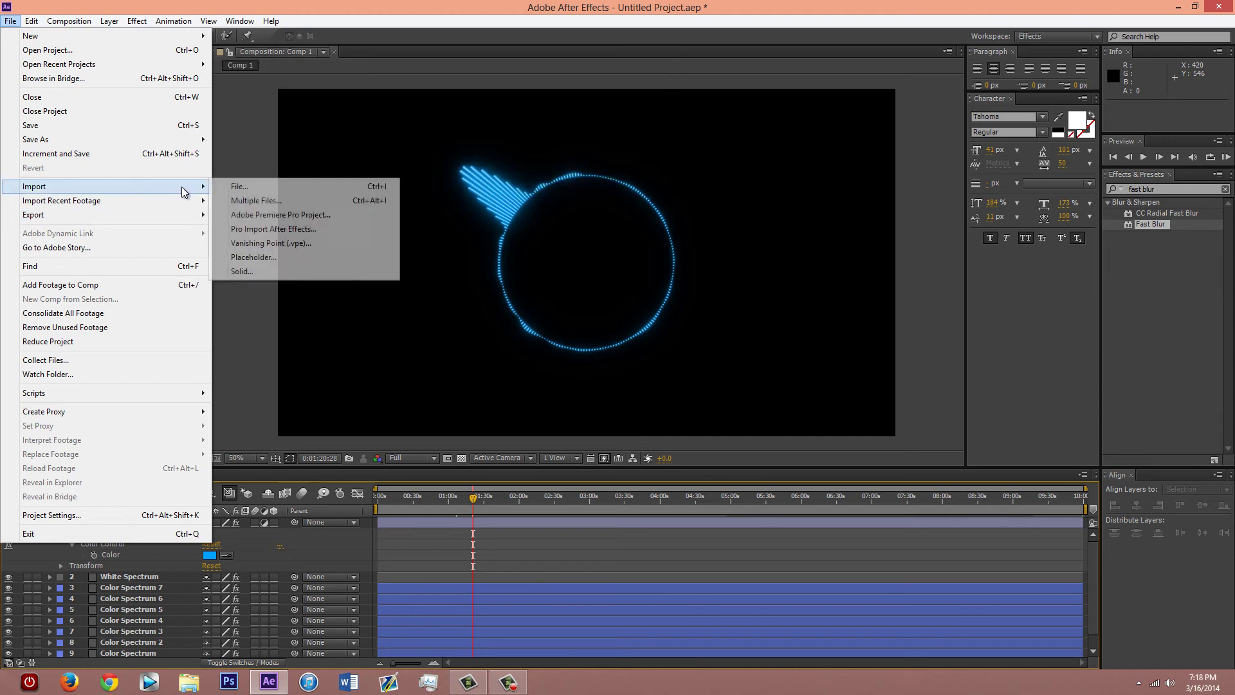
left_click(253, 187)
left_click(198, 191)
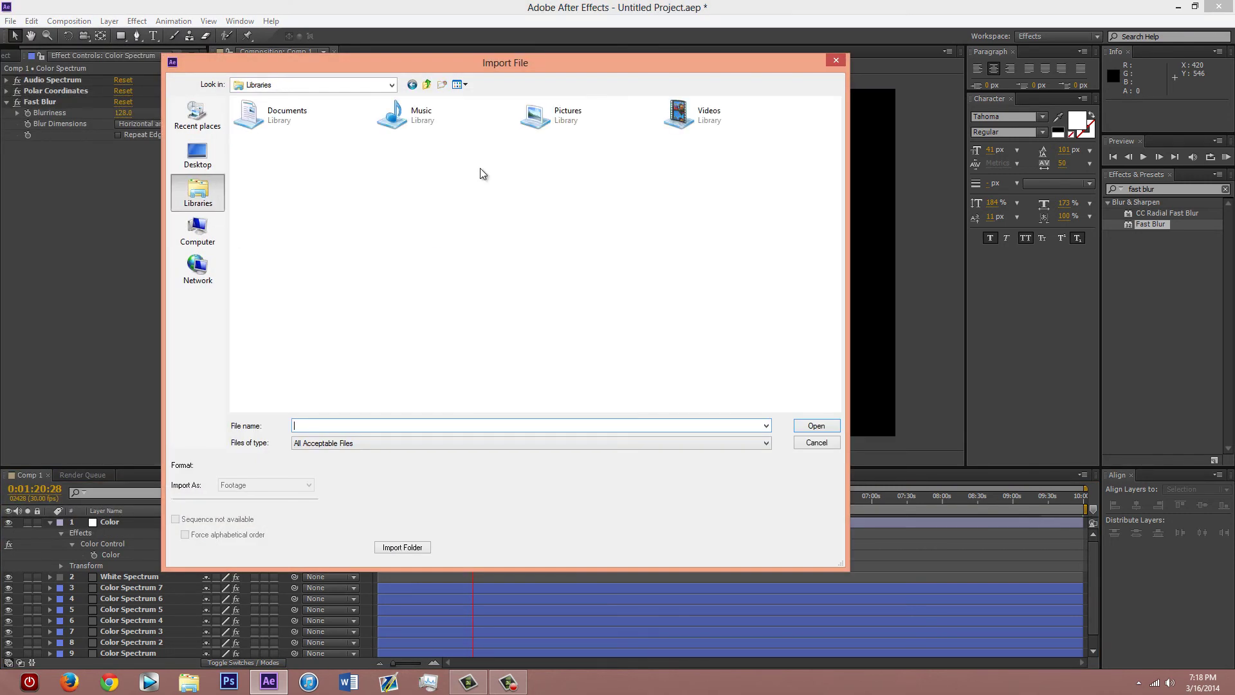
double_click(617, 125)
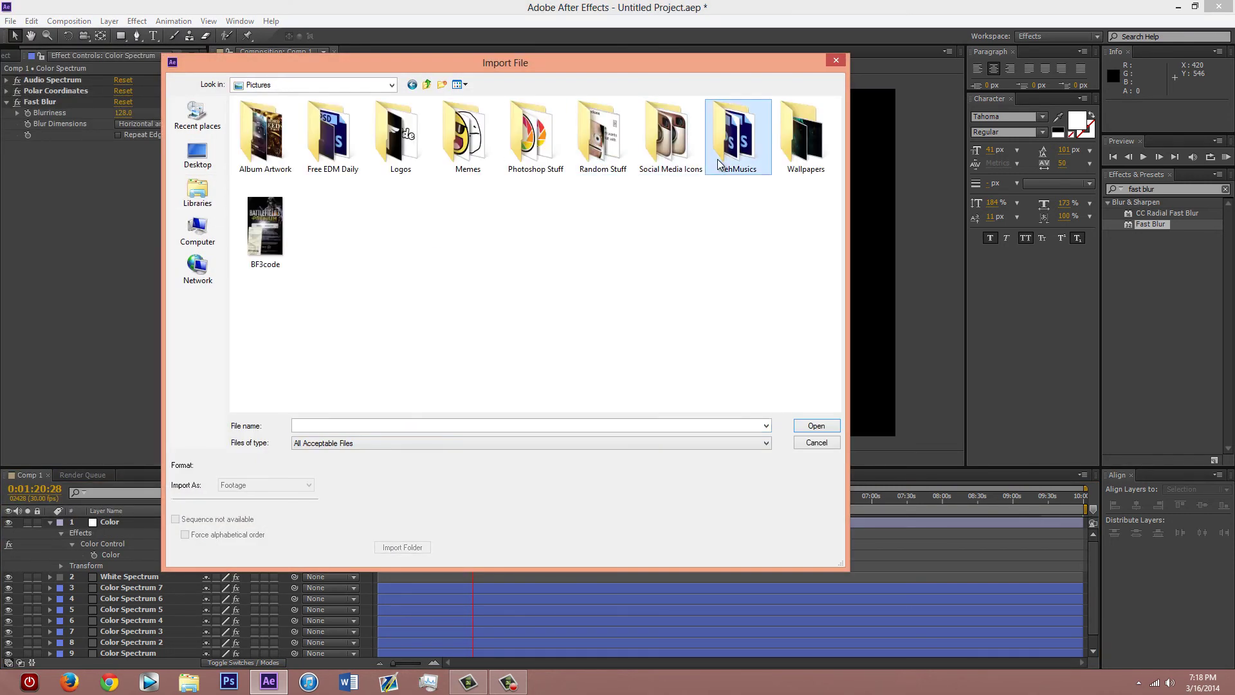
double_click(739, 142)
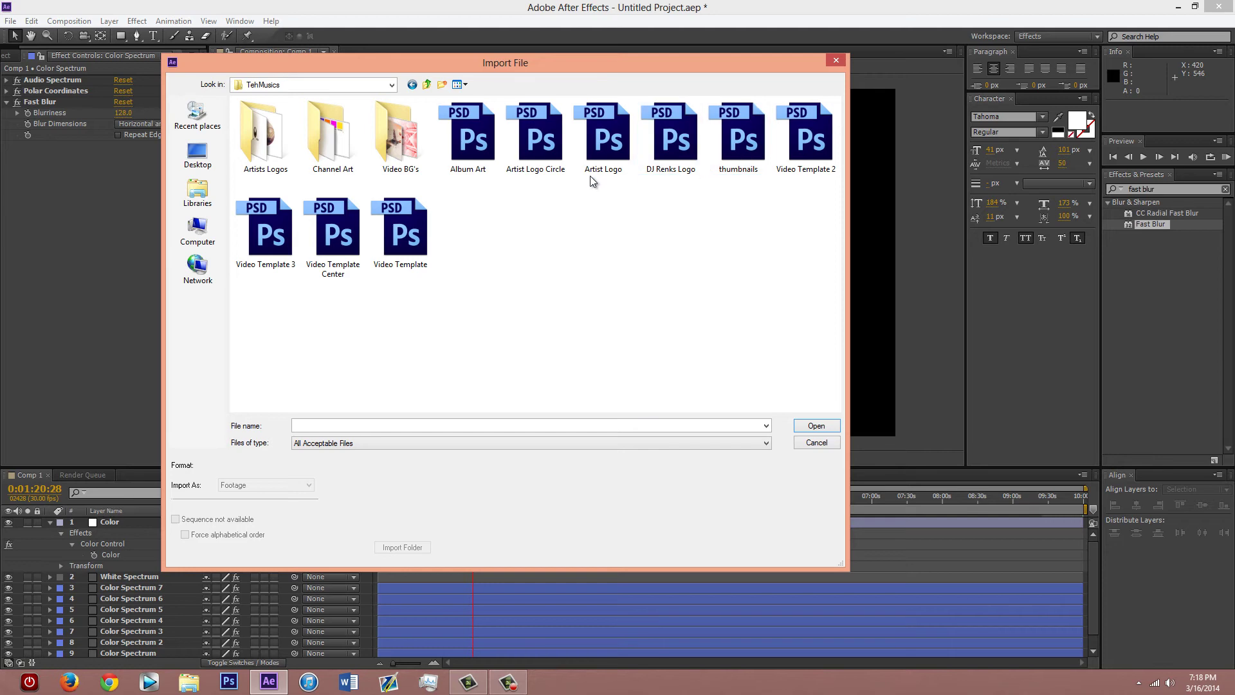
double_click(316, 155)
scroll(518, 242, "down", 10)
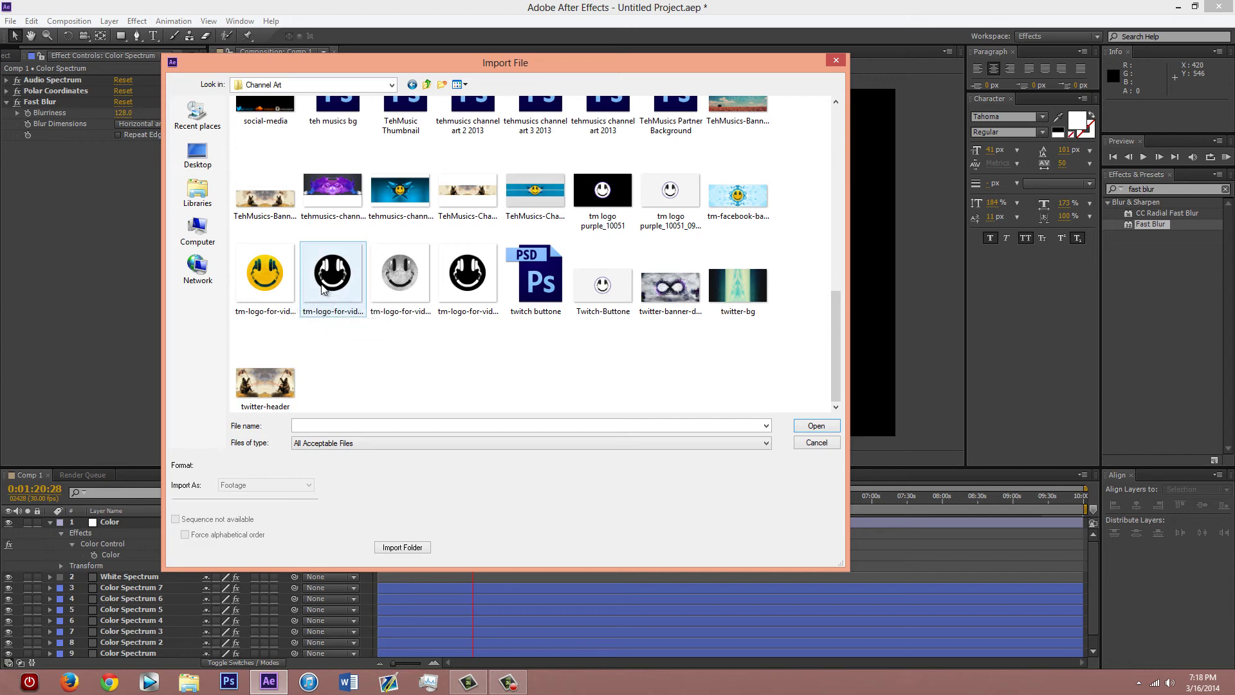
left_click(276, 280)
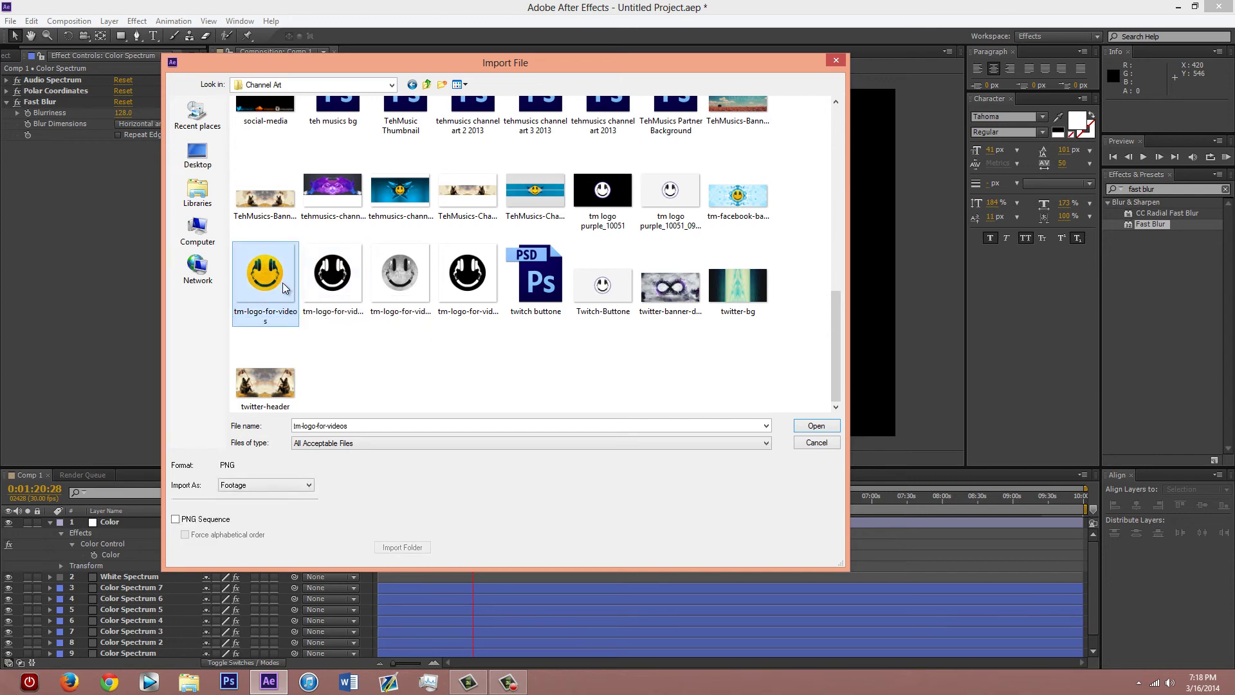
- Import the logo, add it to the Comp 1 timeline and scale it to 86%
left_click(807, 426)
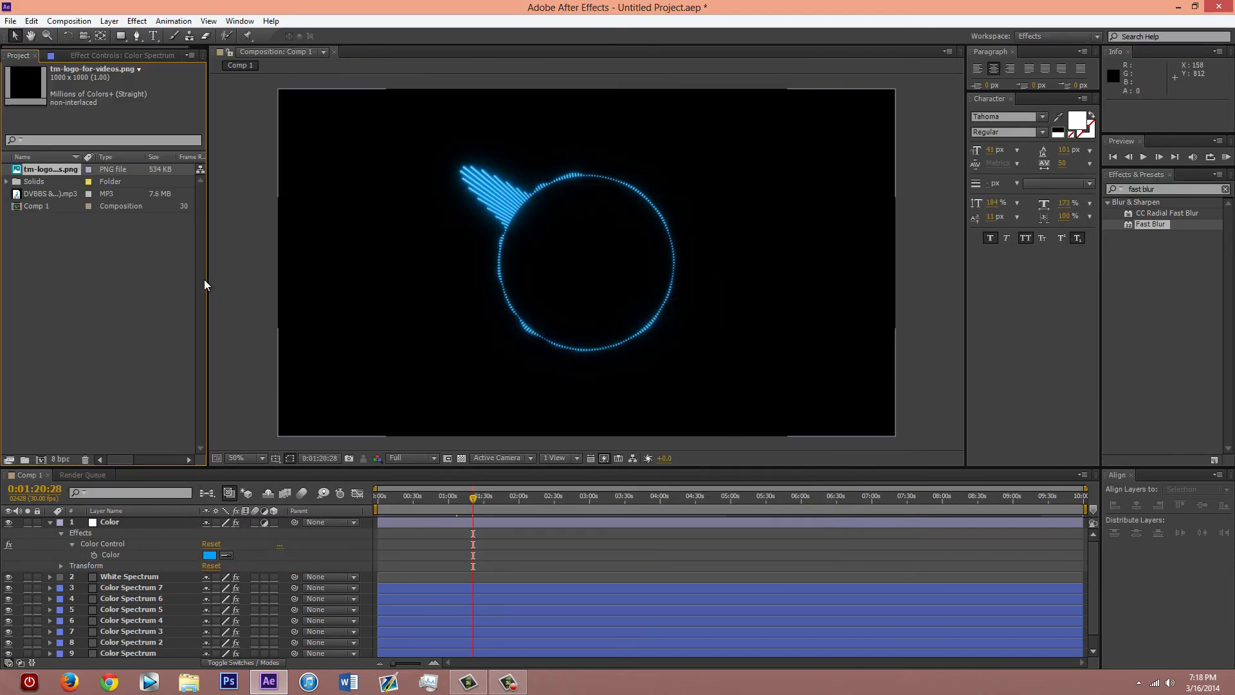
left_click_drag(64, 175, 149, 649)
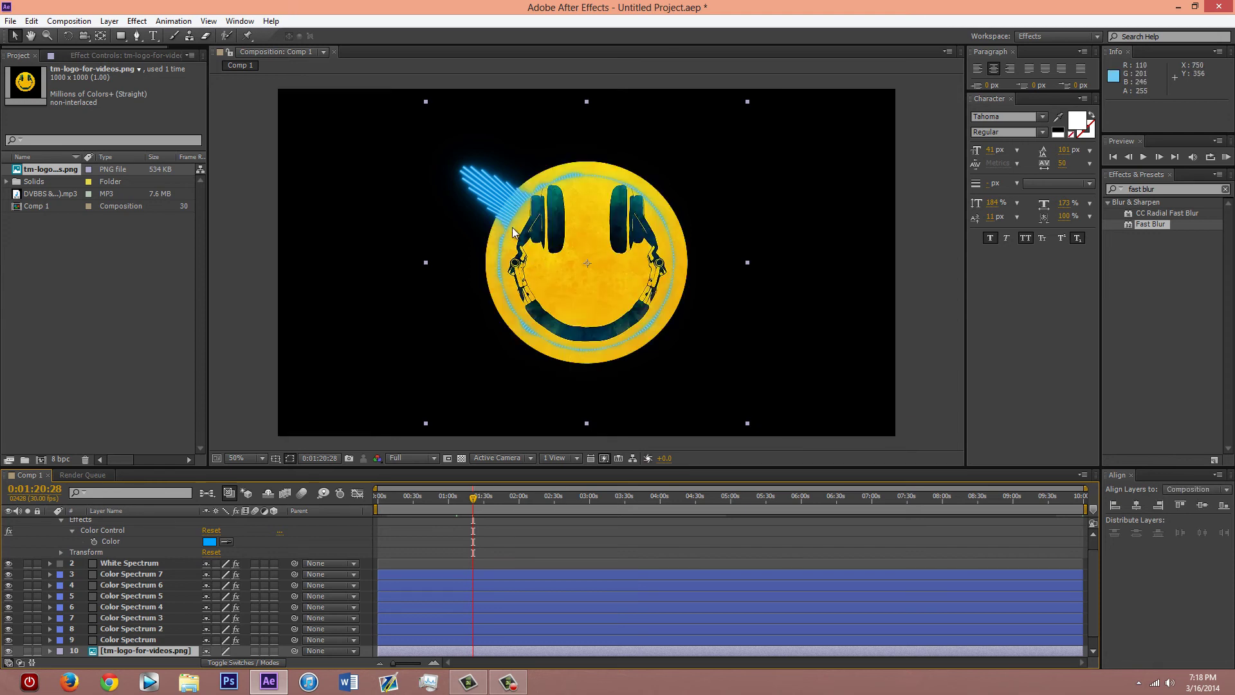
left_click(49, 650)
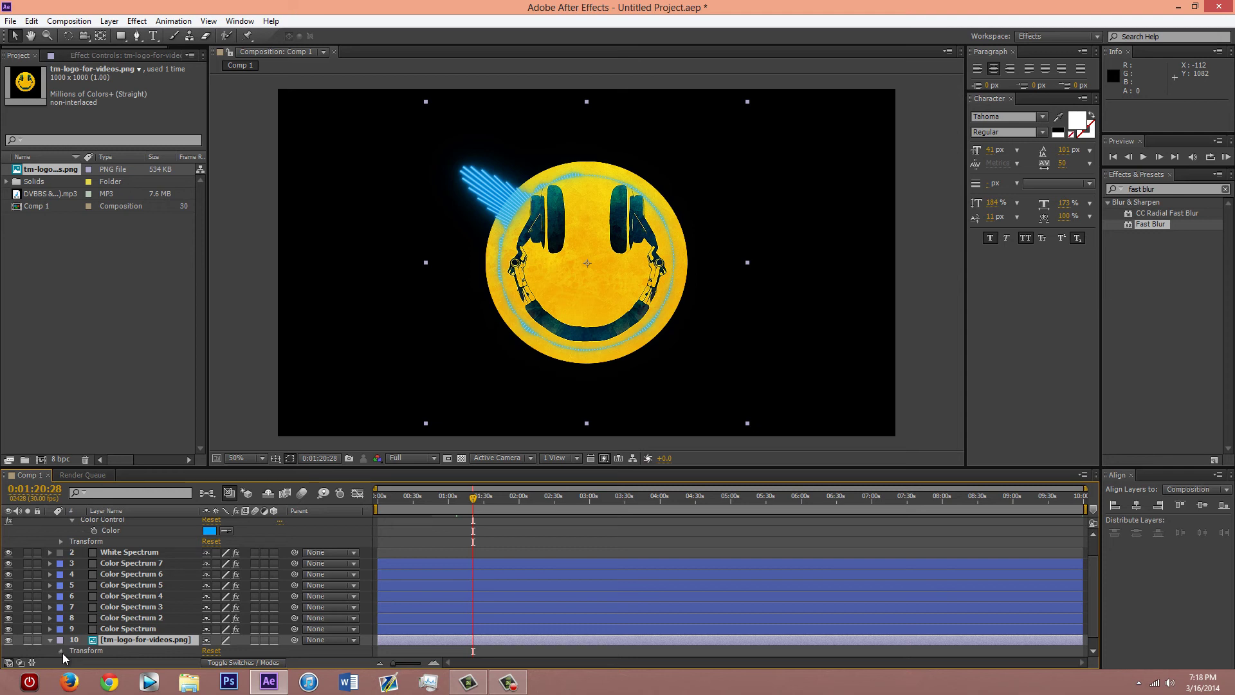
left_click(61, 650)
scroll(57, 627, "down", 1)
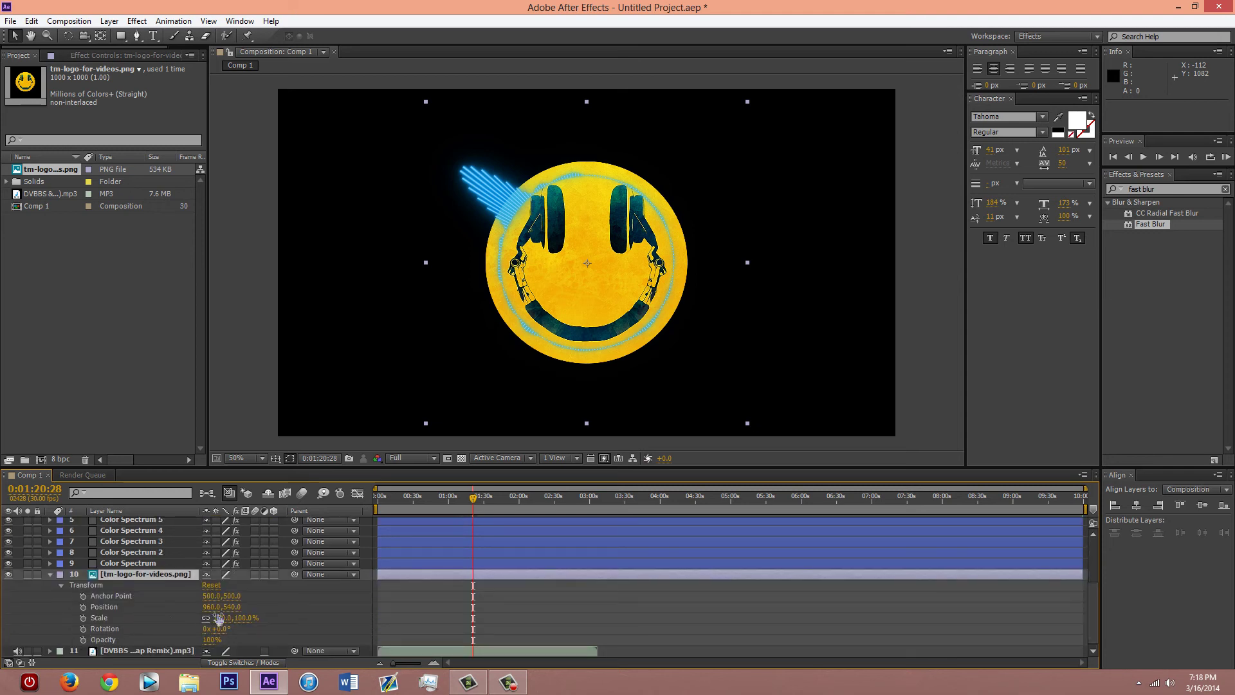
left_click_drag(219, 617, 214, 621)
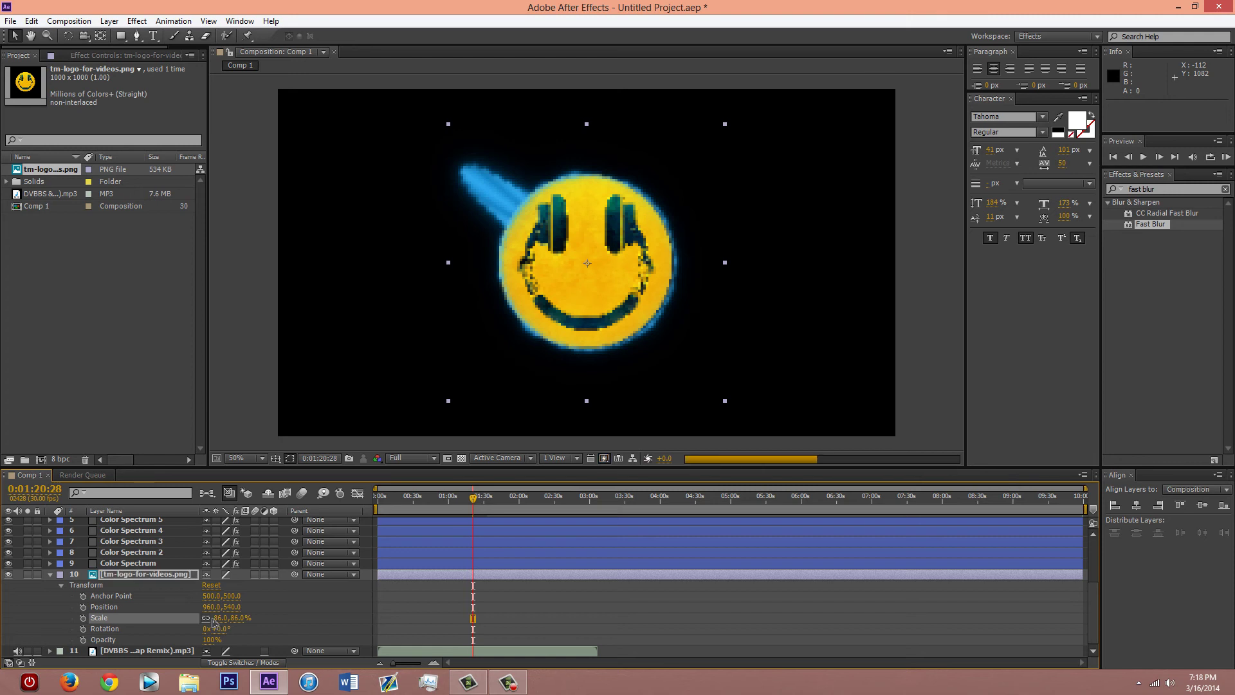
left_click(314, 607)
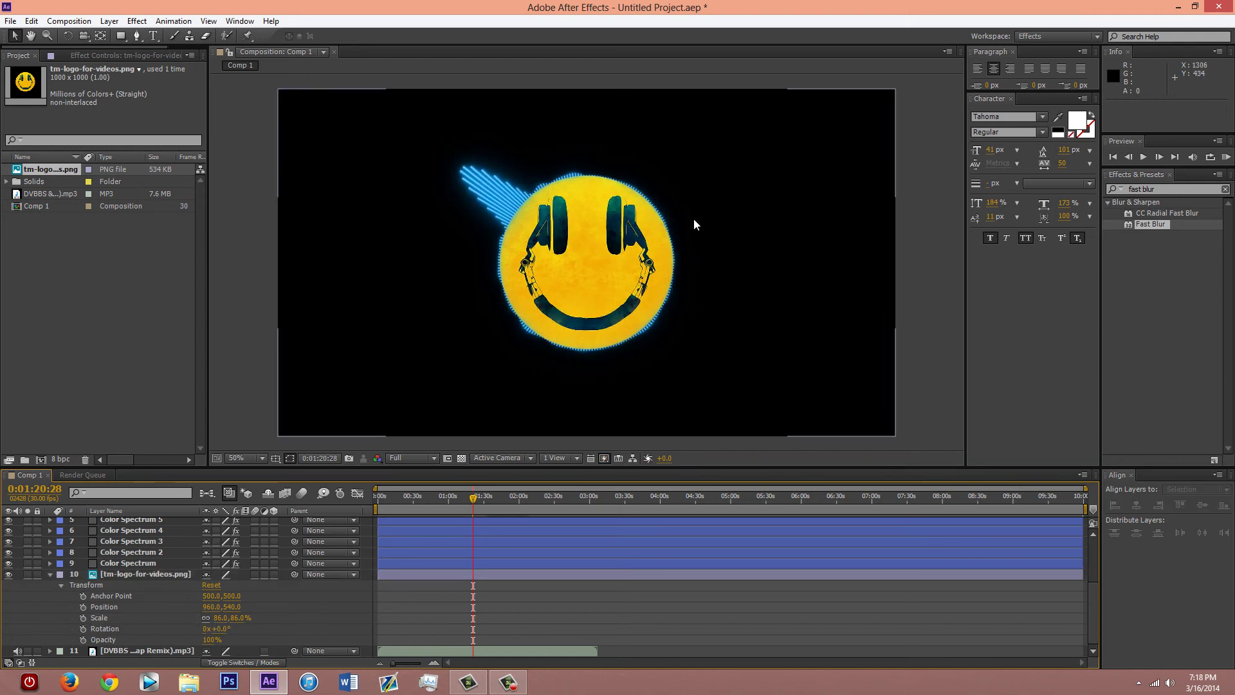
- Apply the Color Correction > Black & White effect to the logo layer
right_click(151, 577)
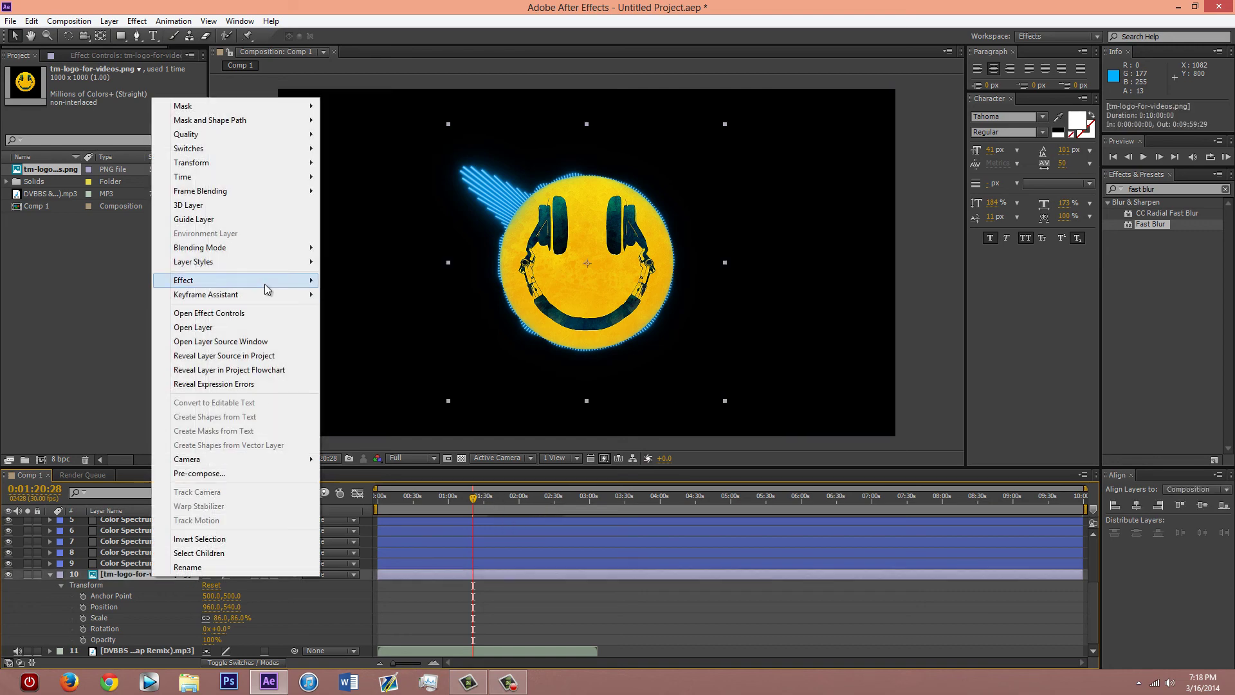
mouse_move(267, 286)
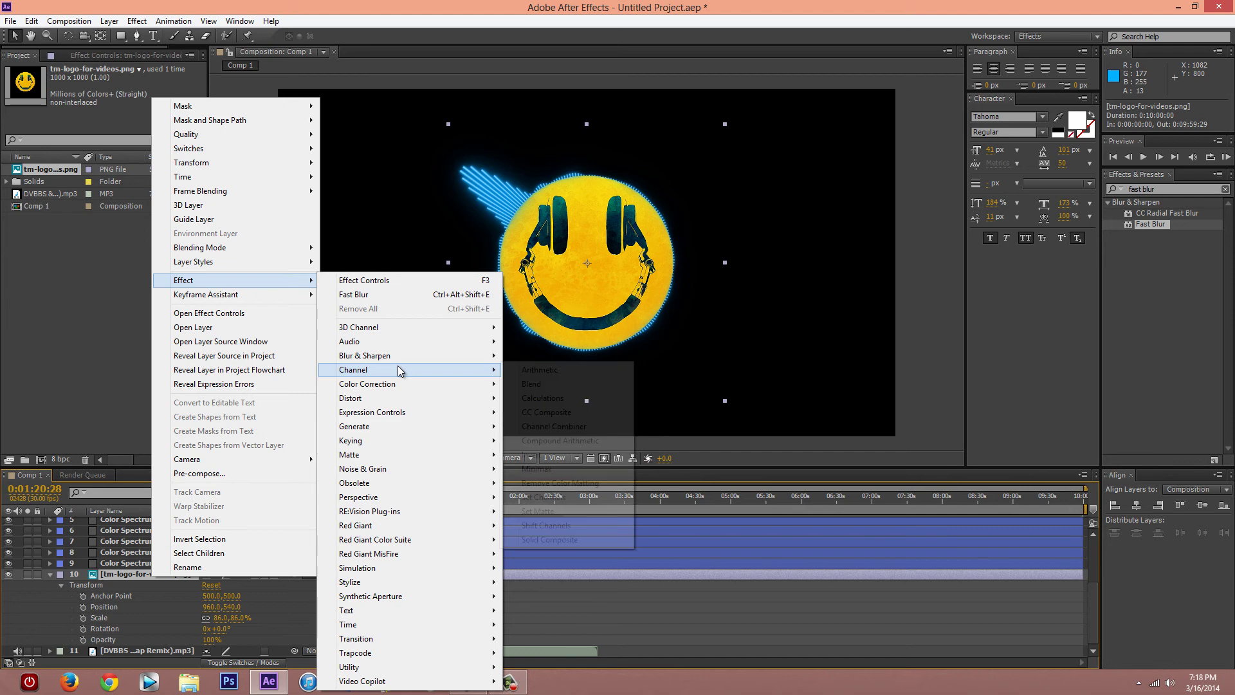
mouse_move(473, 387)
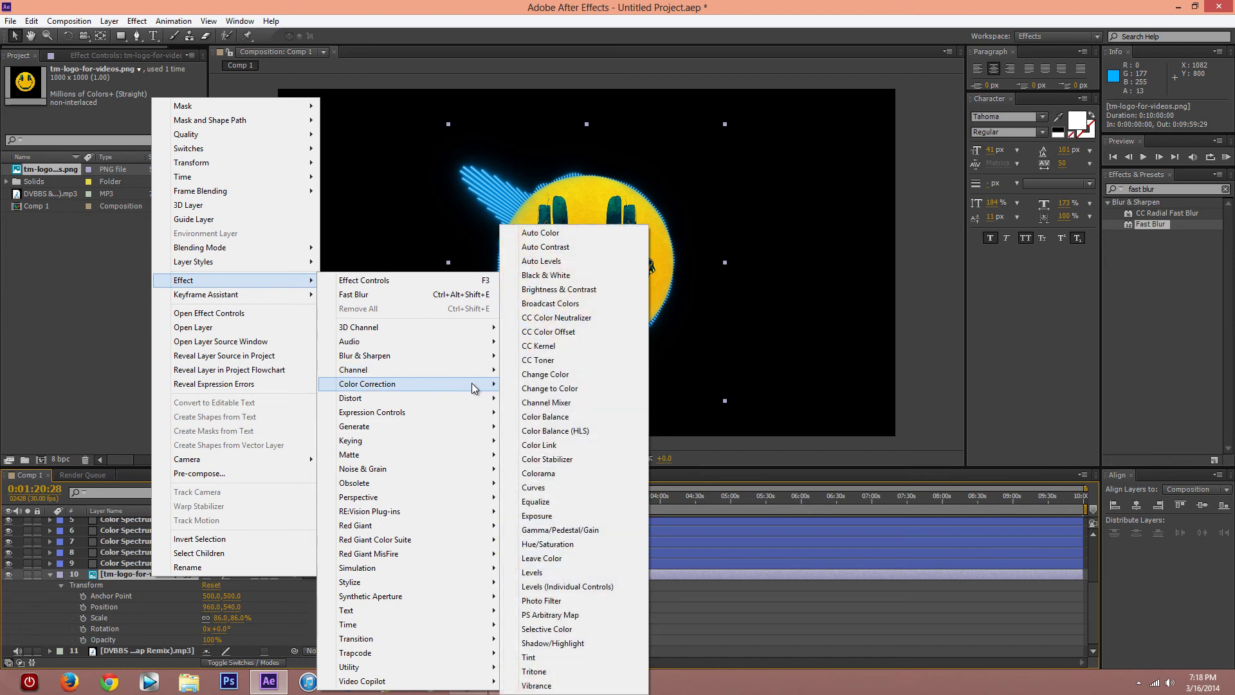
left_click(583, 275)
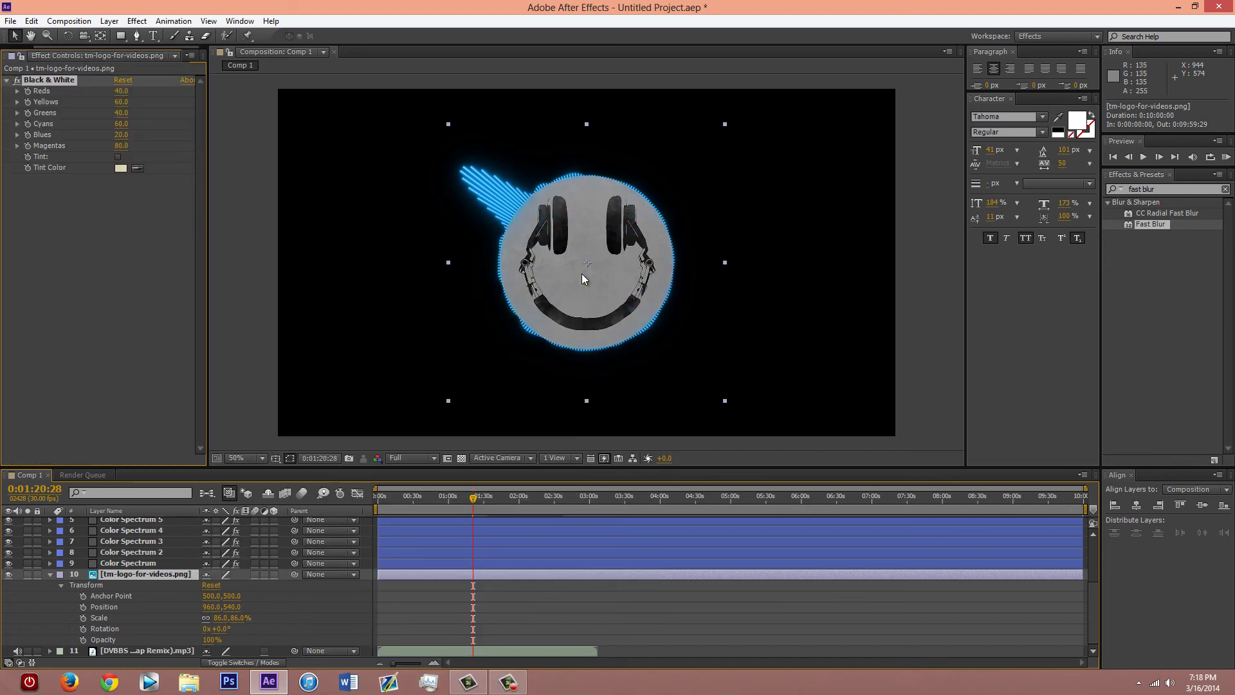
- Set the Black & White tint to white, Reds to 300 and Yellows to 99
left_click(121, 168)
left_click(587, 461)
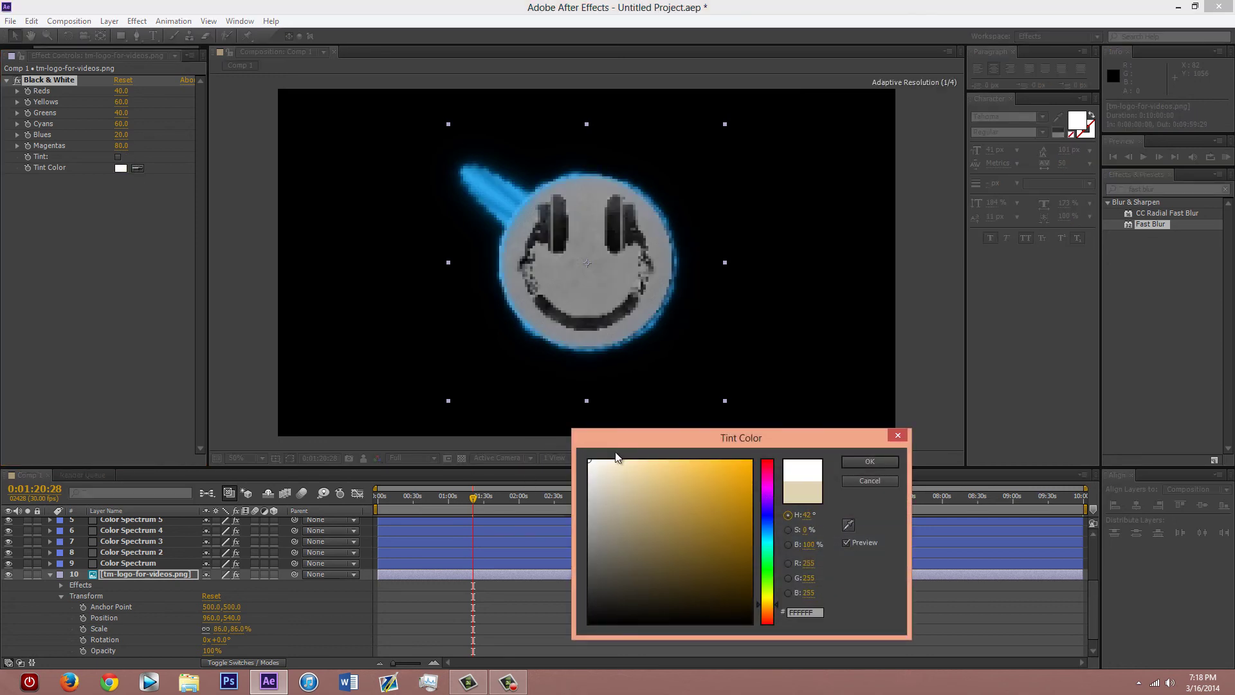
left_click(870, 462)
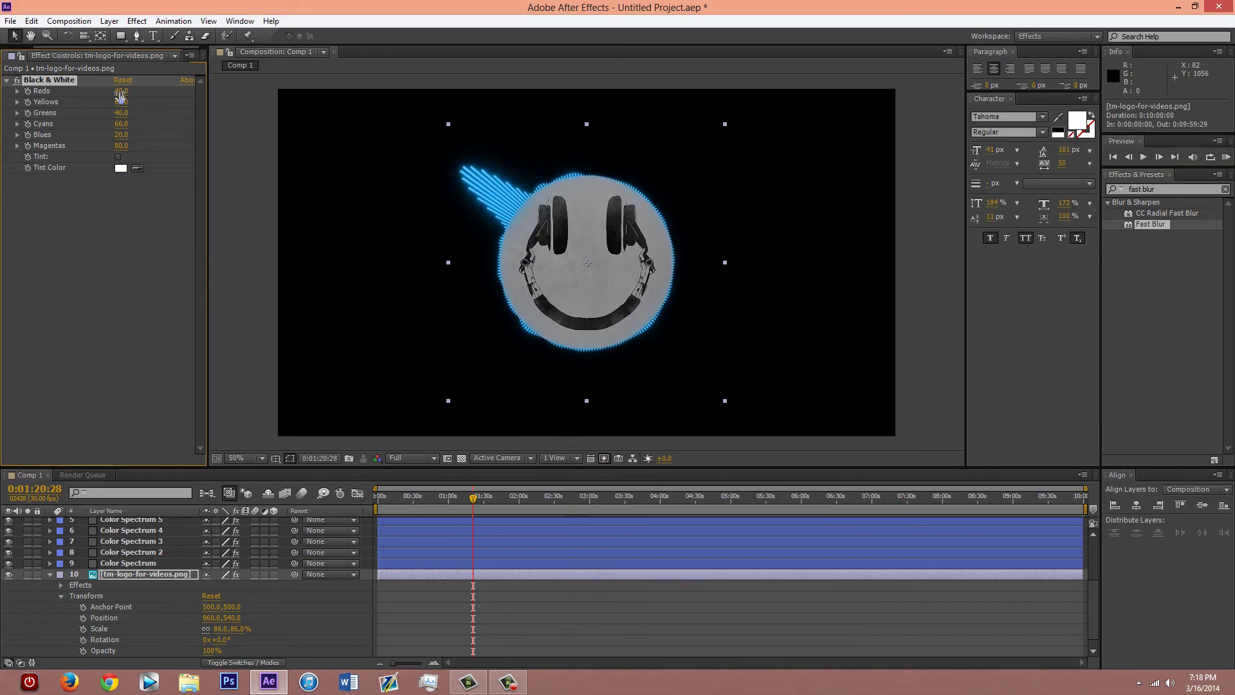
left_click_drag(126, 93, 307, 94)
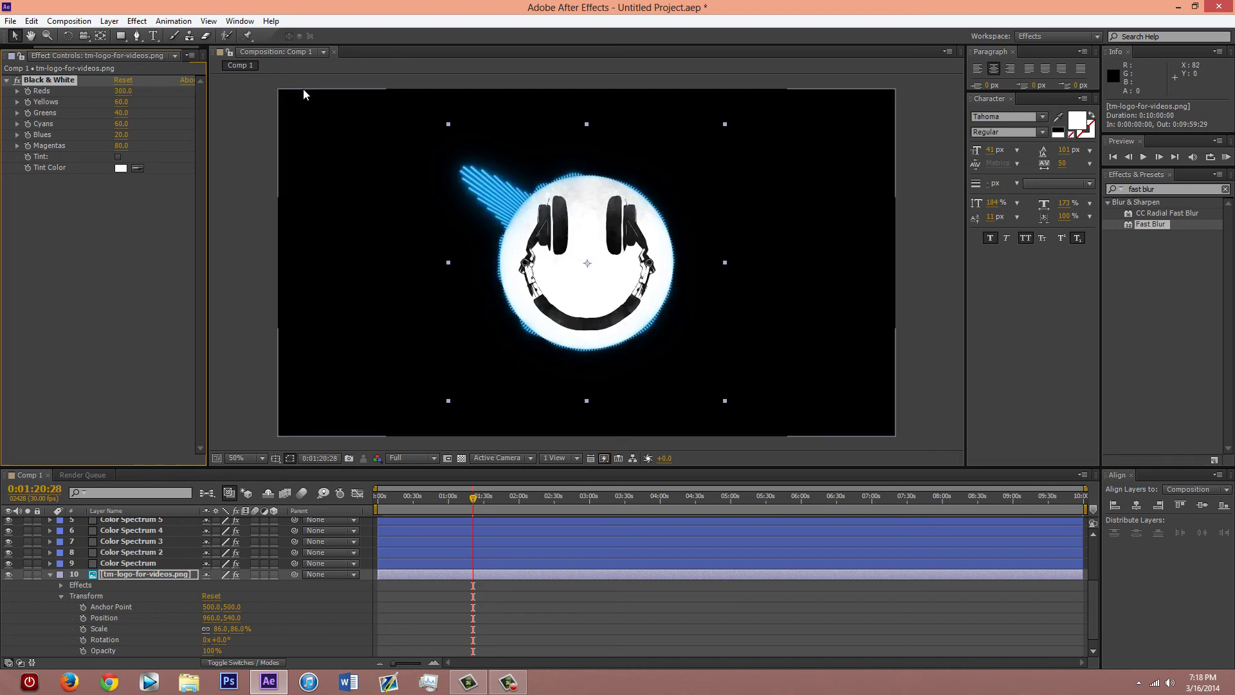
left_click_drag(121, 102, 146, 101)
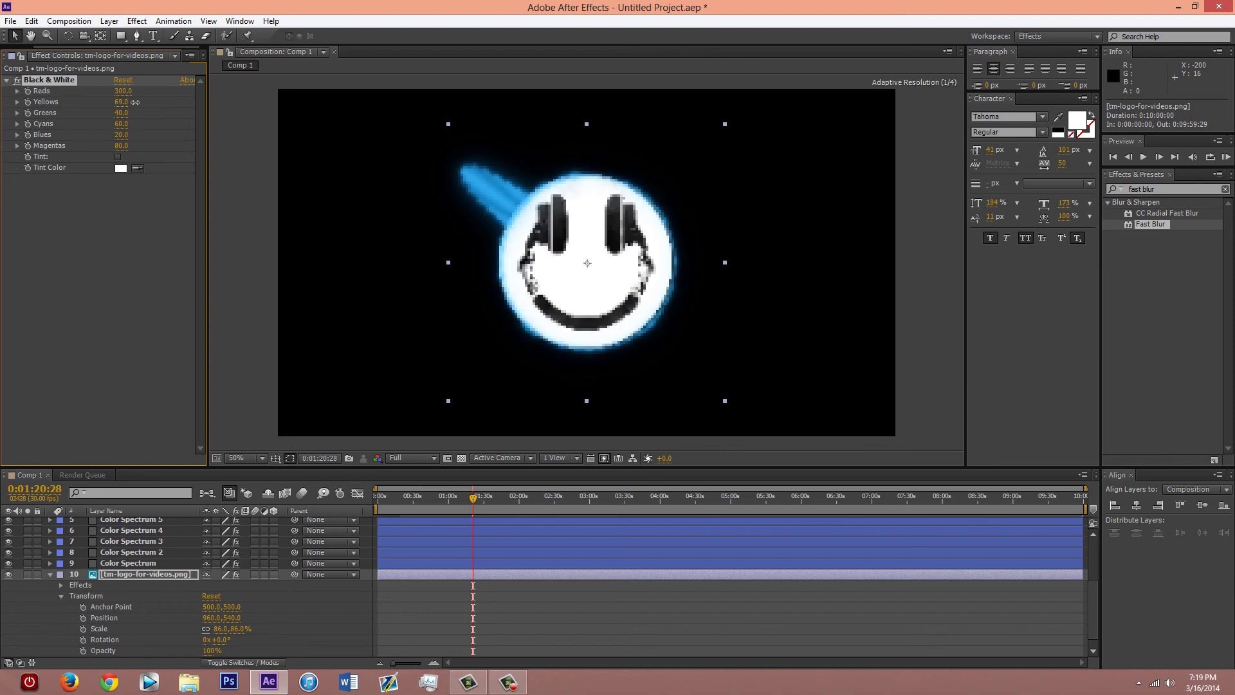
left_click(142, 278)
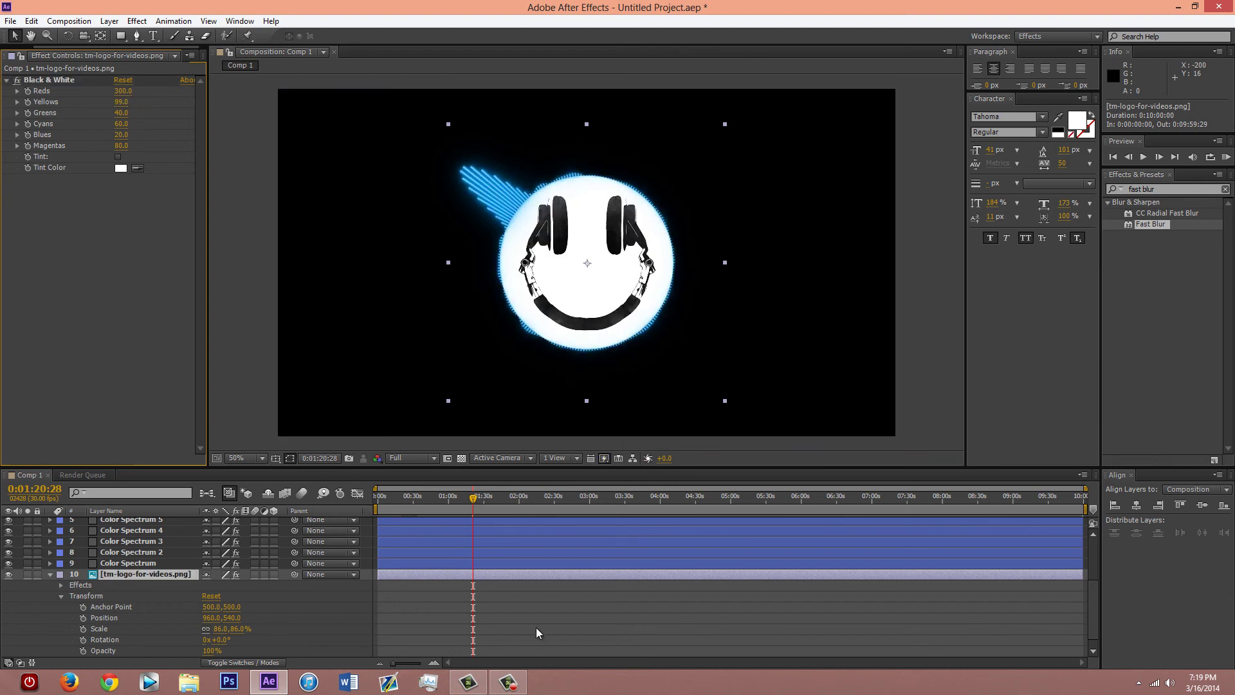
- Preview frames at 0:00:54:04, 0:01:19:26 and 0:00:59:19, then deselect the logo
left_click(442, 503)
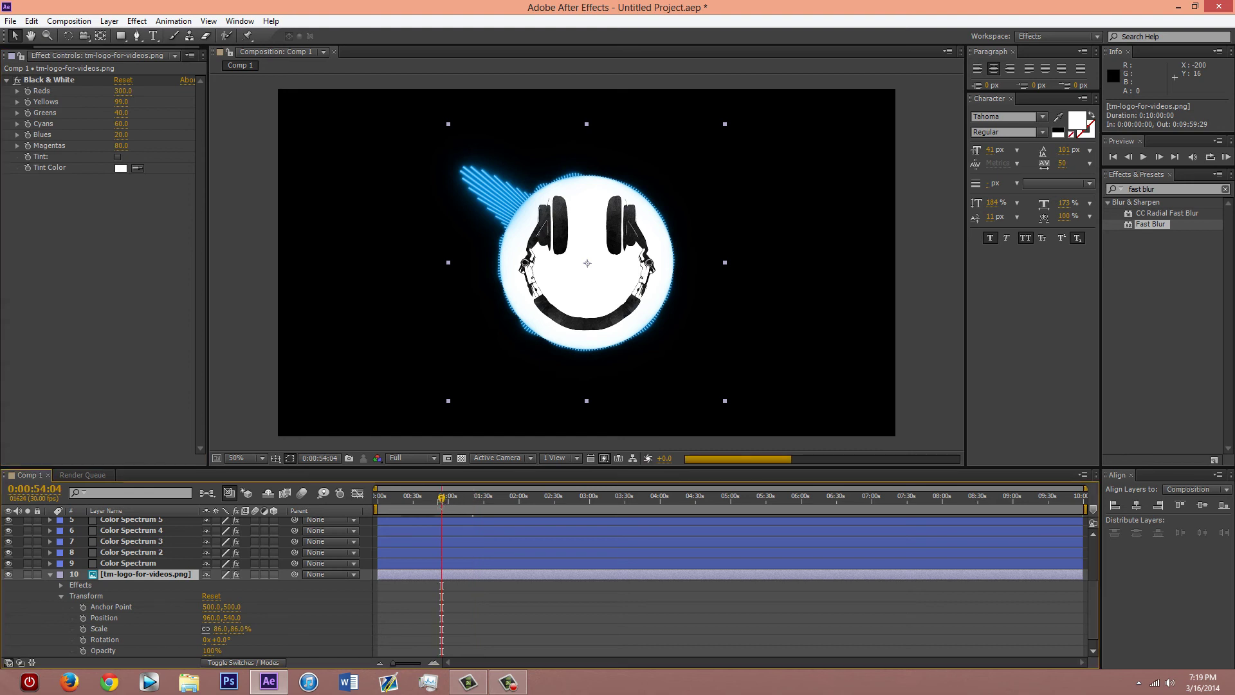
left_click(470, 501)
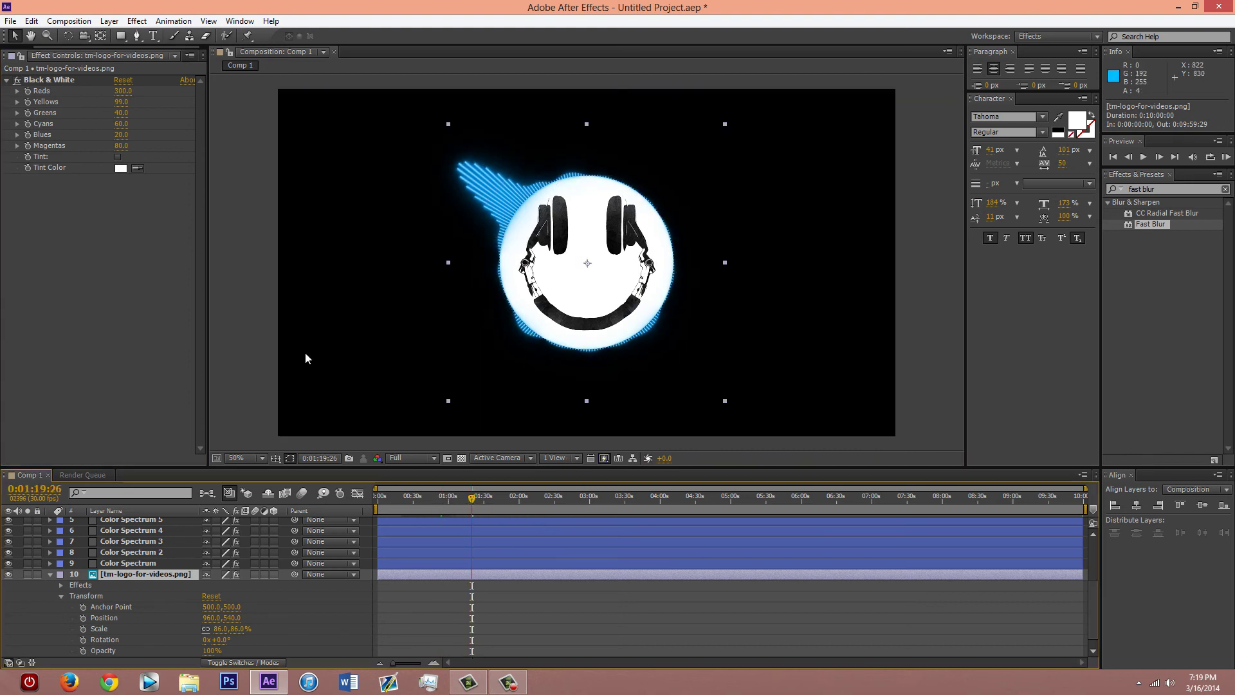
left_click(447, 503)
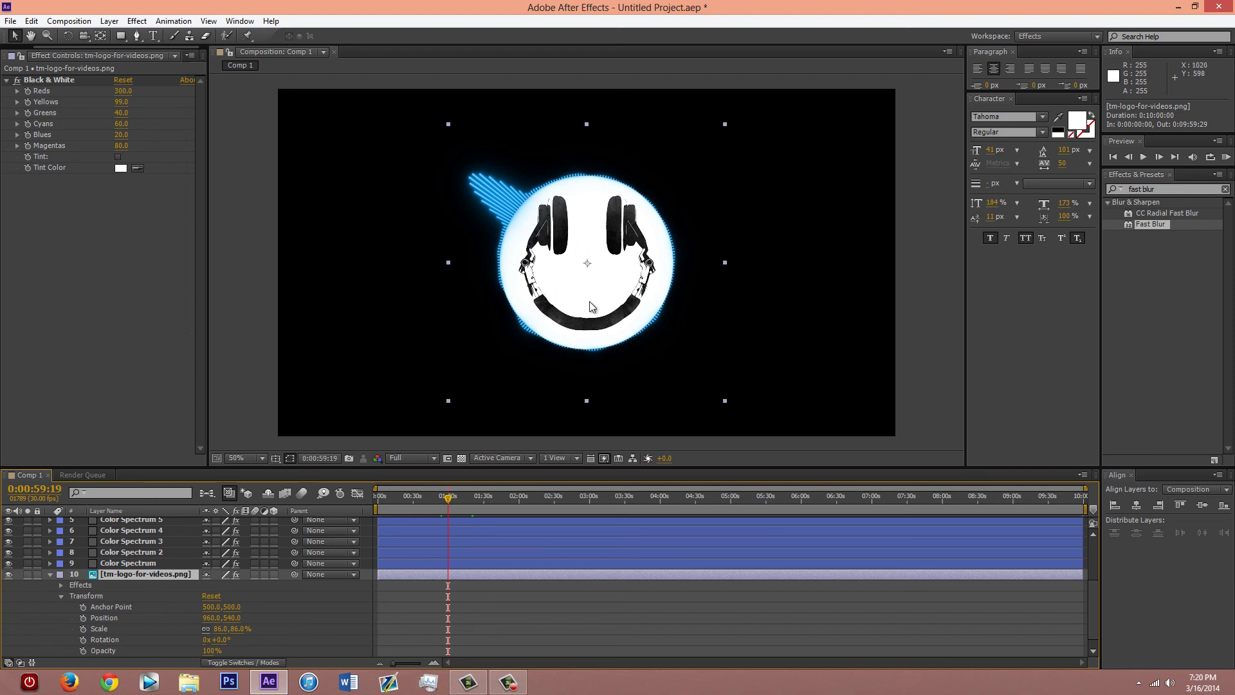
left_click(758, 323)
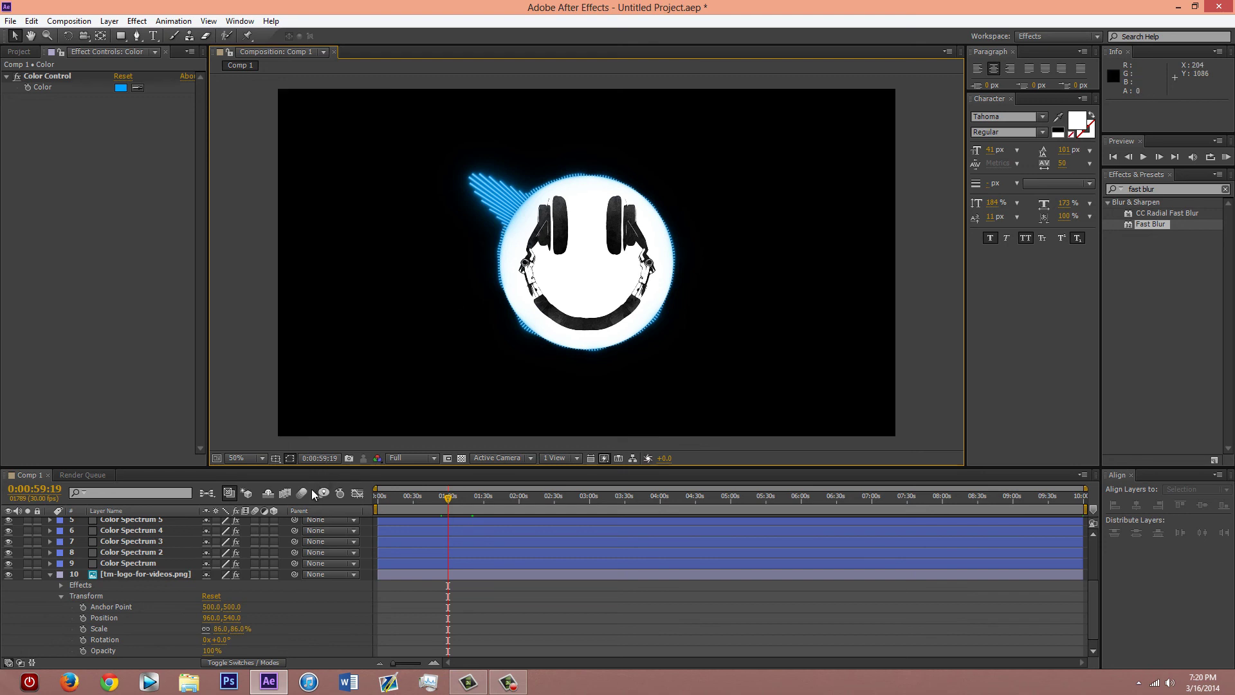
- Change the spectrum's Color Control colour to yellow (FFF000)
left_click(49, 576)
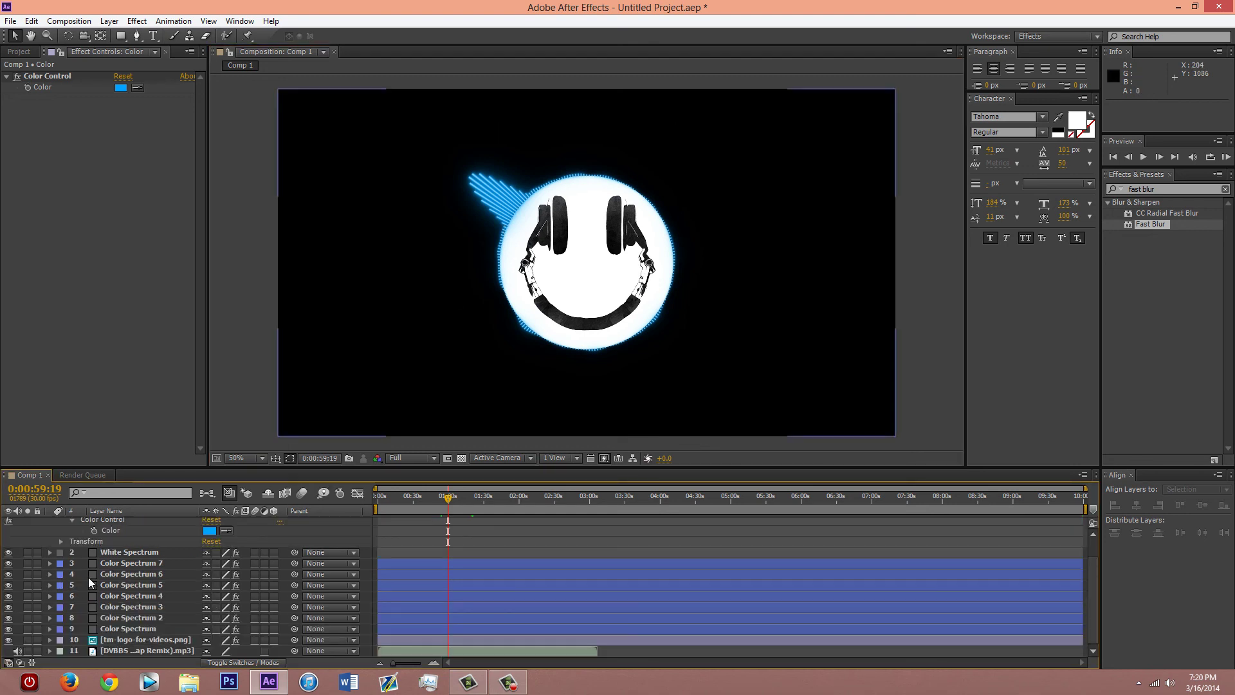
left_click(210, 534)
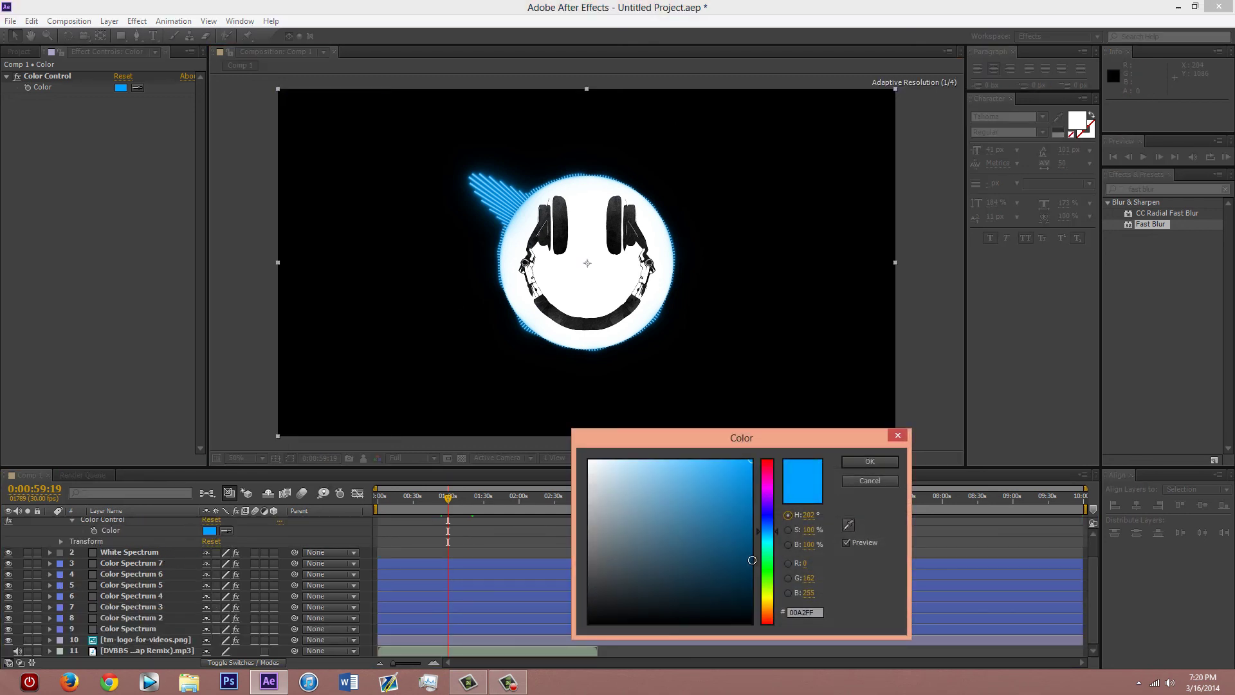
left_click(769, 599)
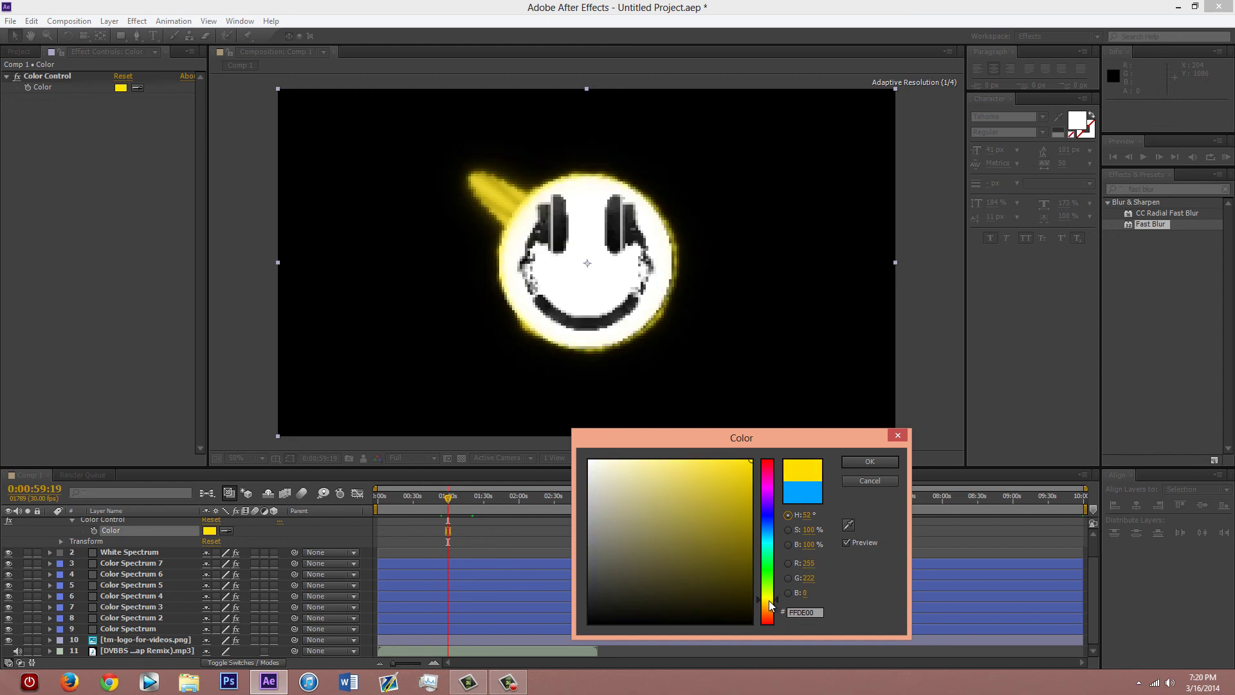
left_click_drag(769, 600, 769, 597)
left_click(894, 461)
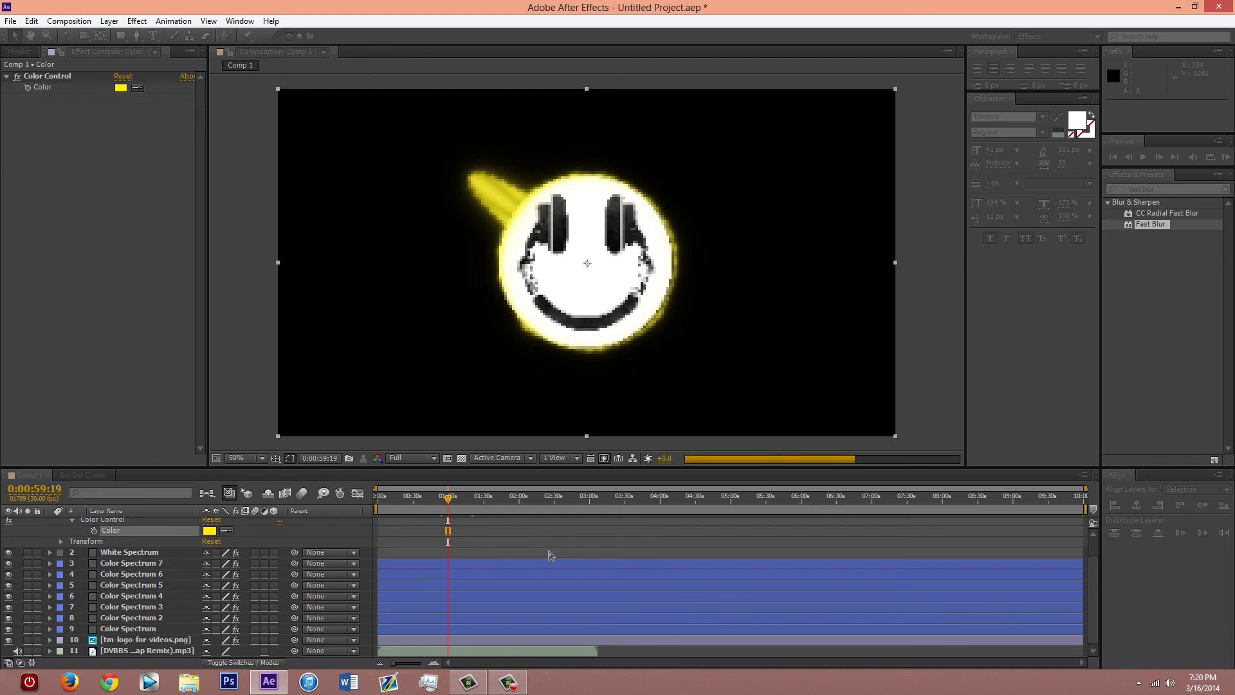
- Check the yellow ring at 100% zoom, return to 50%, and collapse the Color layer
key("slash")
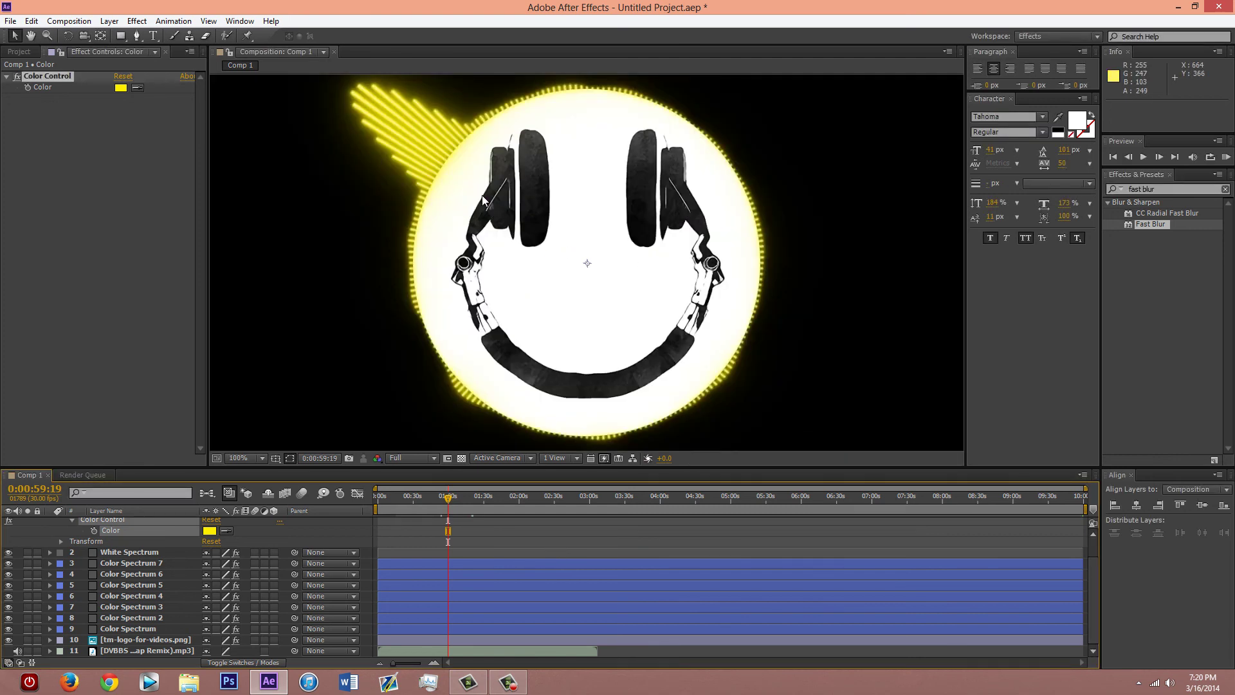
key("shift+slash")
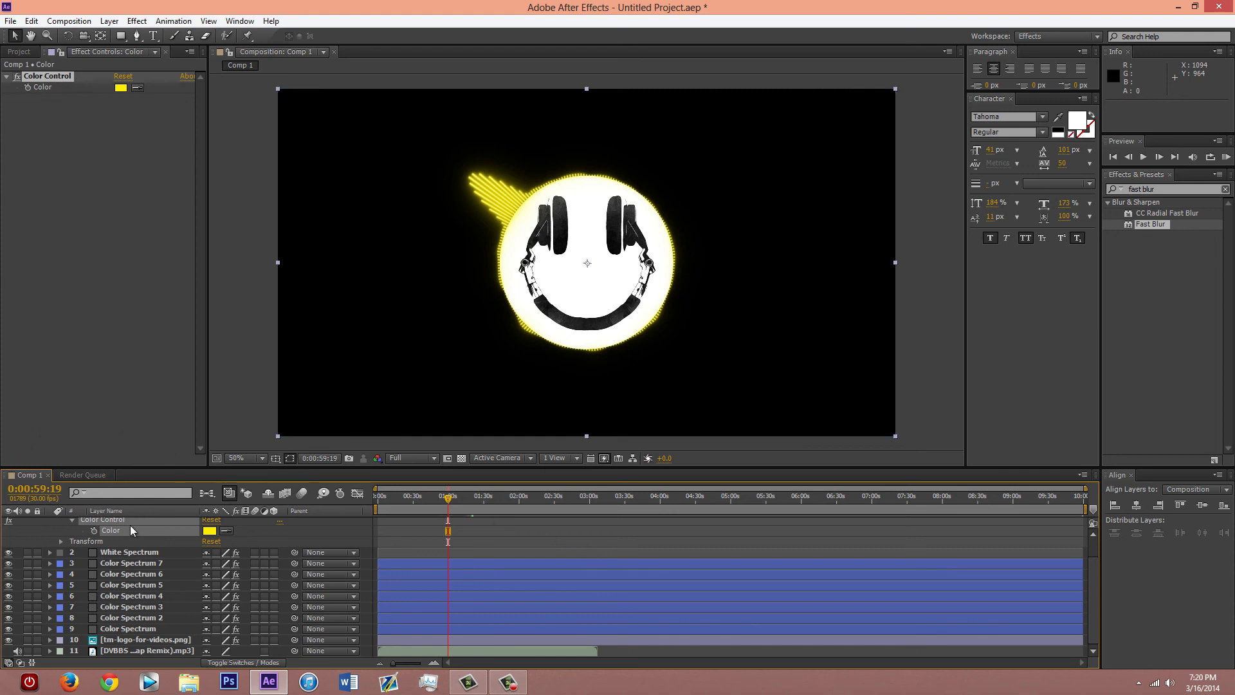
scroll(130, 524, "up", 1)
left_click(48, 523)
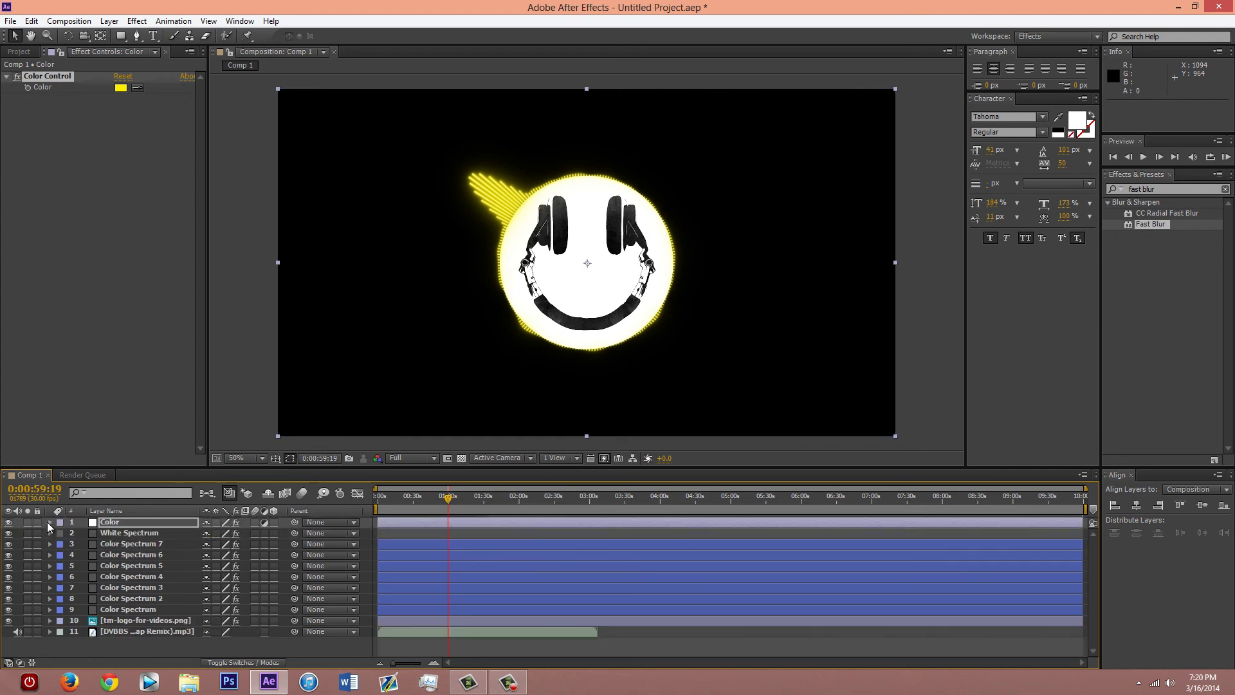